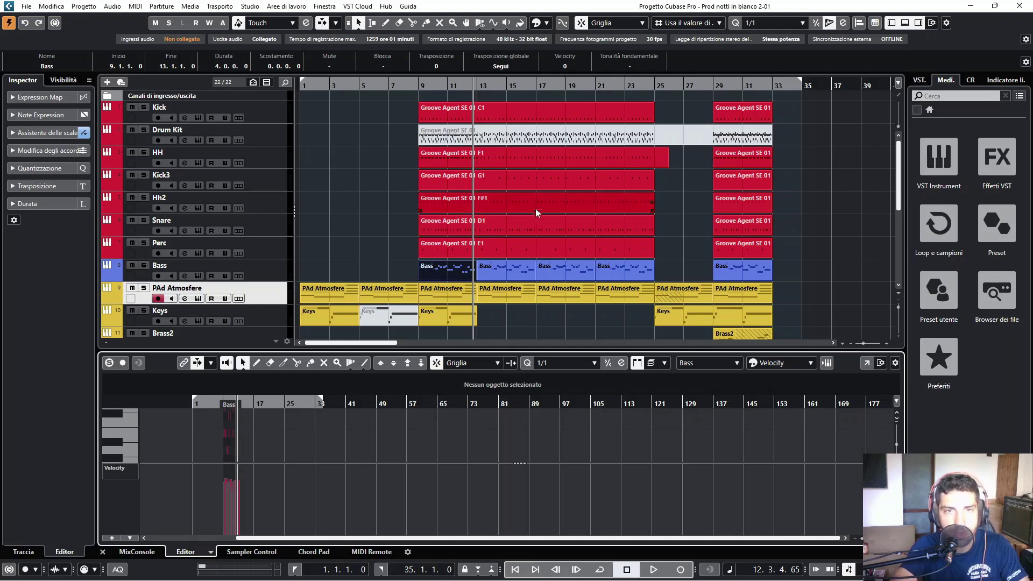
Return the playhead to the project start and show the Chord Pads in the lower zone
left_click(327, 99)
key("Home")
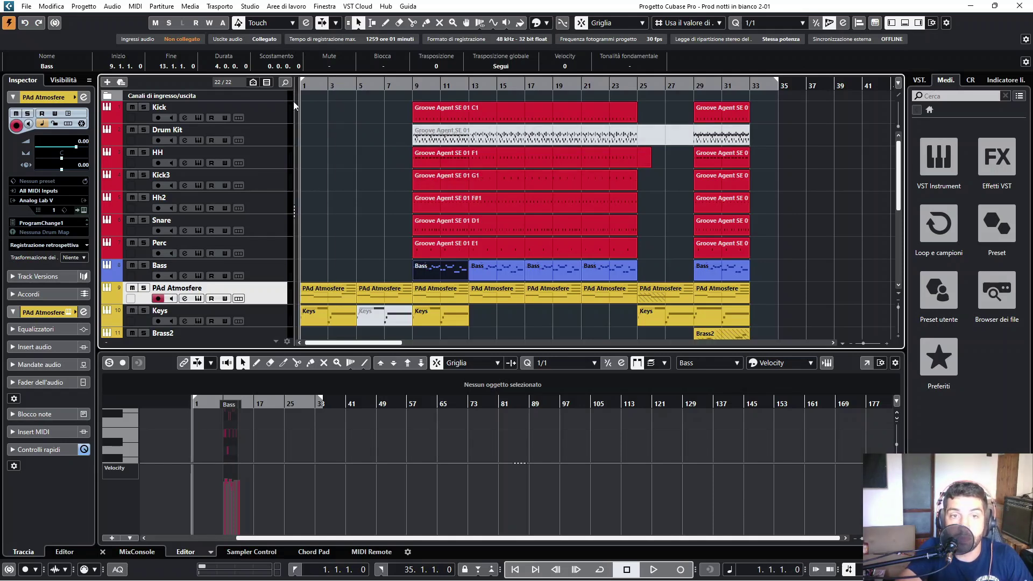
scroll(337, 147, "down", 2)
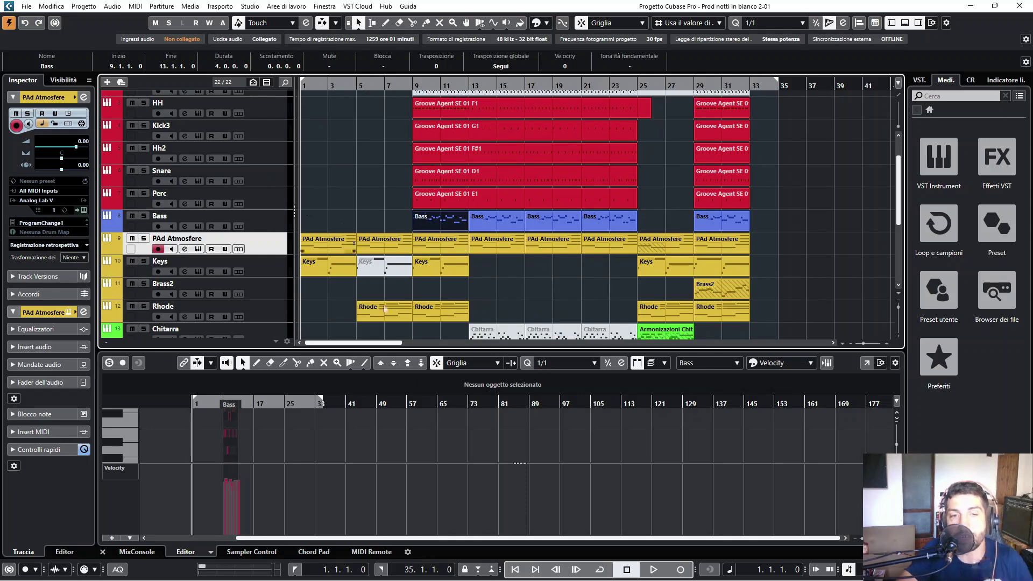
left_click(314, 551)
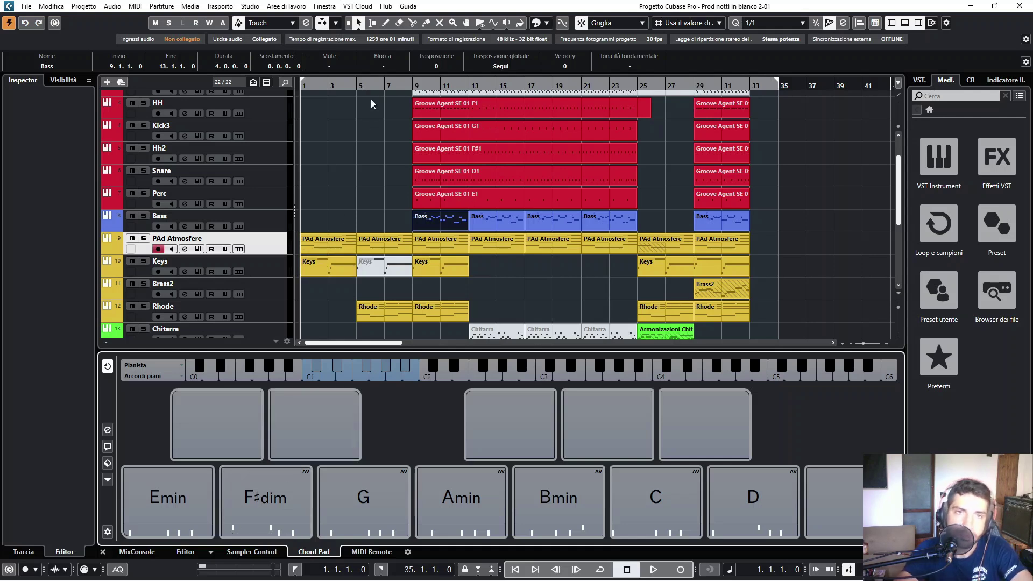
Solo the PAd Atmosfere track and listen to it from the project start
left_click(222, 132)
left_click(143, 238)
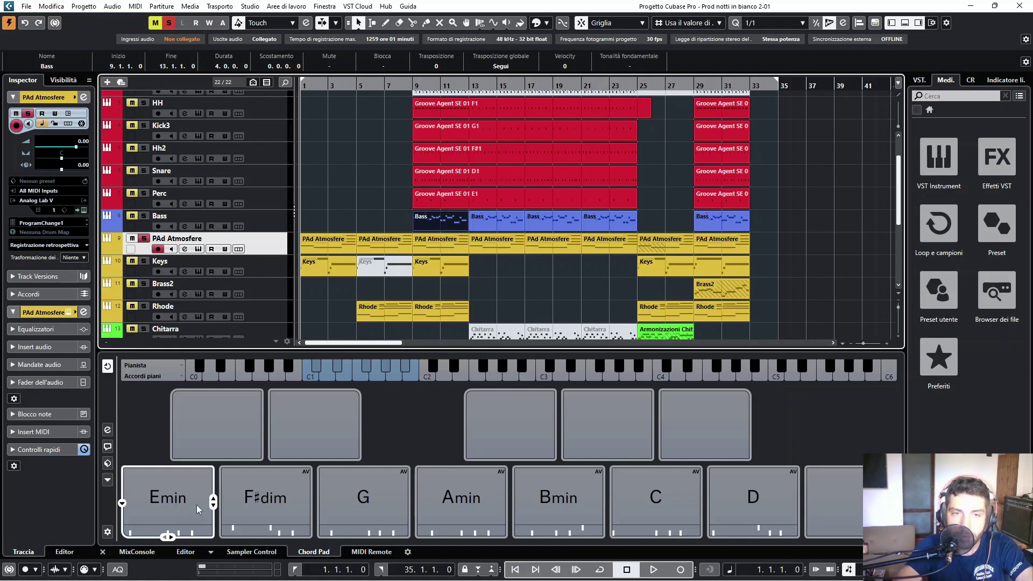
key("space")
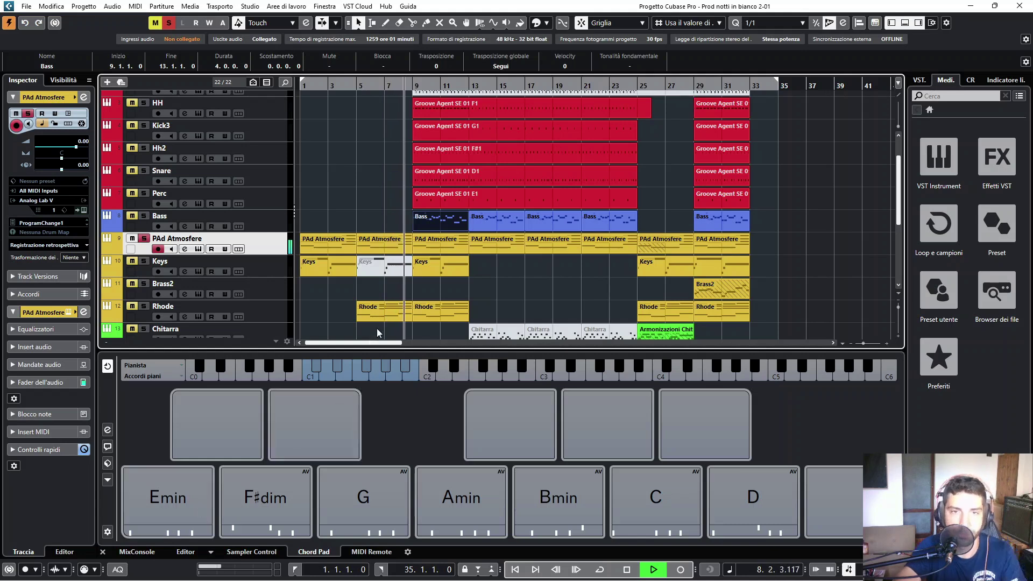
key("space")
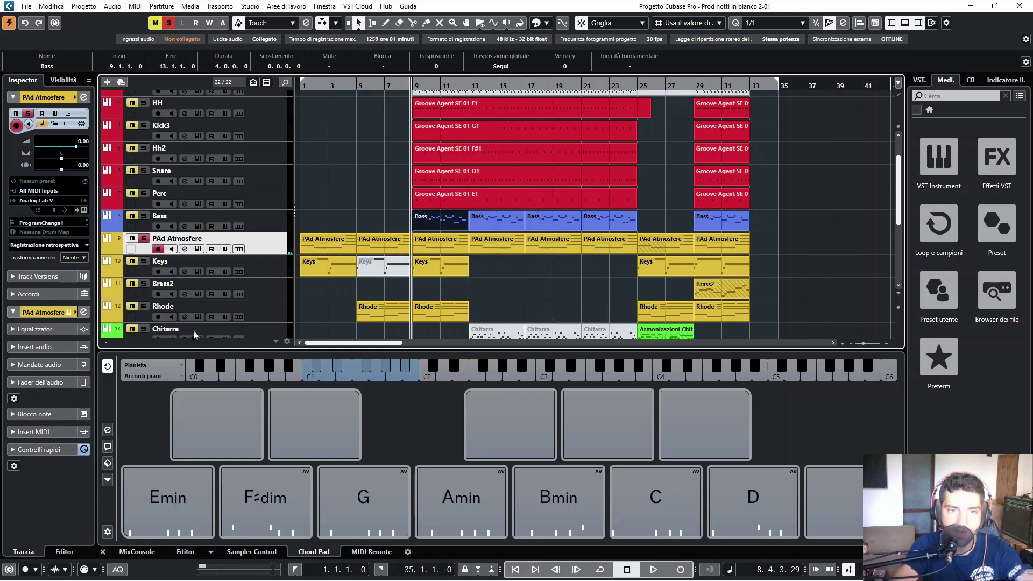
View the pad track's Analog Lab instrument, and audition the Emin, Bmin, C and Amin chord pads
left_click(199, 250)
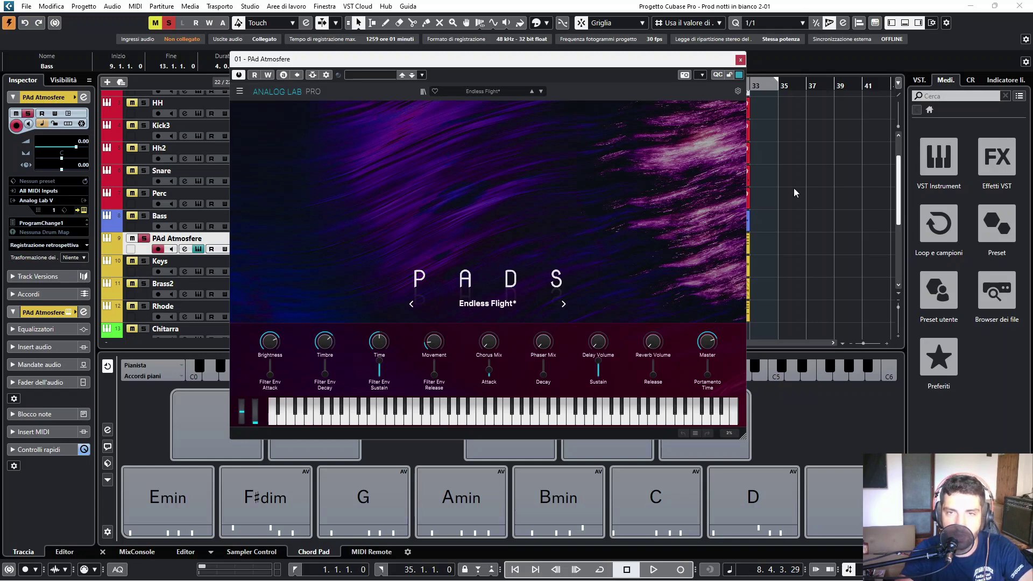
left_click(740, 59)
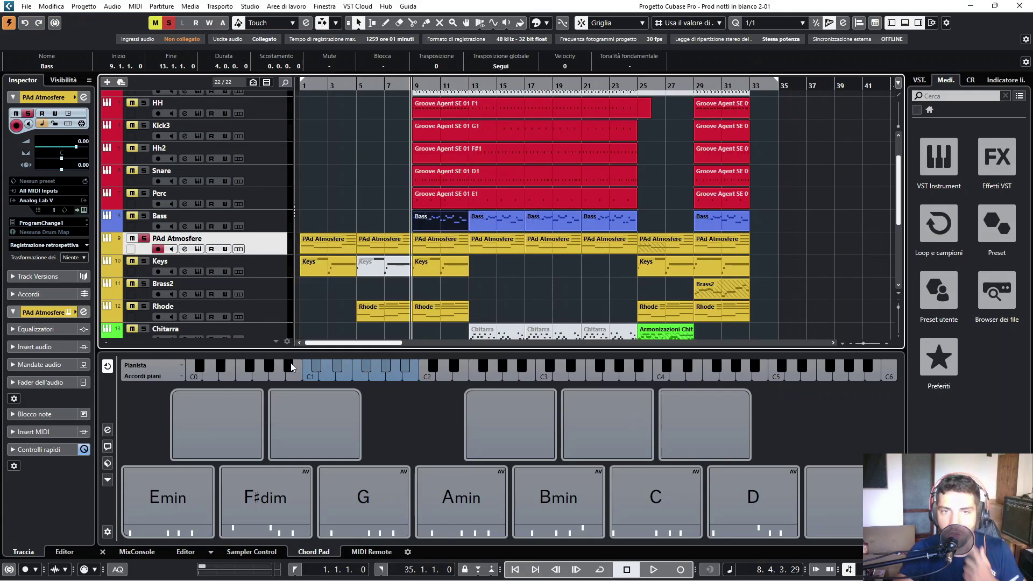
left_click(168, 502)
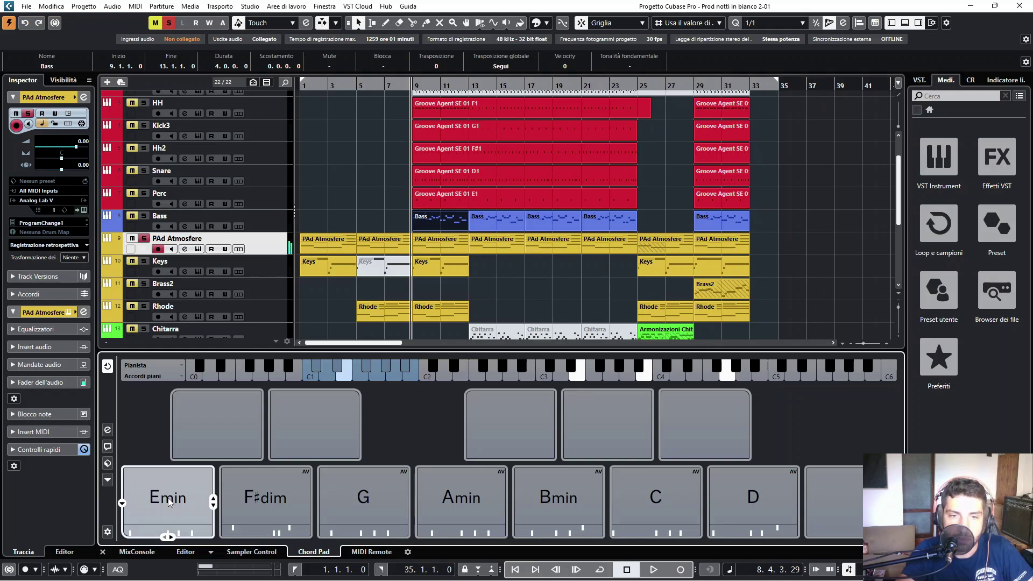
left_click(544, 483)
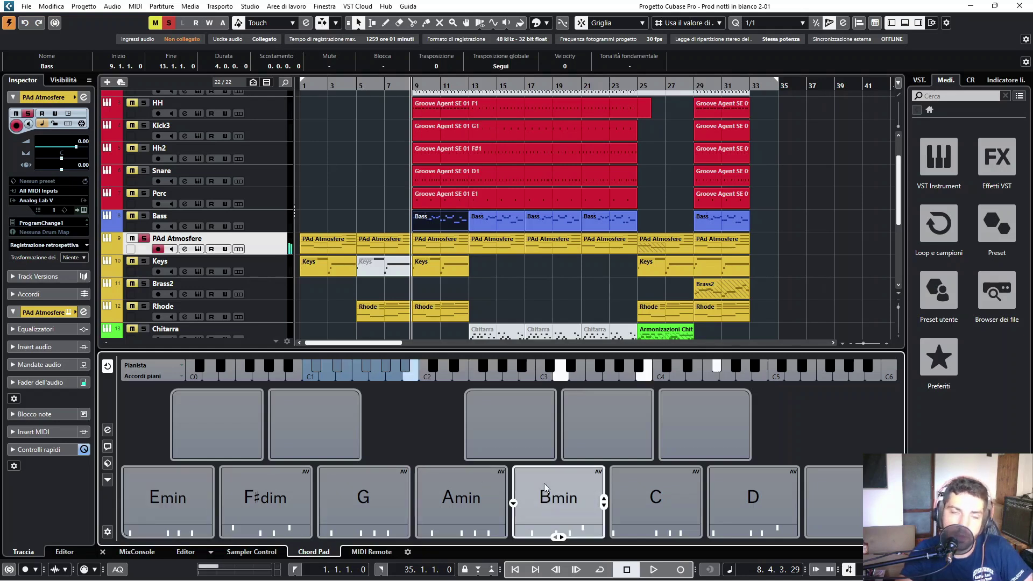
left_click(660, 506)
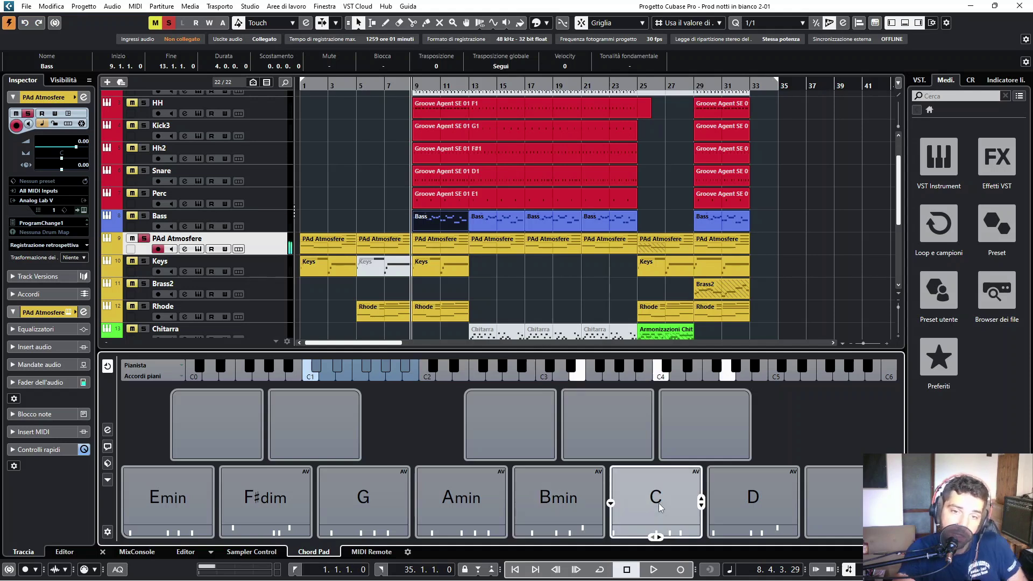
left_click(472, 505)
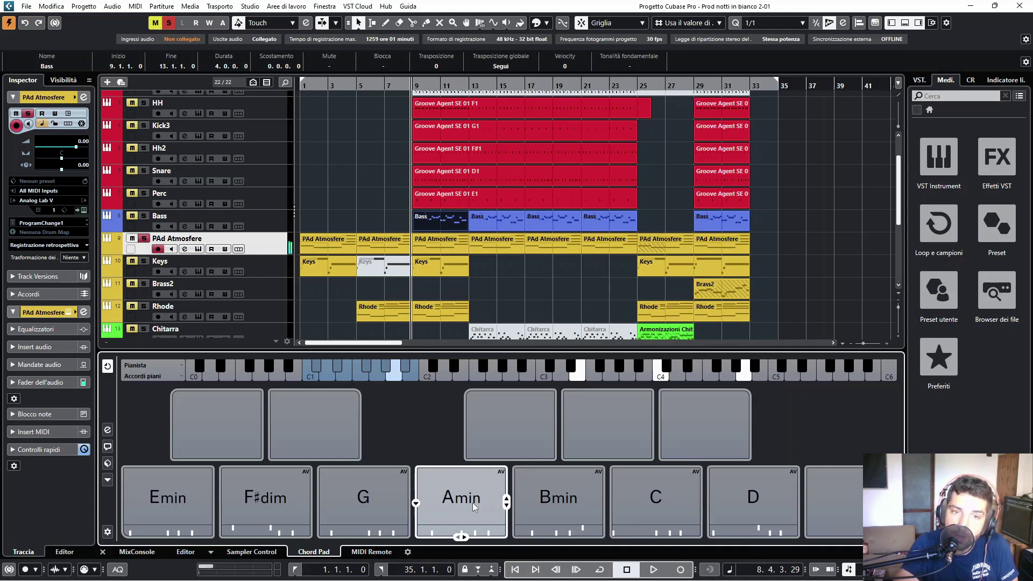
left_click(532, 504)
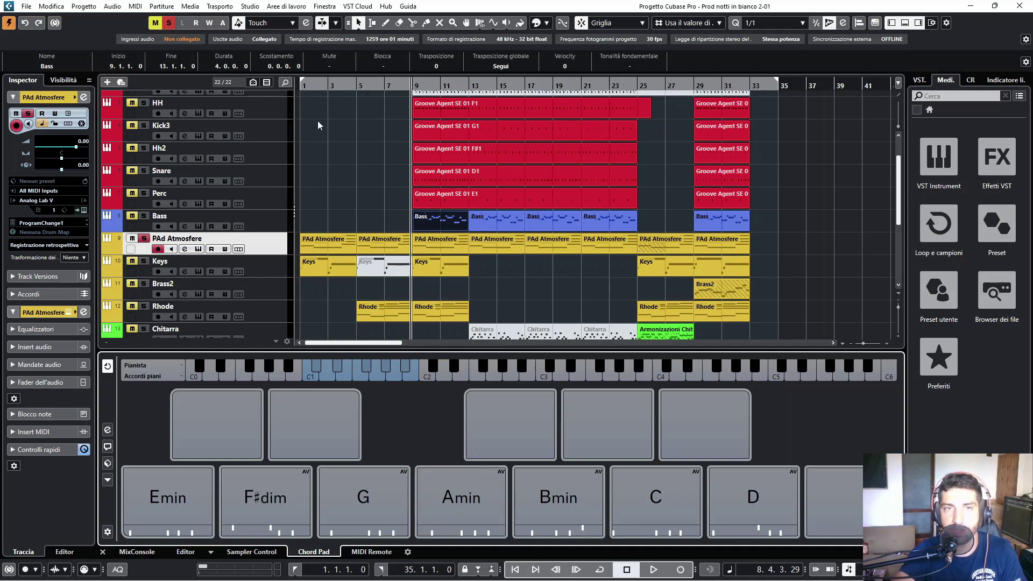
Play the soloed pad track again from bar 1 with the timeline enlarged
key("Home")
key("h")
key("space")
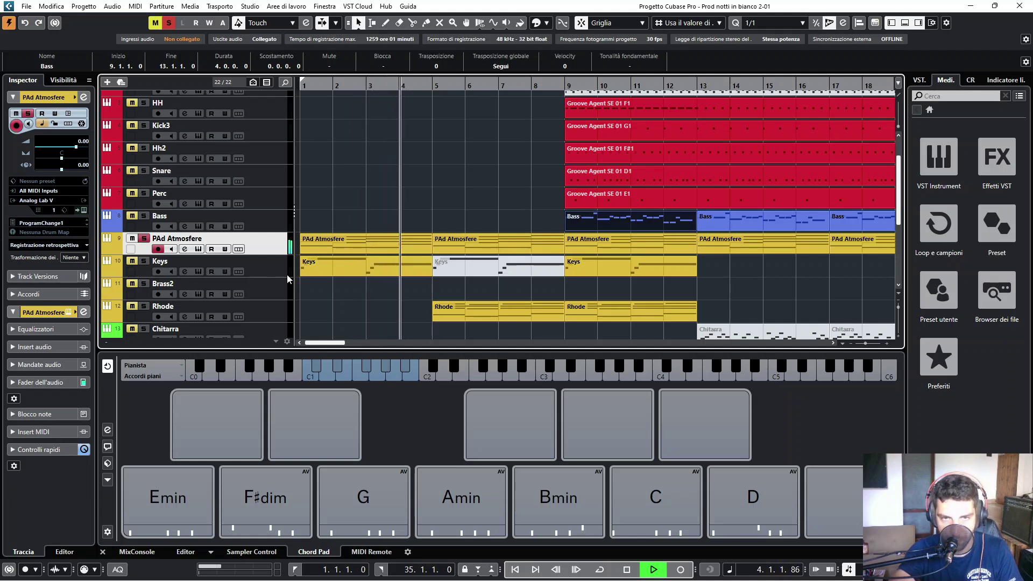
key("space")
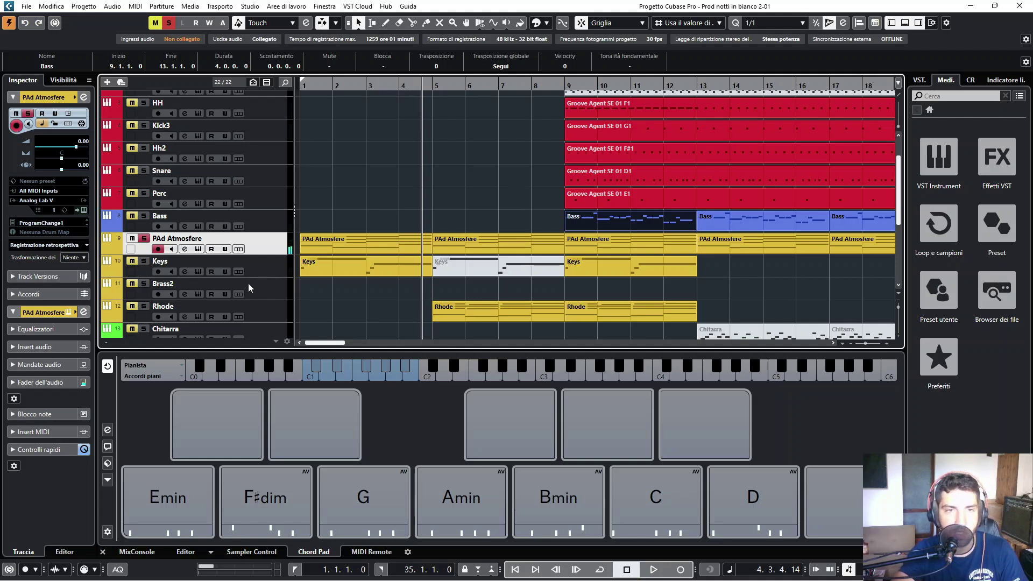
left_click(144, 262)
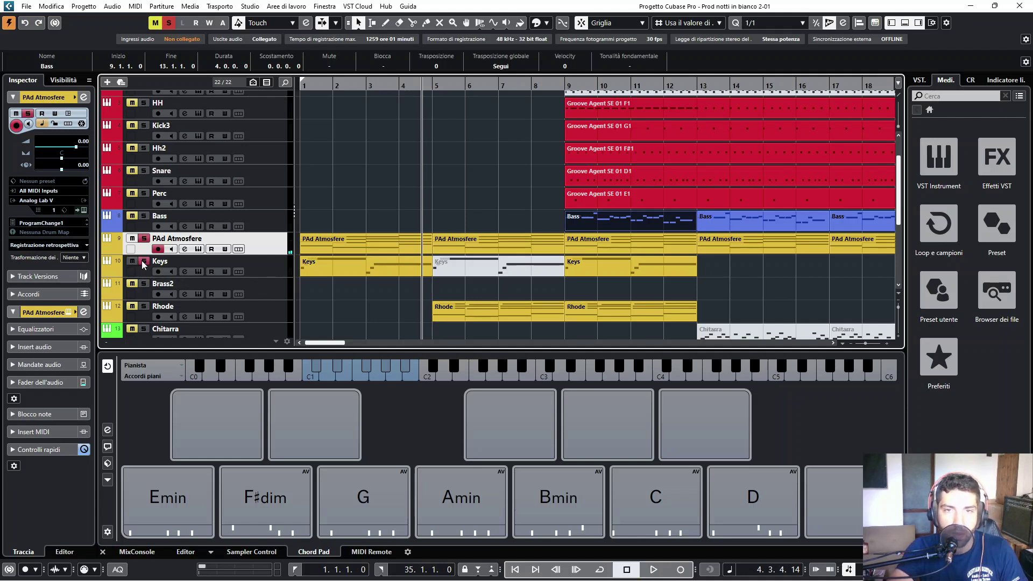
left_click(144, 262)
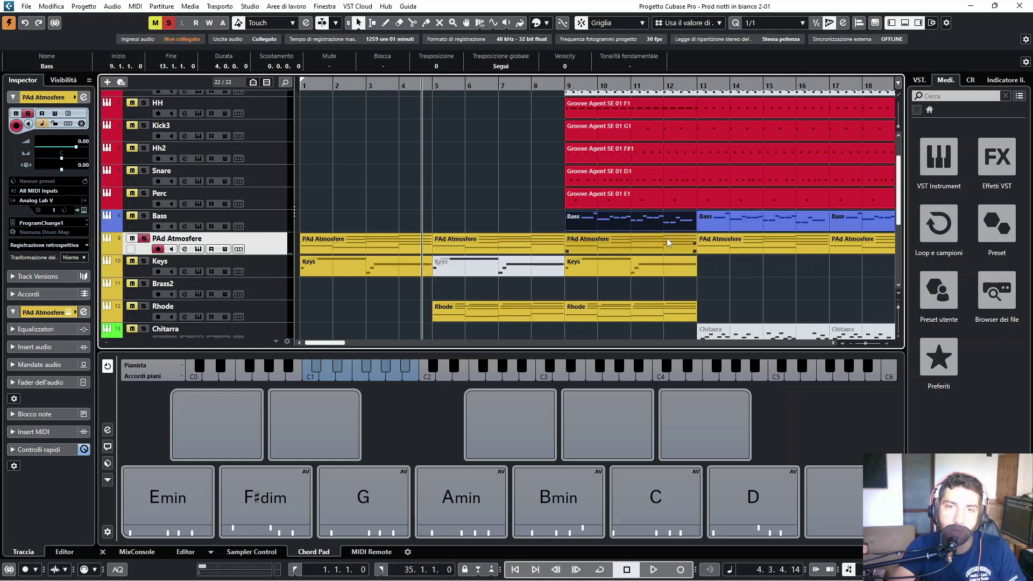
Loop bars 9 to 13 by setting the locators to a range selection on the Drum Kit track and activating the cycle
scroll(597, 226, "down", 2)
scroll(596, 225, "down", 3)
scroll(596, 225, "up", 8)
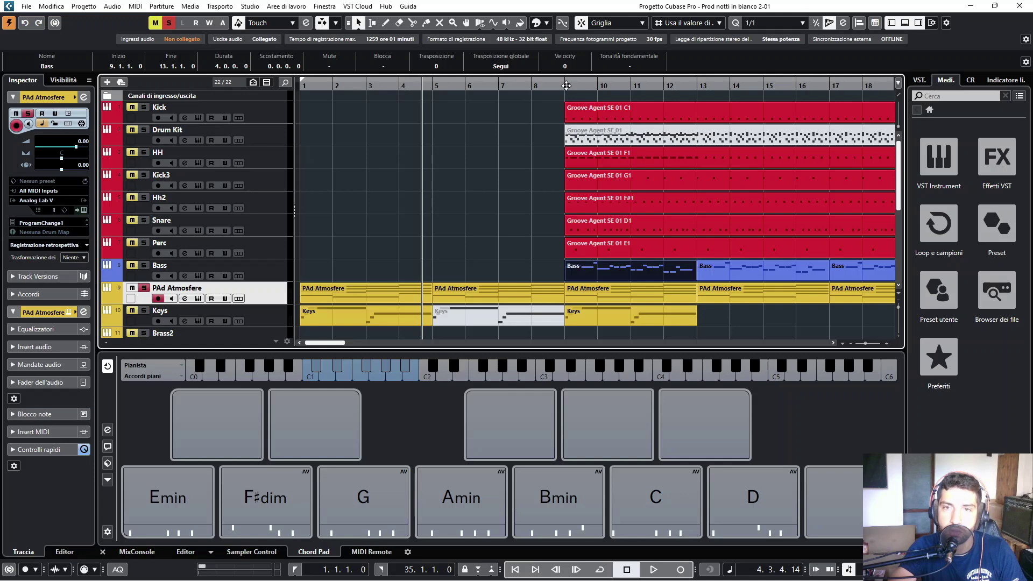
left_click_drag(302, 82, 553, 152)
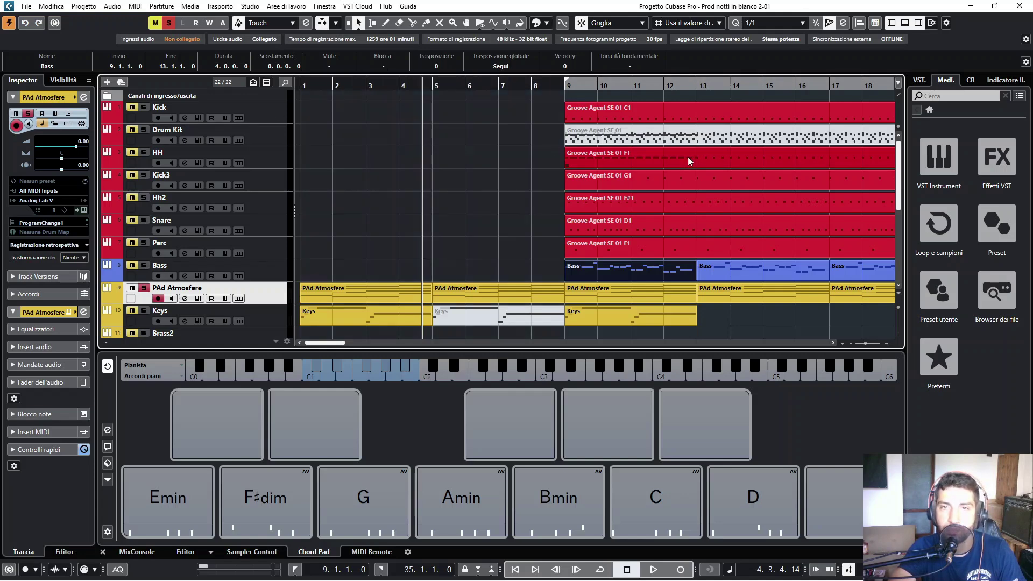
scroll(694, 166, "down", 3)
scroll(695, 166, "down", 4)
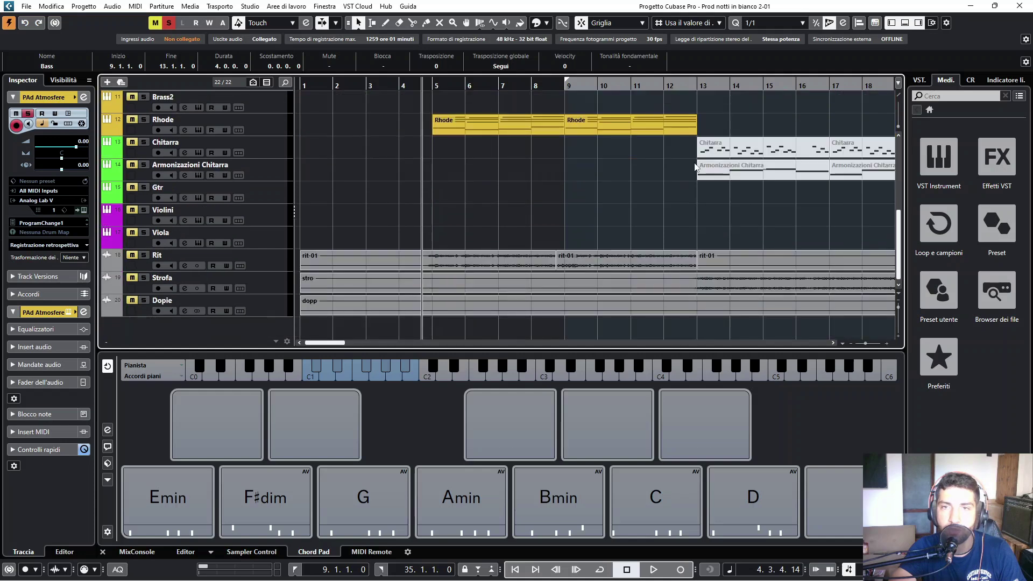
scroll(694, 163, "up", 6)
right_click(633, 161)
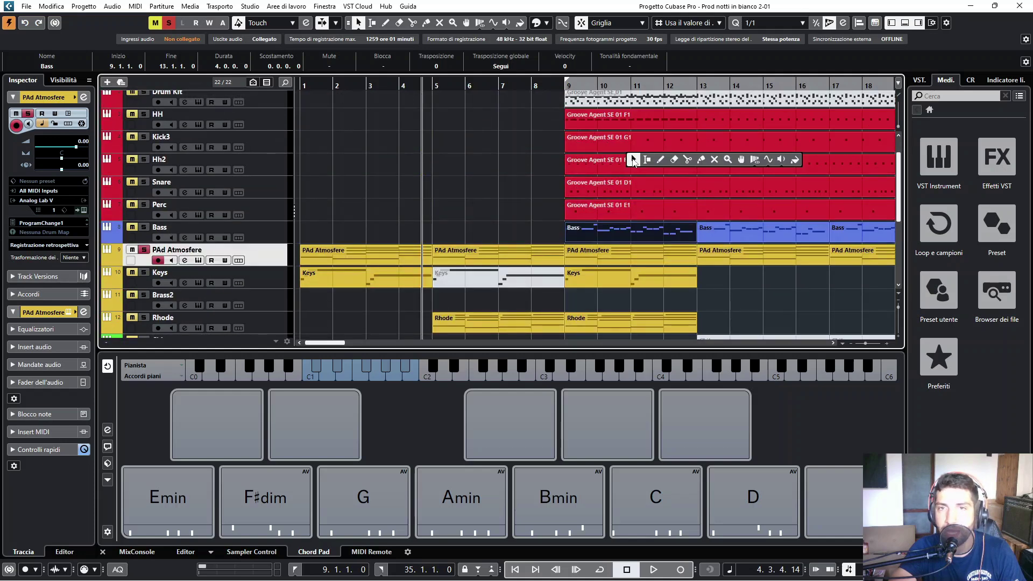
left_click(648, 159)
left_click_drag(567, 97, 693, 110)
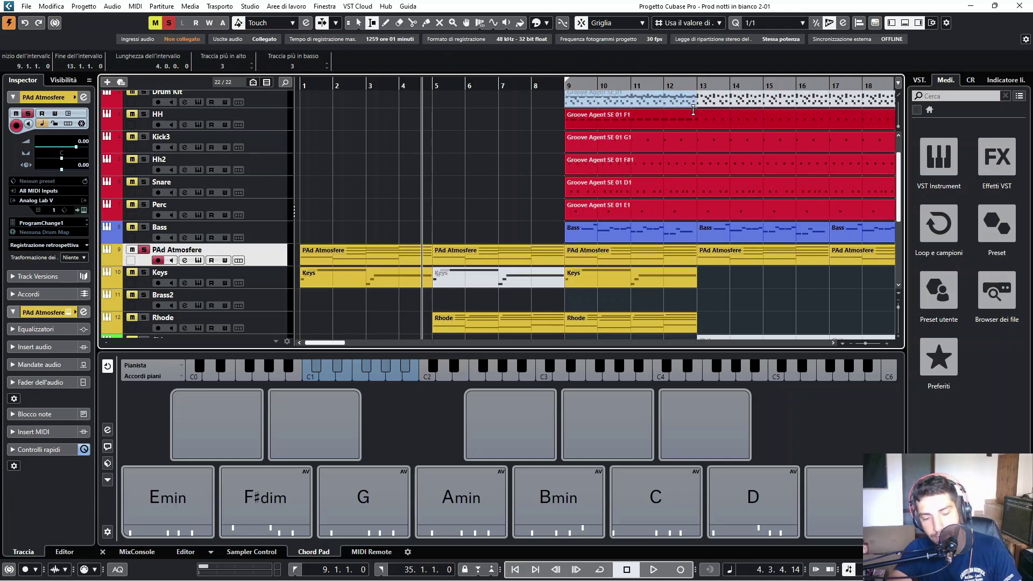
key("p")
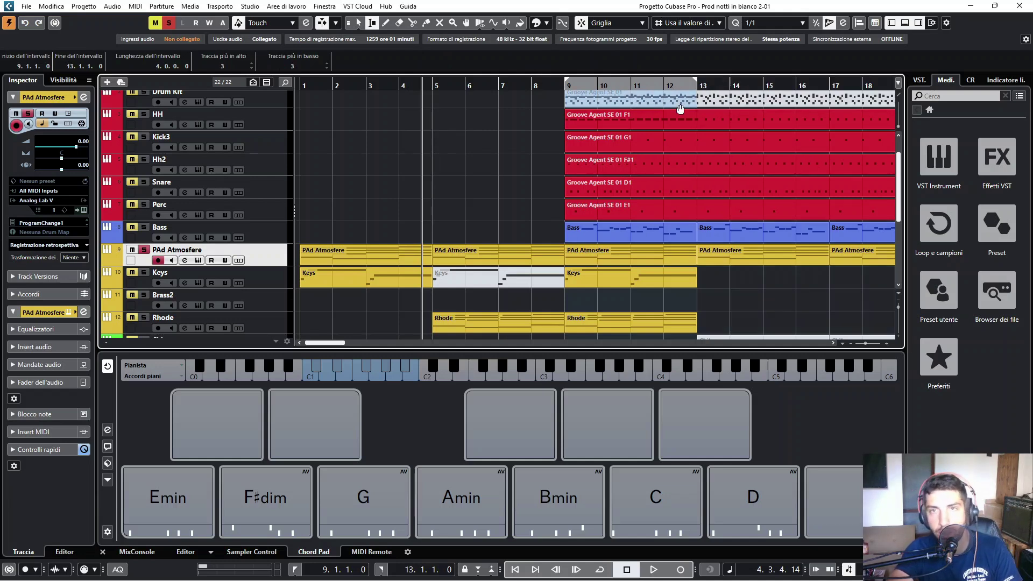
left_click(654, 84)
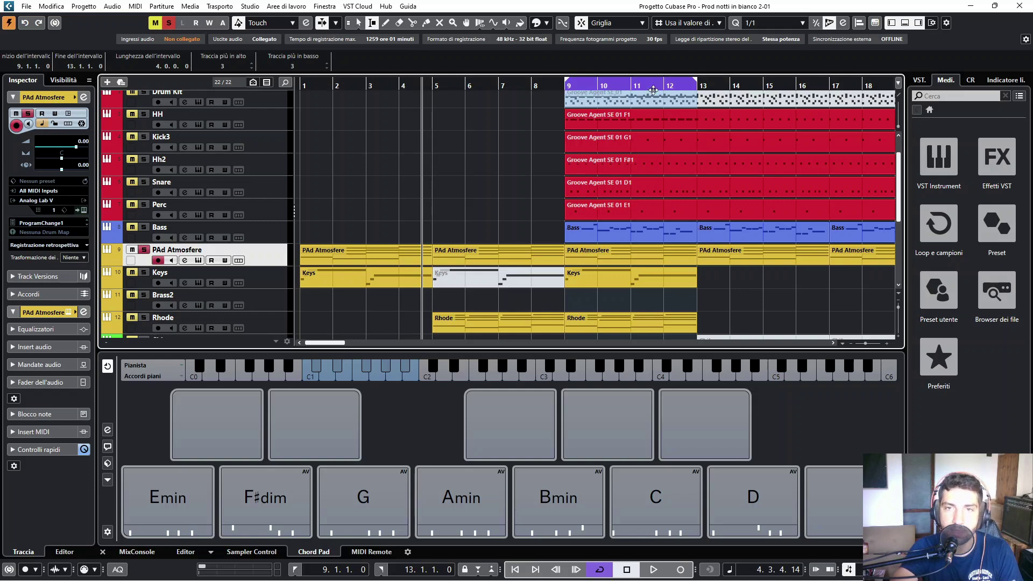
Play the looped section from bar 9 and switch back to the Object Selection tool
scroll(672, 165, "down", 4)
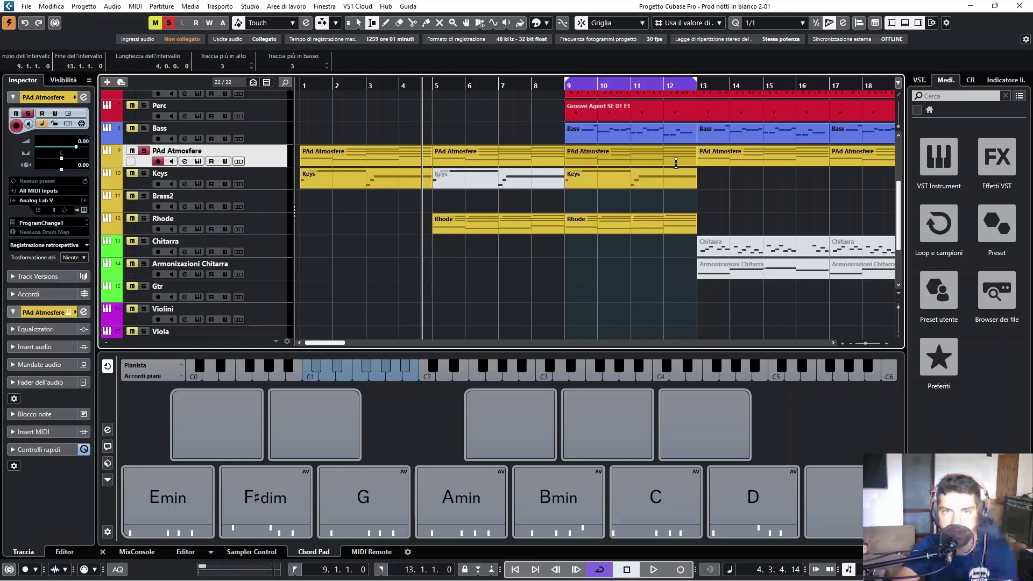
left_click(583, 88)
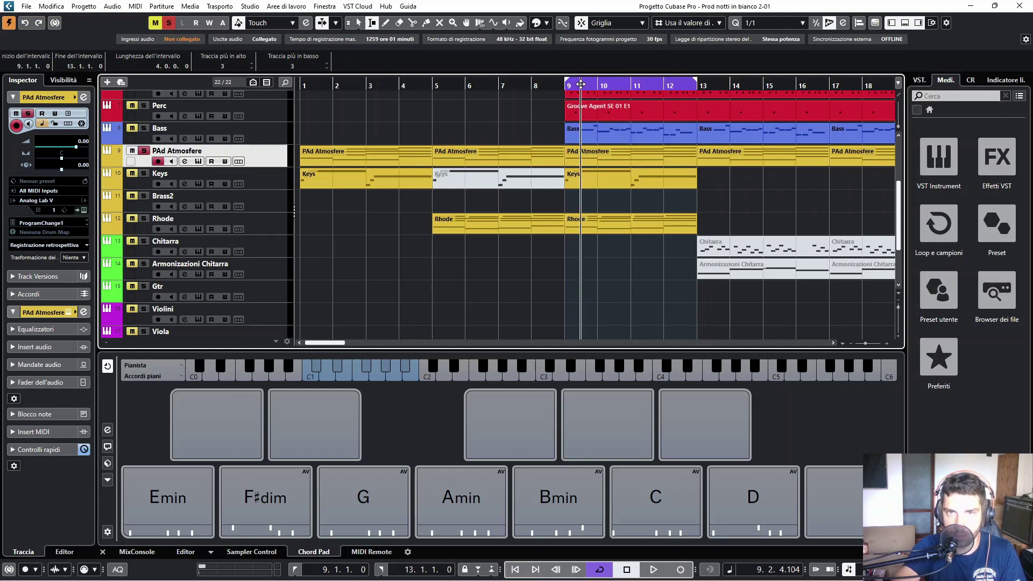
scroll(623, 172, "up", 2)
key("space")
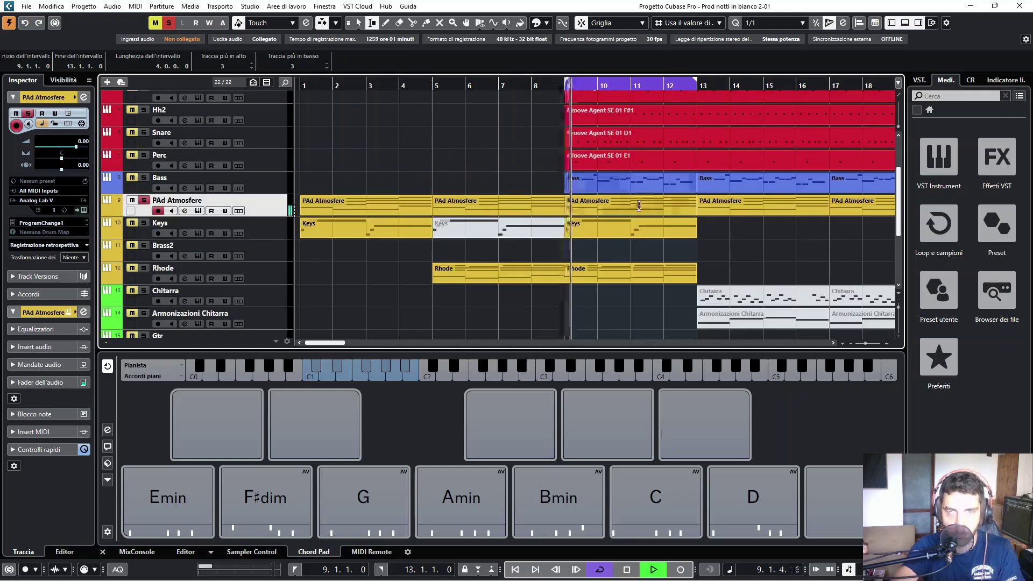
key("1")
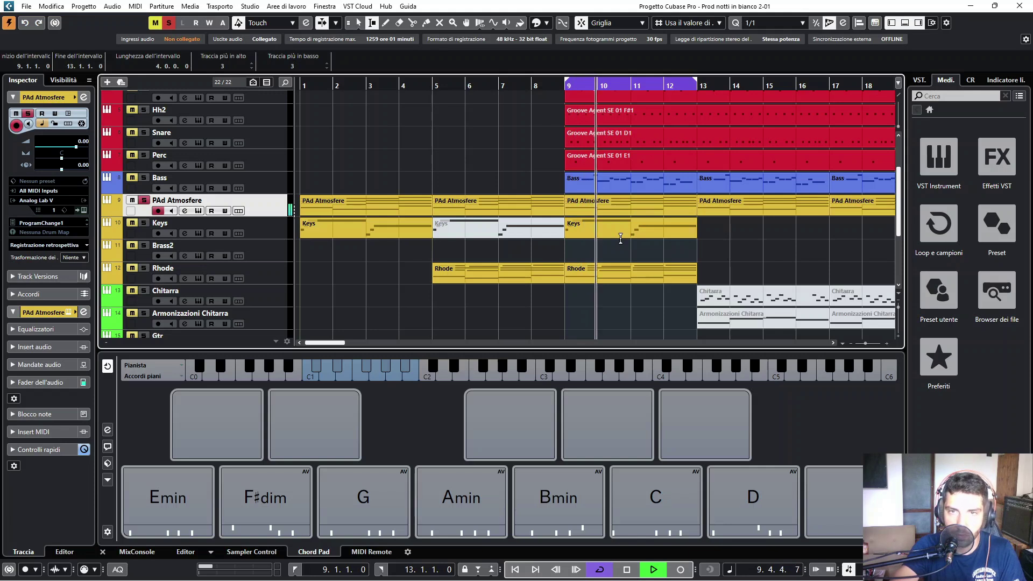
key("space")
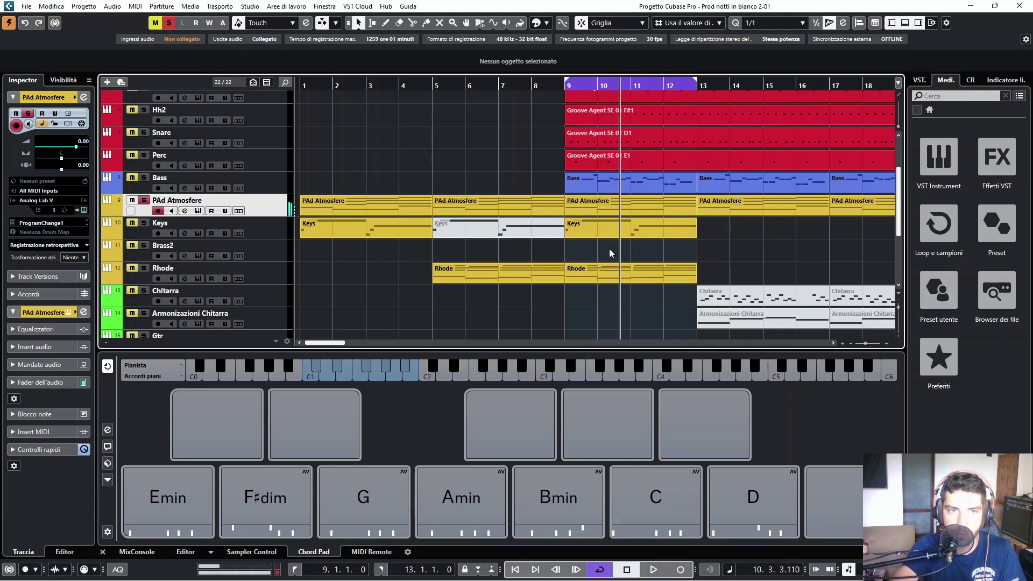
Solo the Keys track too, and open its bar 9 part together with the PAd Atmosfere part in a separate Key Editor window
left_click(150, 229)
left_click(620, 232)
double_click(620, 232)
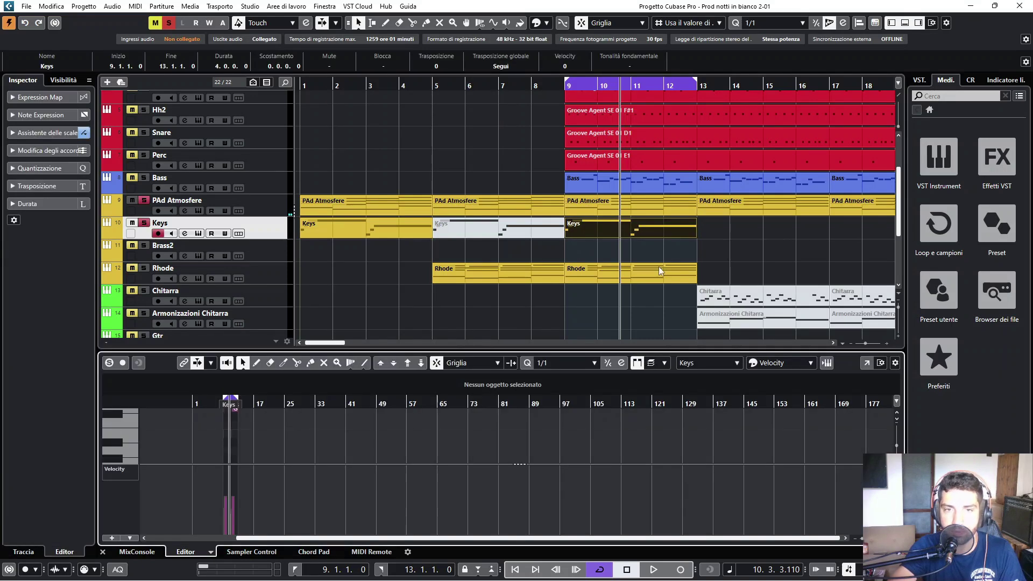
left_click(673, 214)
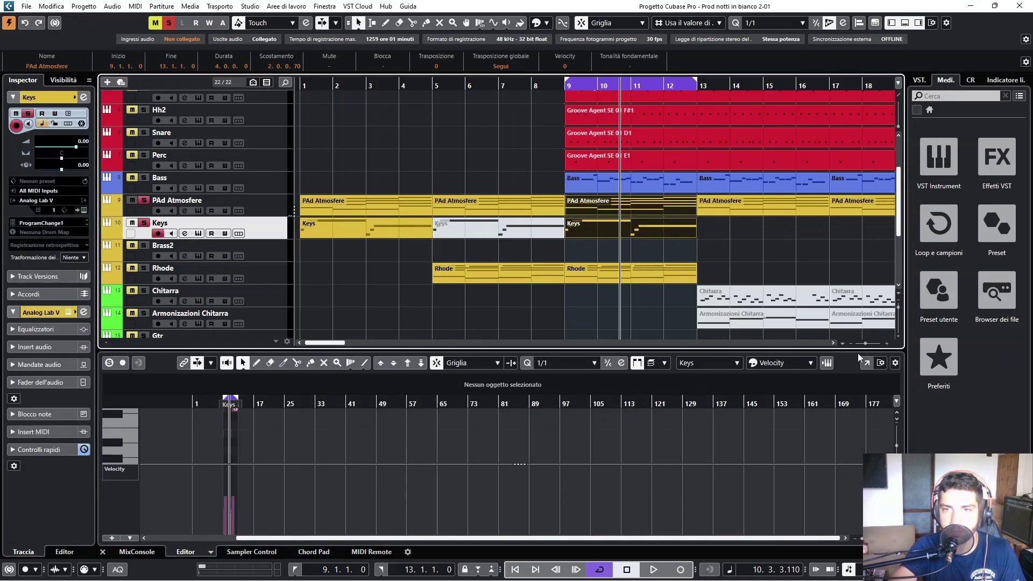
left_click(866, 364)
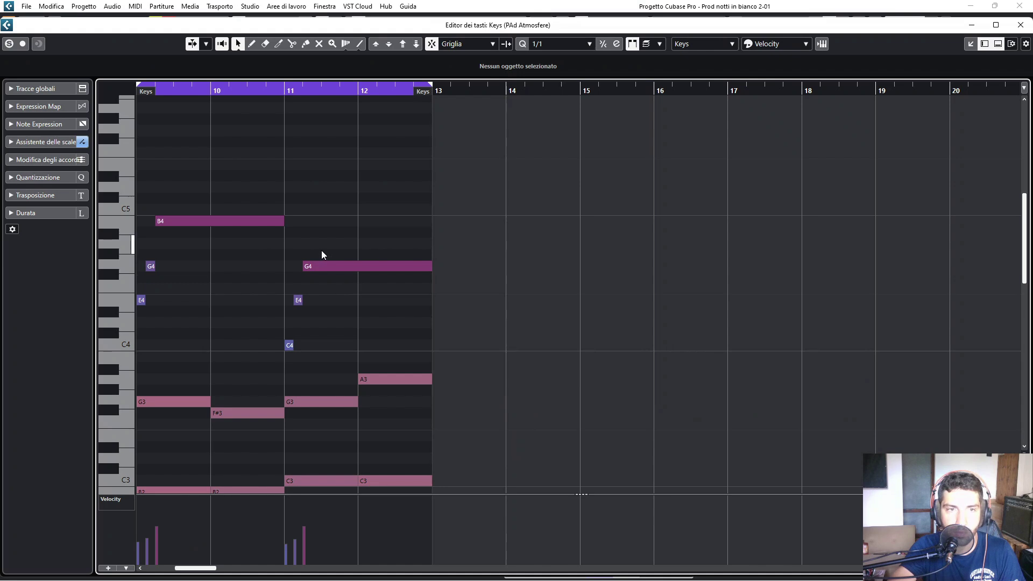
Play the loop in the Key Editor and examine the Keys notes against the pad chords
scroll(292, 244, "down", 5)
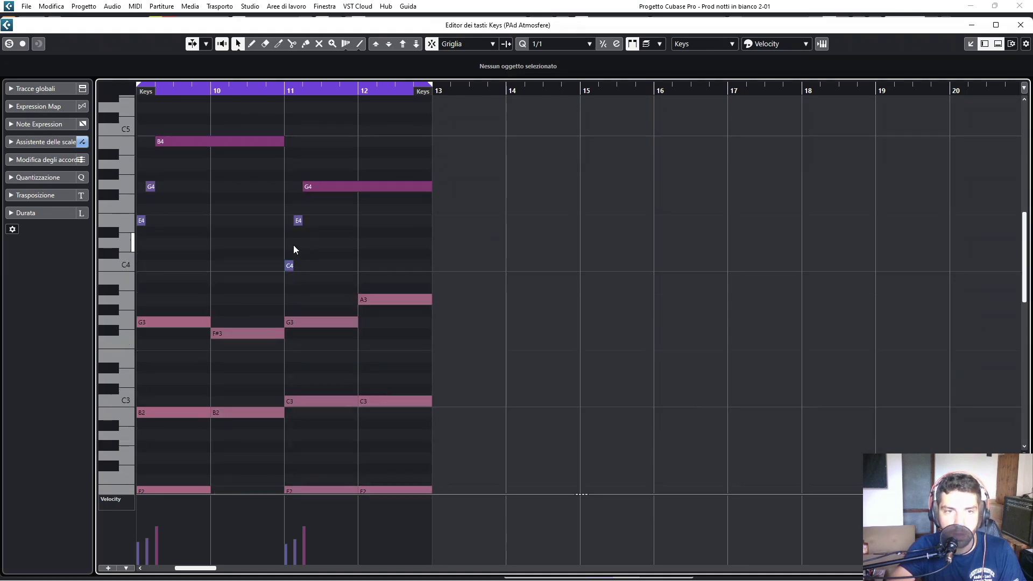
key("space")
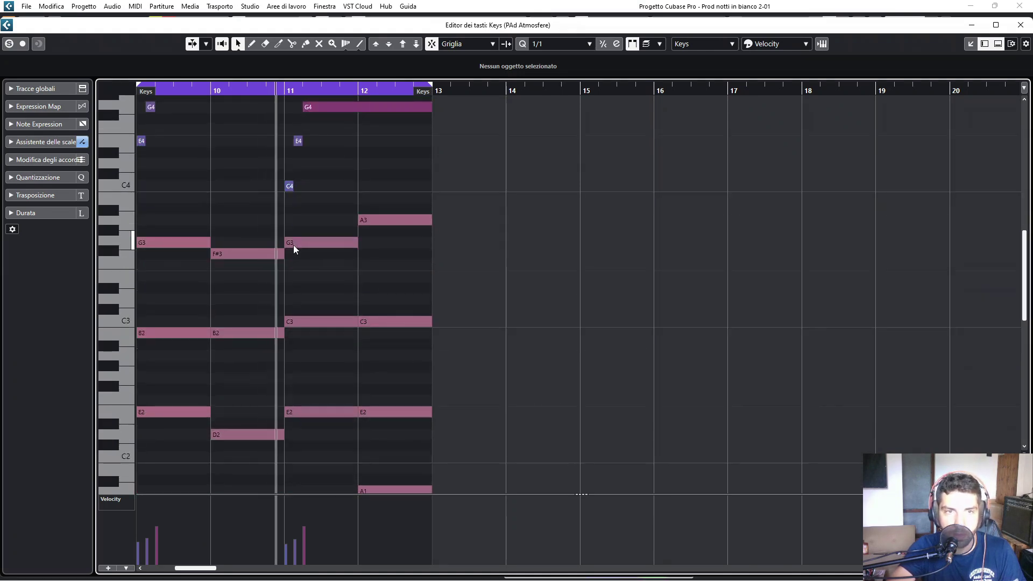
scroll(293, 244, "up", 3)
key("space")
left_click(294, 98)
left_click_drag(246, 97, 326, 127)
key("space")
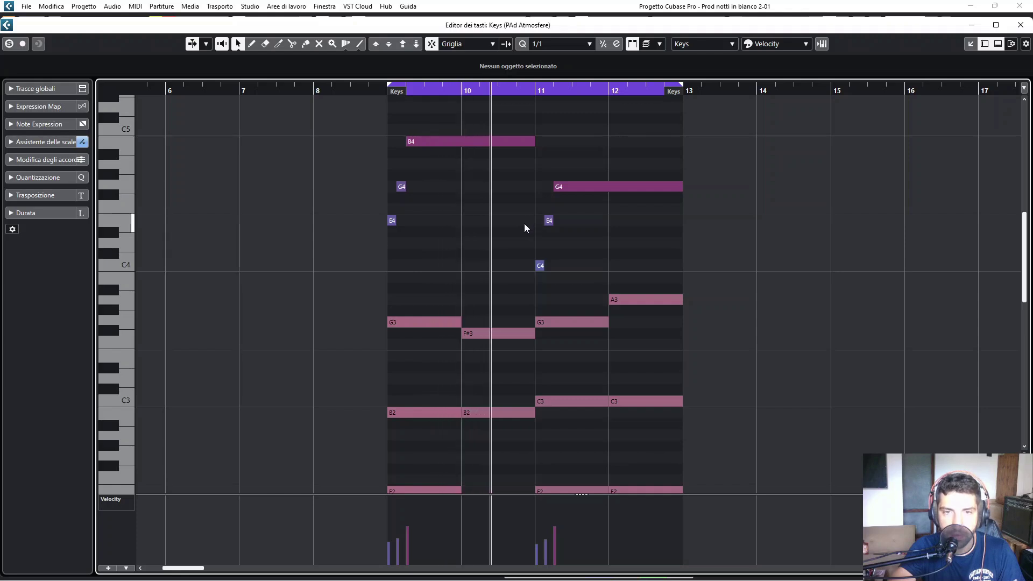
Stop playback, enlarge the looped bars 9 to 13 in the Key Editor and return the playhead to bar 9
scroll(524, 224, "down", 3)
scroll(524, 224, "up", 3)
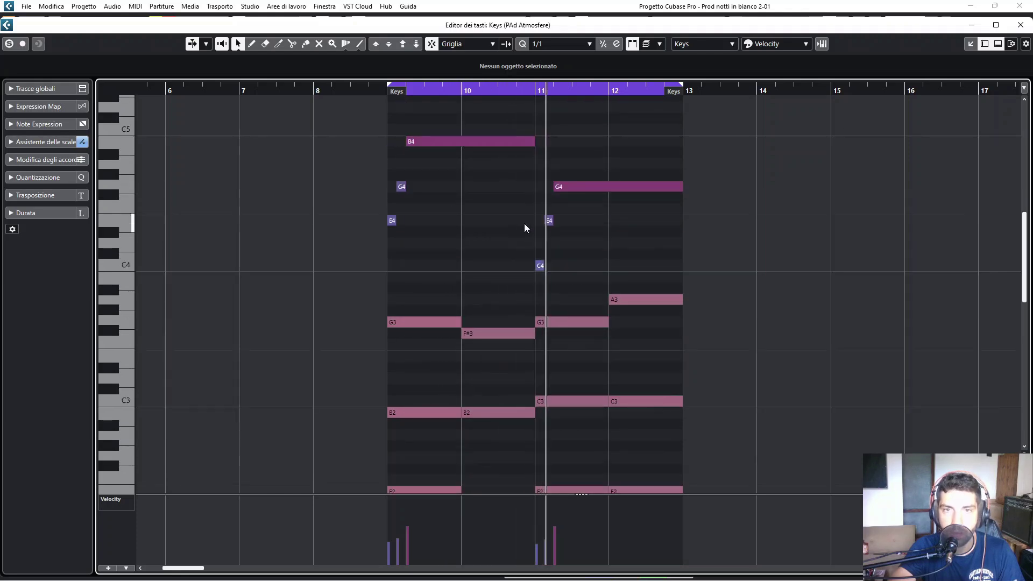
key("space")
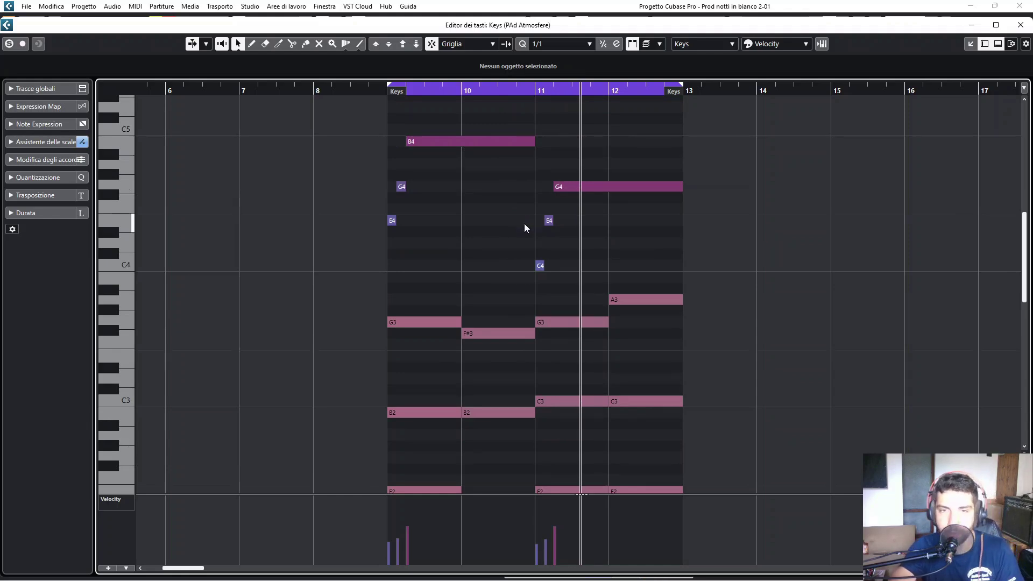
left_click_drag(455, 96, 377, 111)
key("h")
left_click(382, 113)
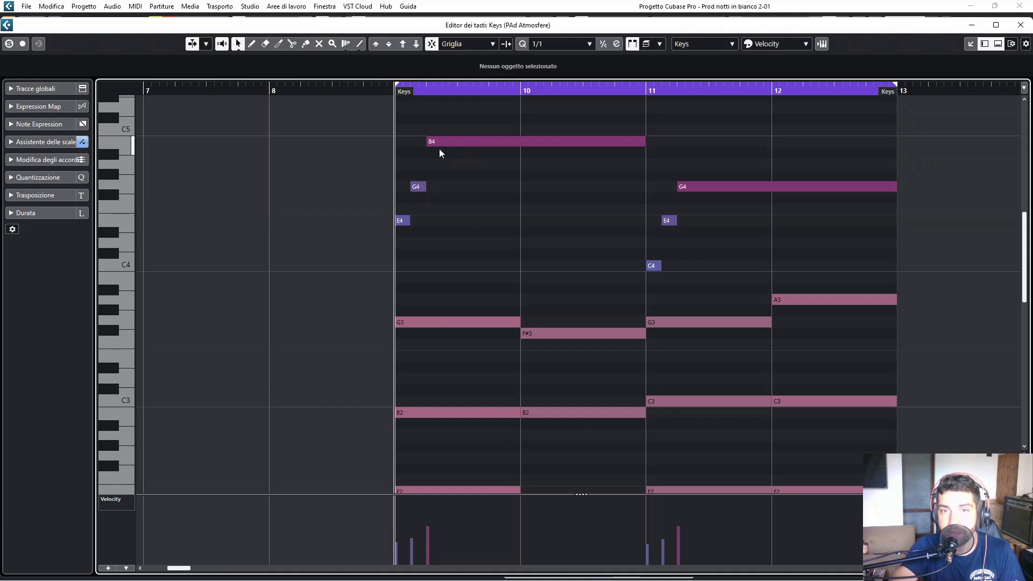
Compare the Keys melody notes with the pad chords beneath them in bars 9 and 10
scroll(552, 149, "down", 3)
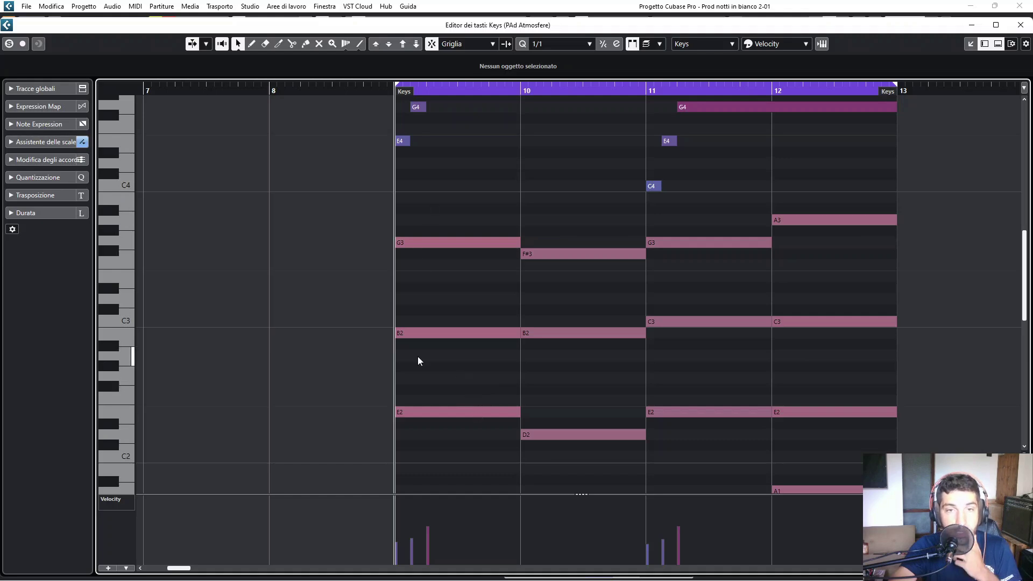
scroll(442, 291, "up", 4)
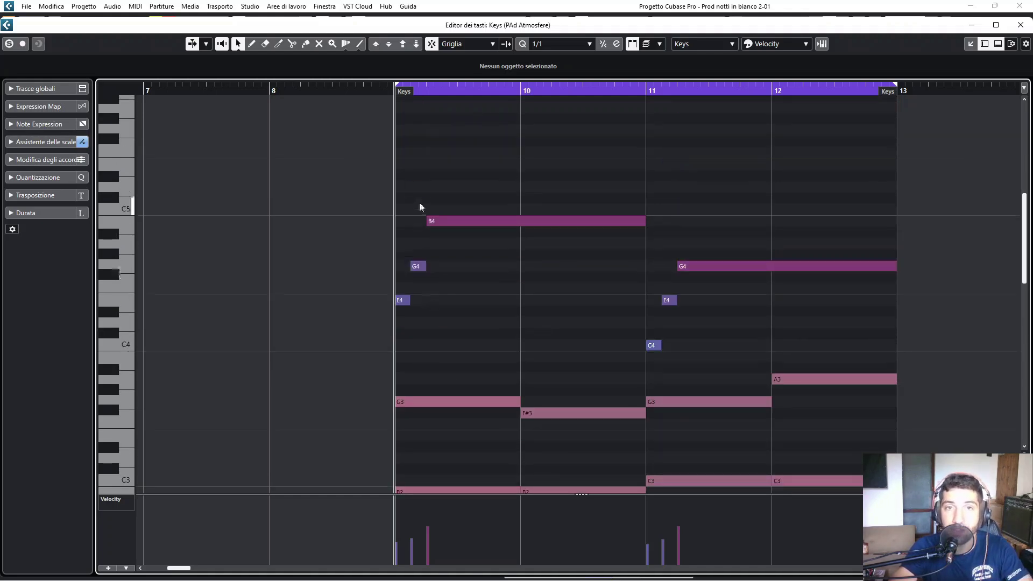
scroll(526, 360, "down", 2)
scroll(560, 193, "down", 3)
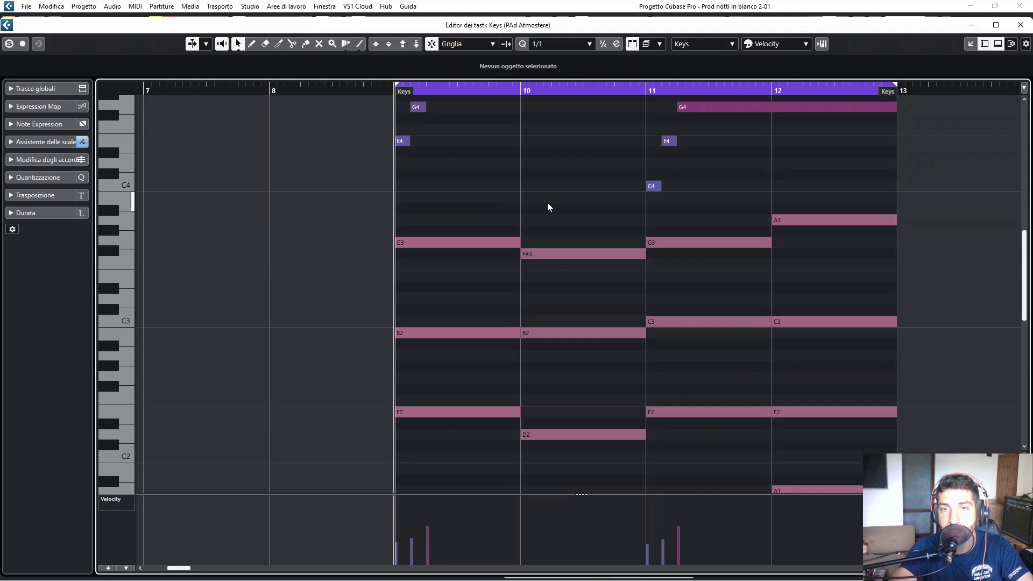
scroll(556, 399, "up", 10)
Play the loop on to bar 11 and examine its pad chord against the Keys notes C4, E4 and G4
key("space")
scroll(580, 402, "down", 6)
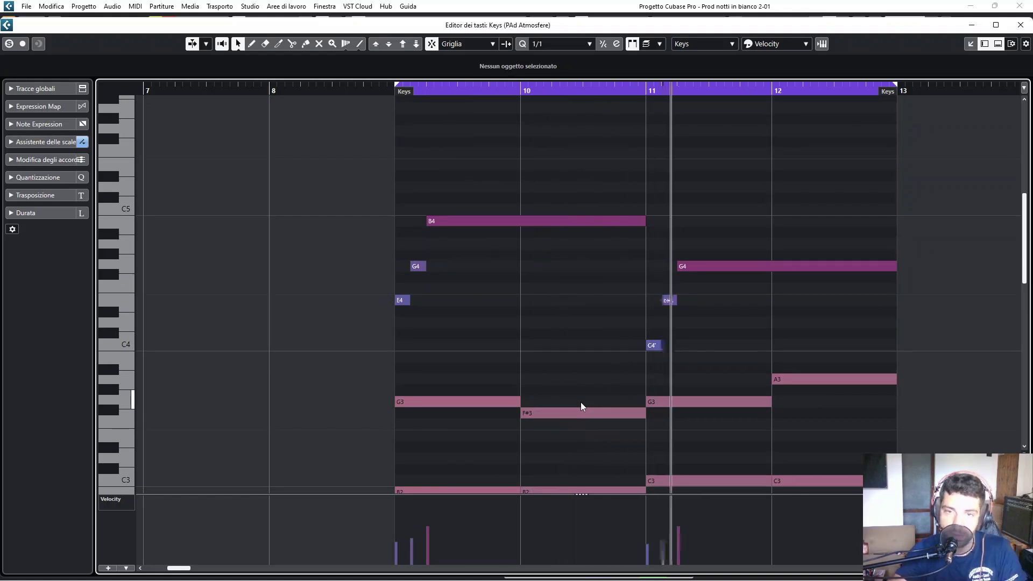
scroll(694, 290, "down", 3)
scroll(707, 298, "down", 3)
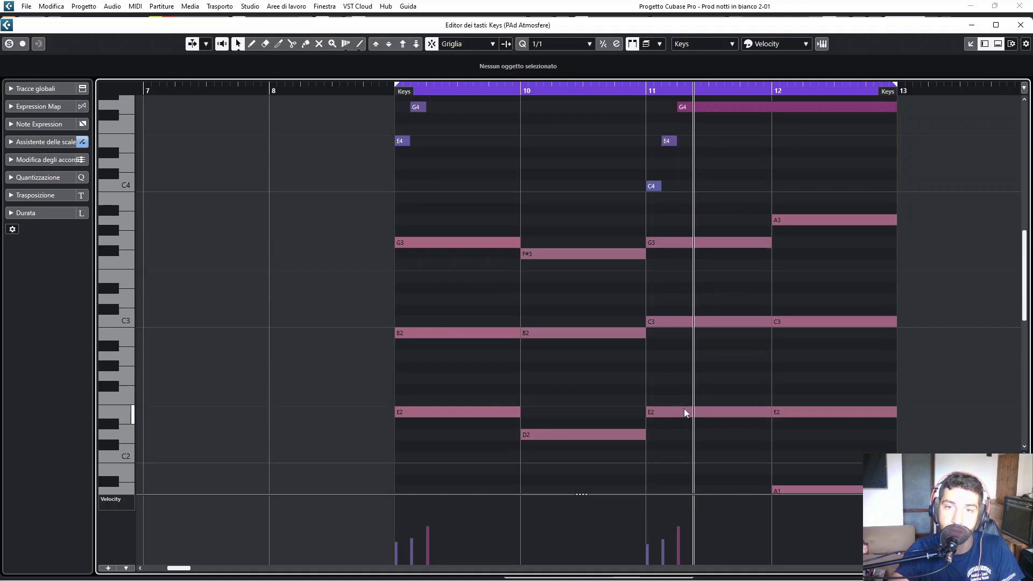
scroll(682, 414, "up", 3)
scroll(689, 250, "down", 3)
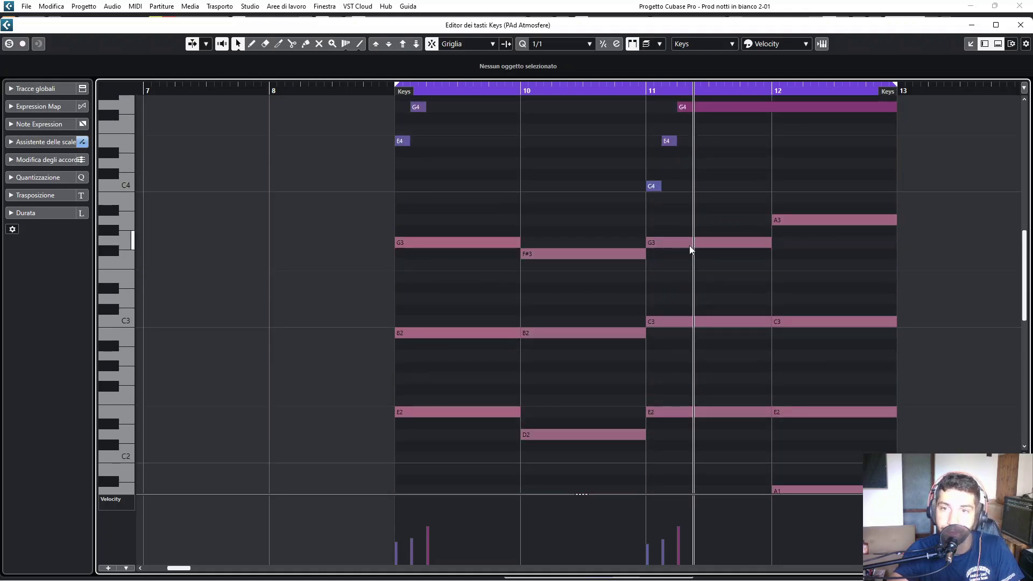
scroll(691, 249, "down", 3)
scroll(691, 250, "up", 3)
scroll(691, 250, "up", 3)
scroll(698, 241, "down", 3)
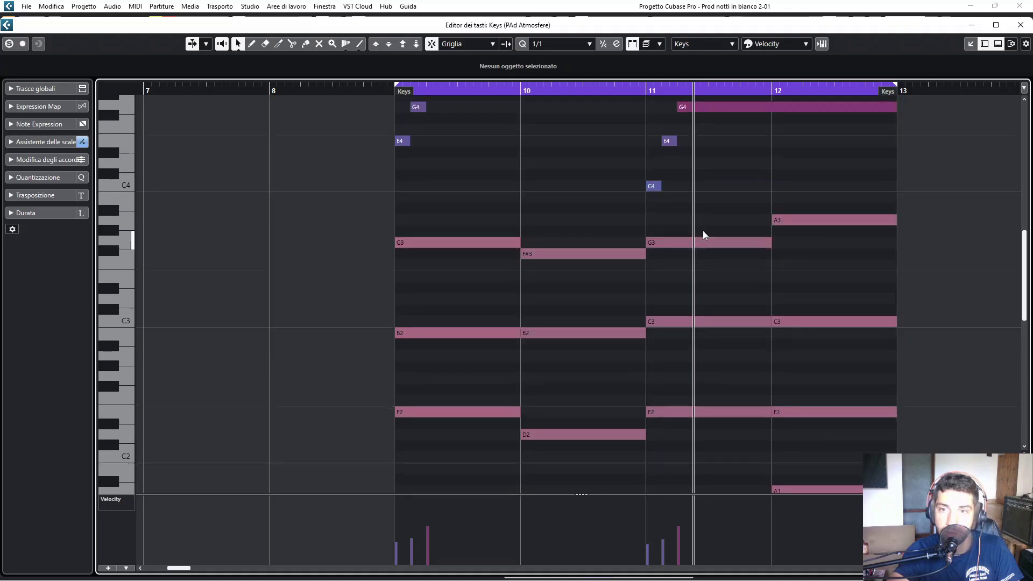
scroll(705, 229, "down", 3)
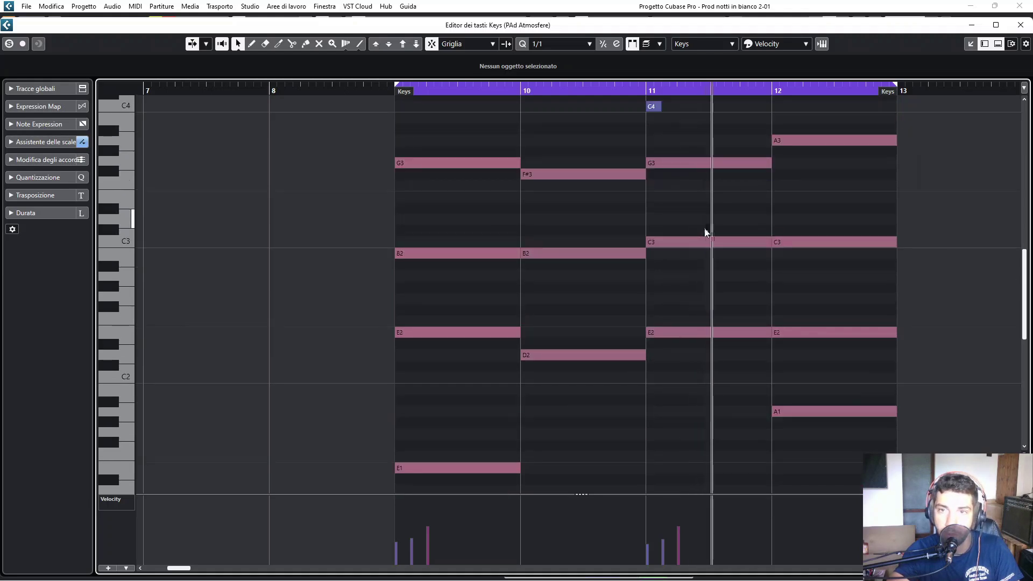
scroll(769, 236, "up", 3)
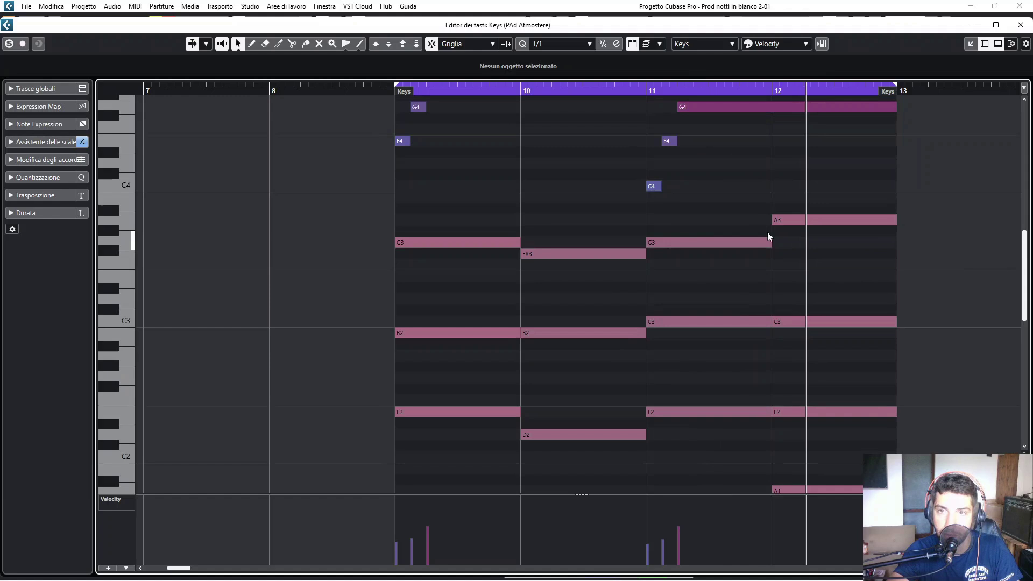
Examine the complete bar 12 pad chord, down to its lowest note, against the Keys note G4 held above it
scroll(768, 233, "up", 6)
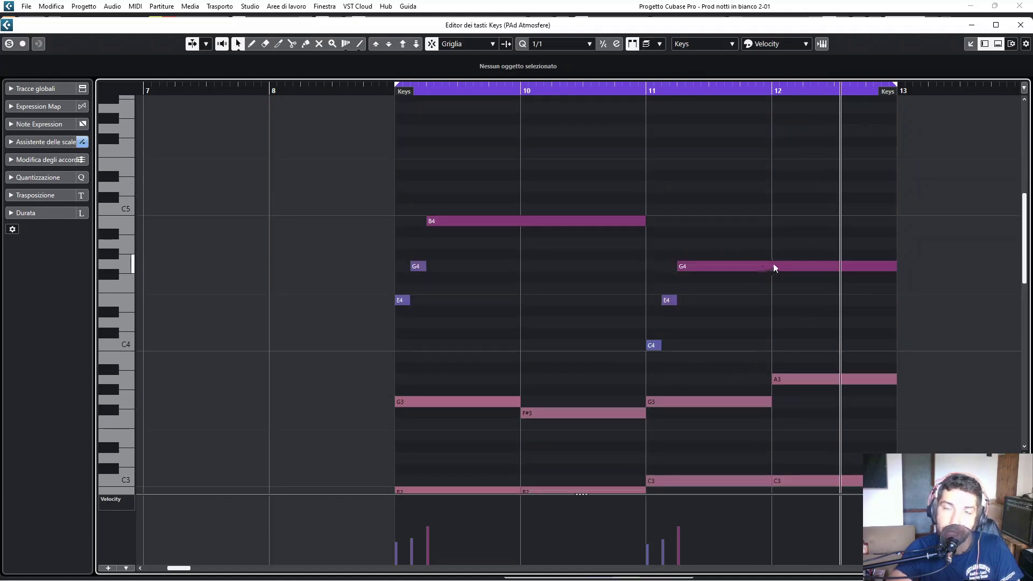
scroll(775, 267, "down", 3)
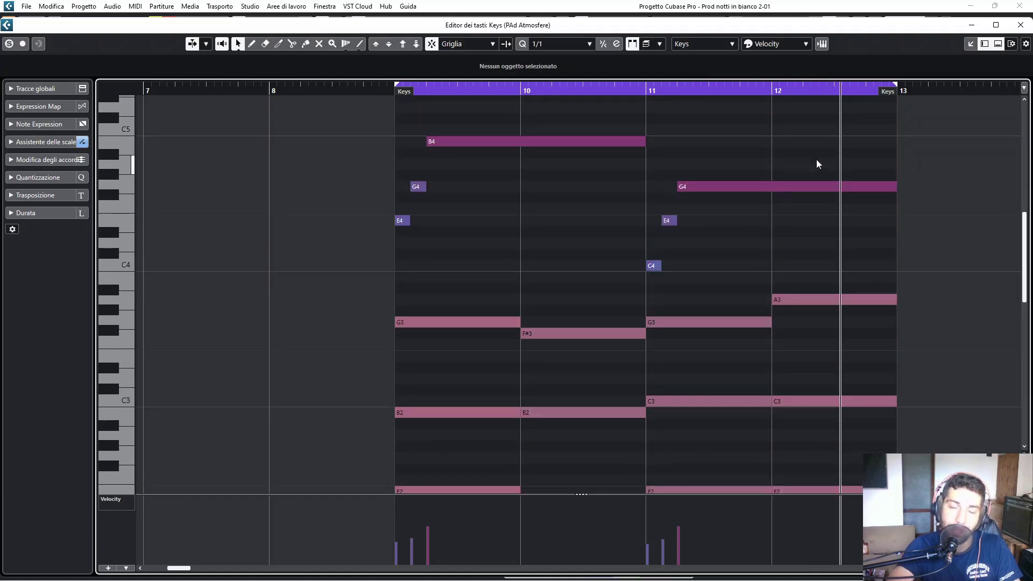
scroll(816, 164, "down", 6)
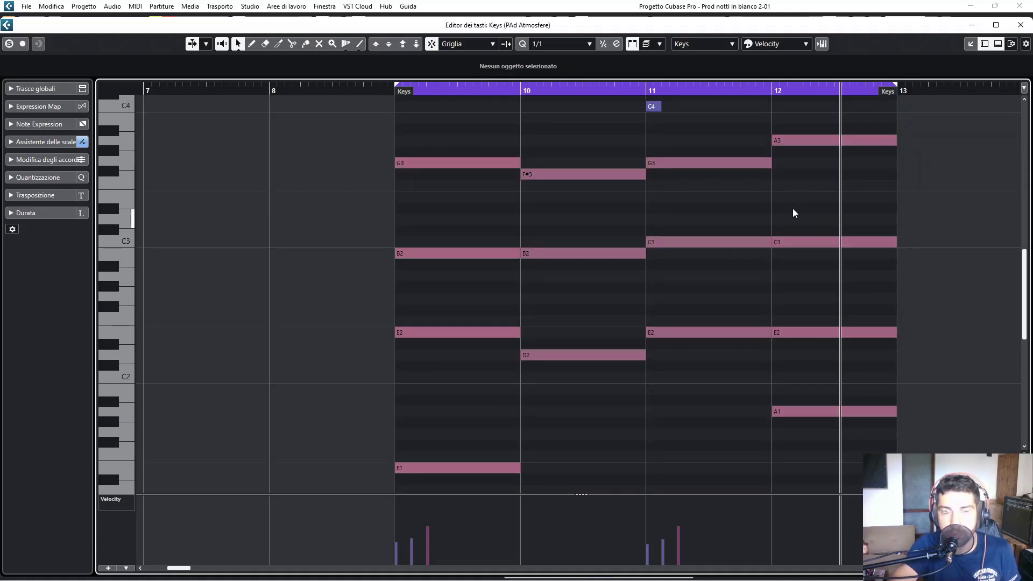
scroll(793, 208, "down", 6)
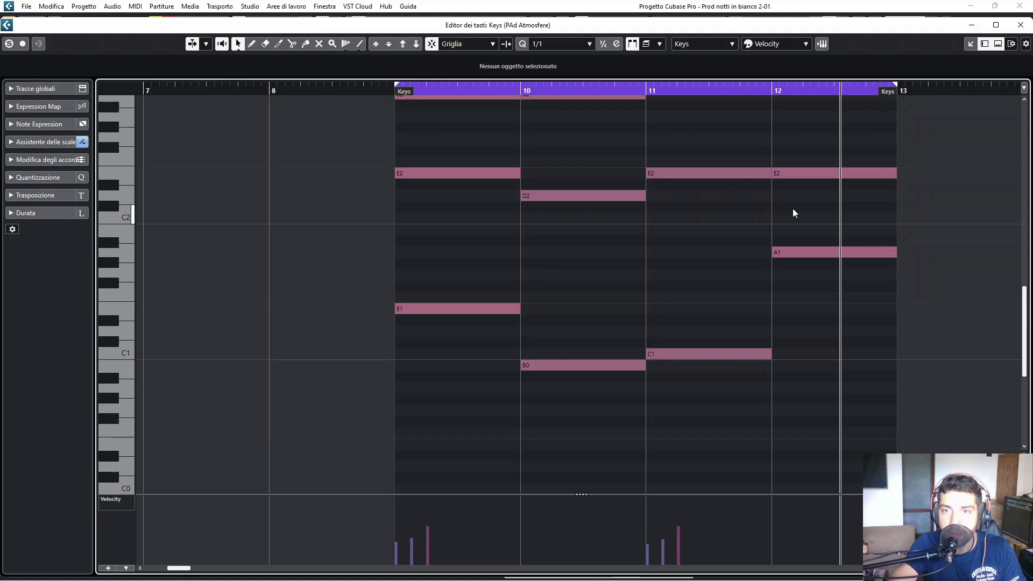
scroll(793, 210, "up", 12)
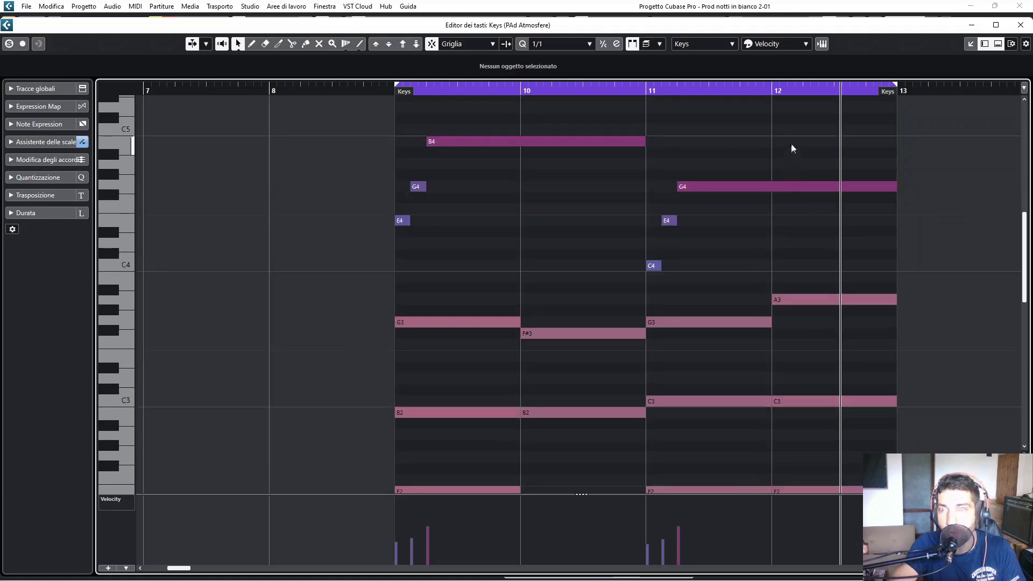
scroll(794, 194, "down", 9)
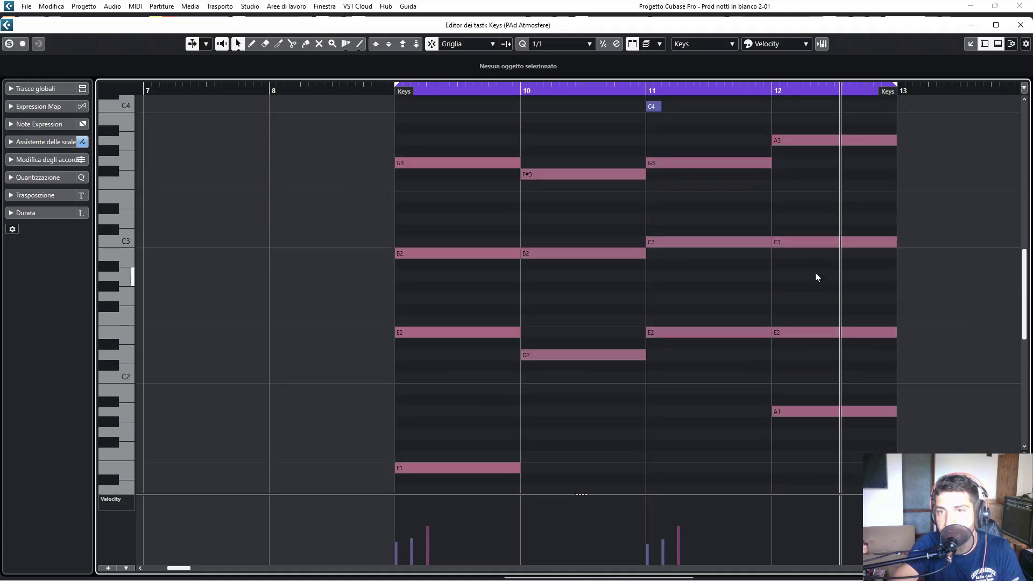
scroll(829, 212, "up", 9)
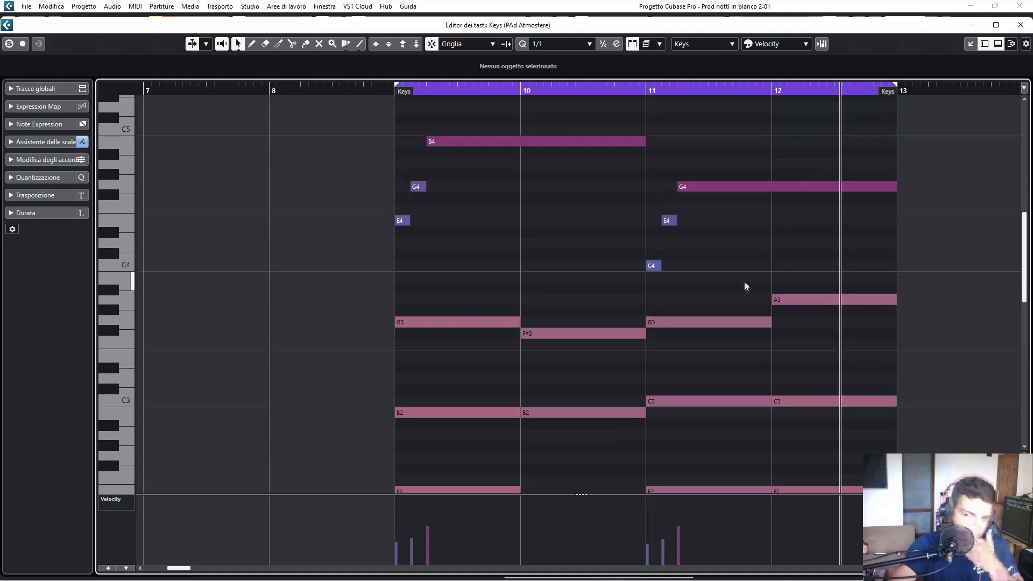
scroll(806, 363, "down", 9)
scroll(807, 362, "down", 3)
scroll(825, 298, "up", 6)
scroll(824, 298, "up", 9)
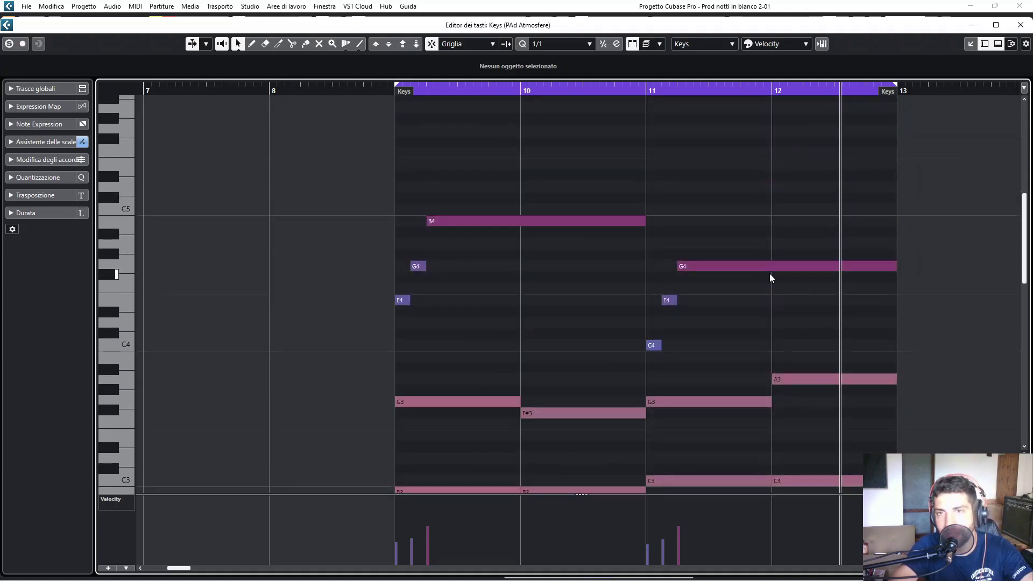
Play a passage of the loop from bar 11 and put away the Key Editor window to return to the project
left_click(647, 90)
key("space")
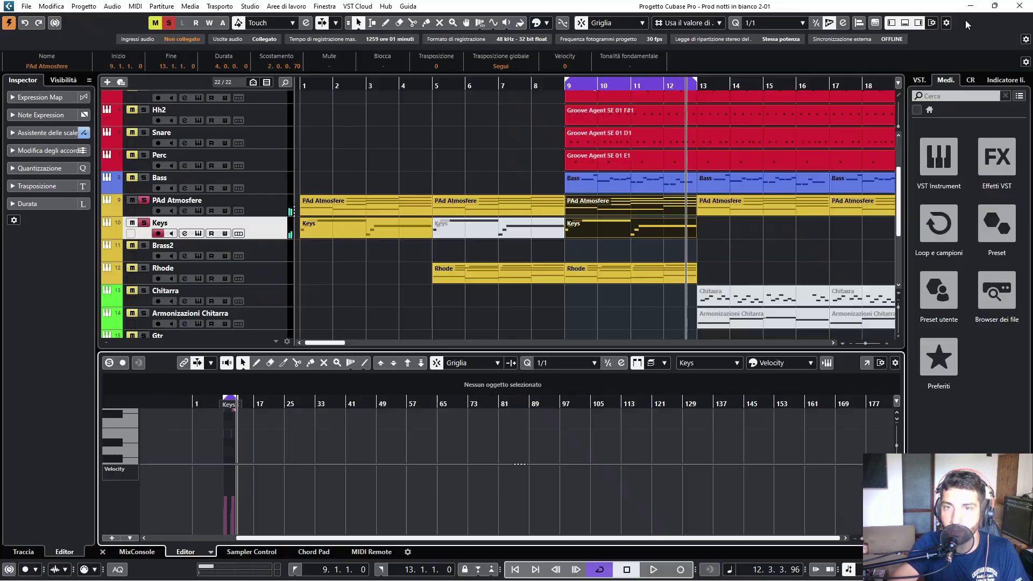
left_click(972, 25)
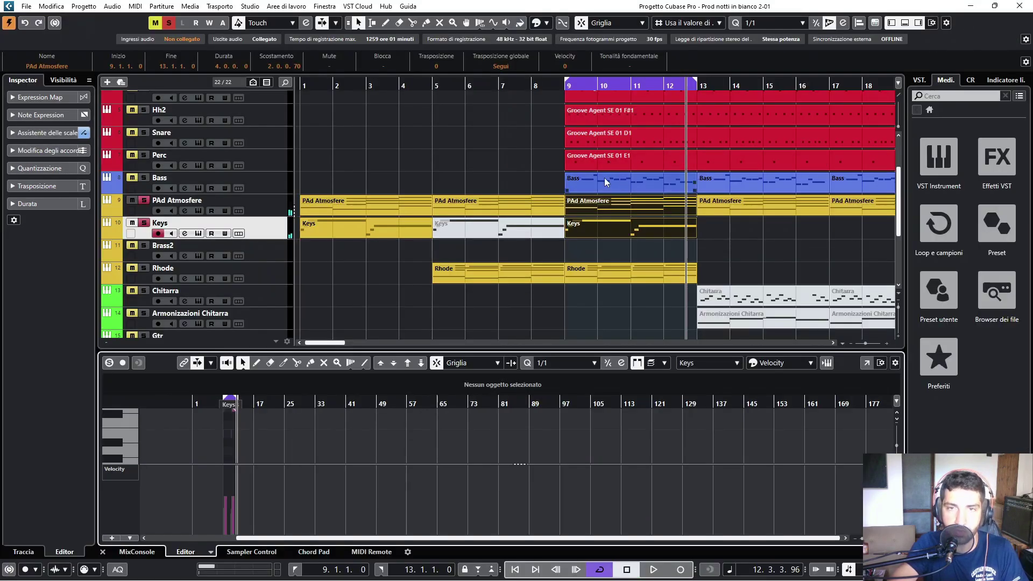
Play the soloed PAd Atmosfere and Keys tracks in the project loop and look over the other tracks
key("space")
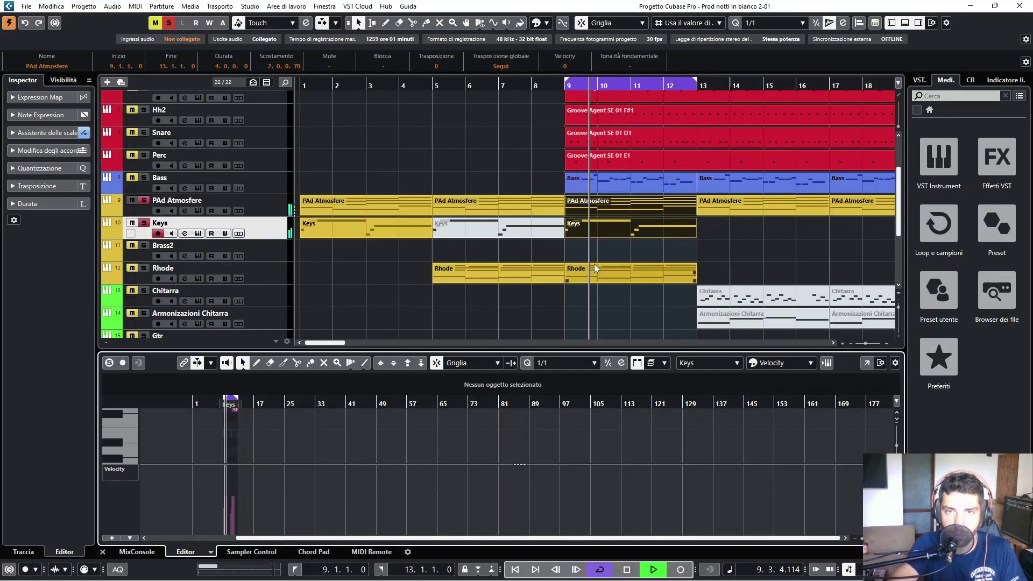
key("space")
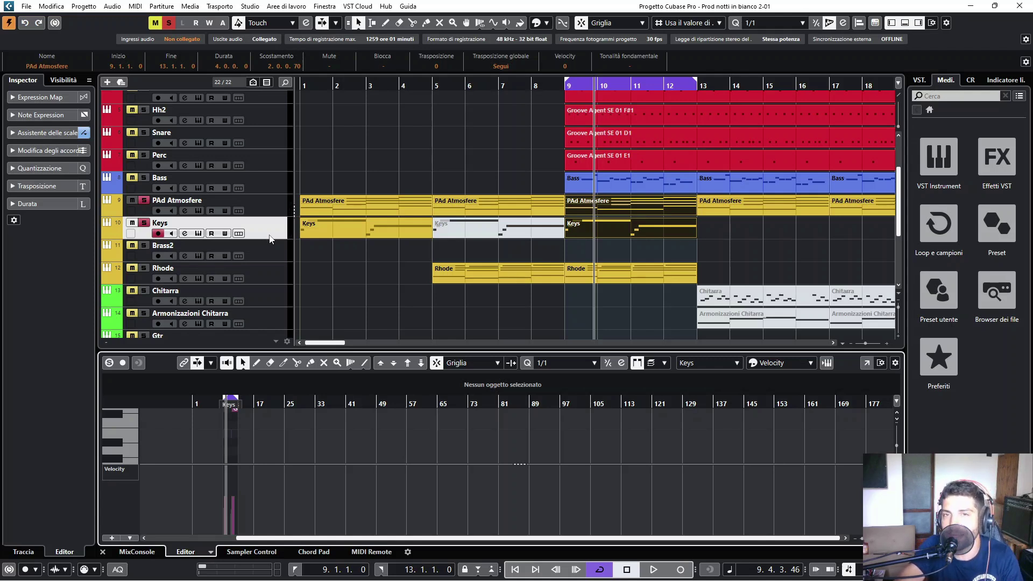
key("space")
scroll(527, 302, "down", 5)
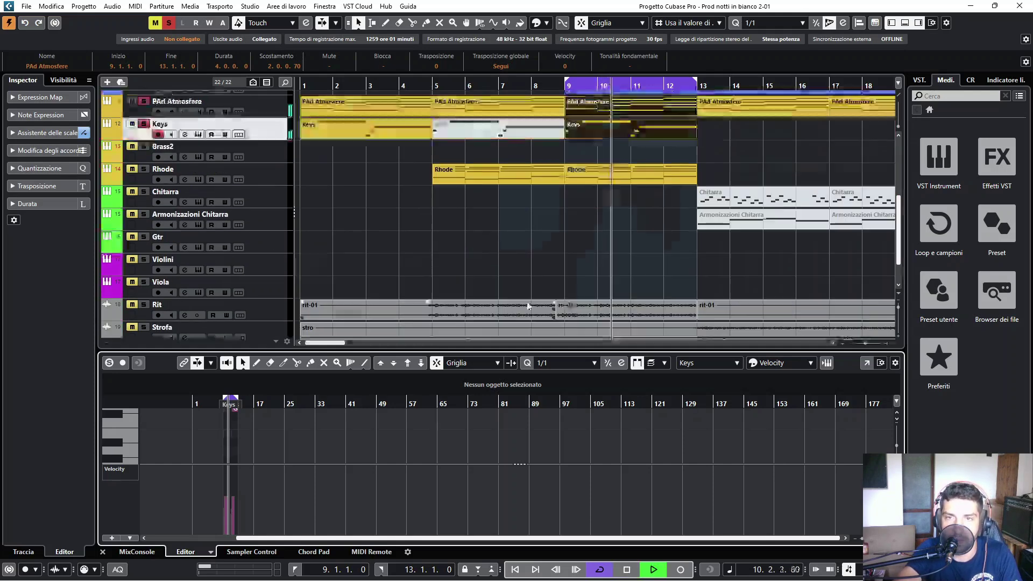
scroll(527, 301, "up", 4)
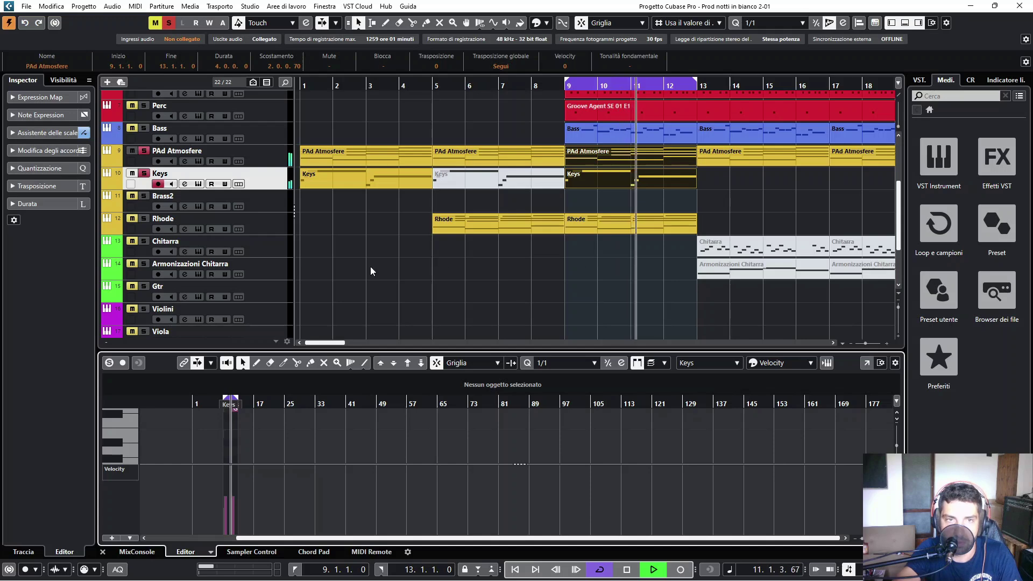
key("space")
Solo the Rhode track too, return to bar 9 and open its bar 9 part in a separate Key Editor window
left_click(143, 222)
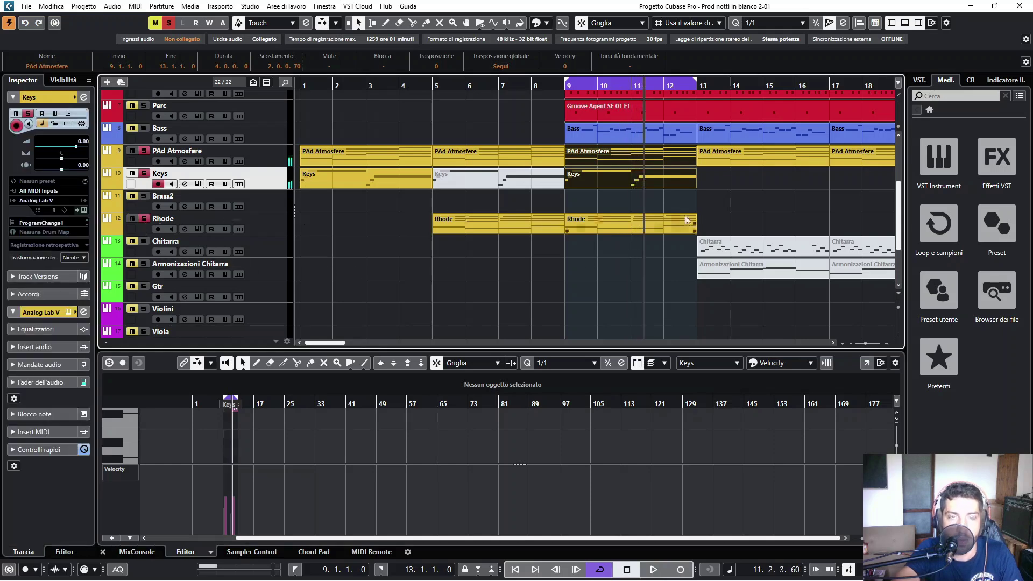
key("KP_1")
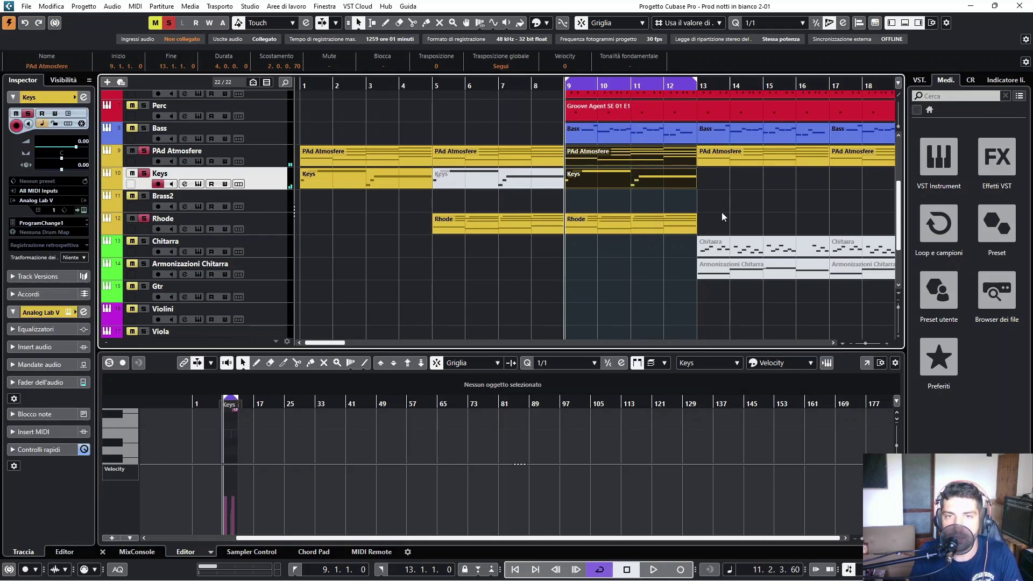
left_click(616, 222)
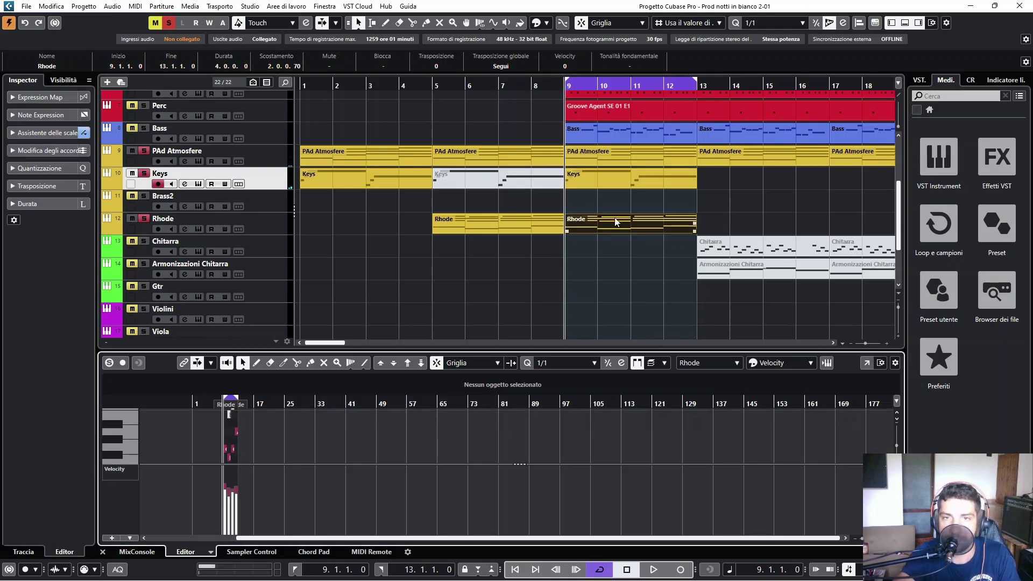
left_click(867, 364)
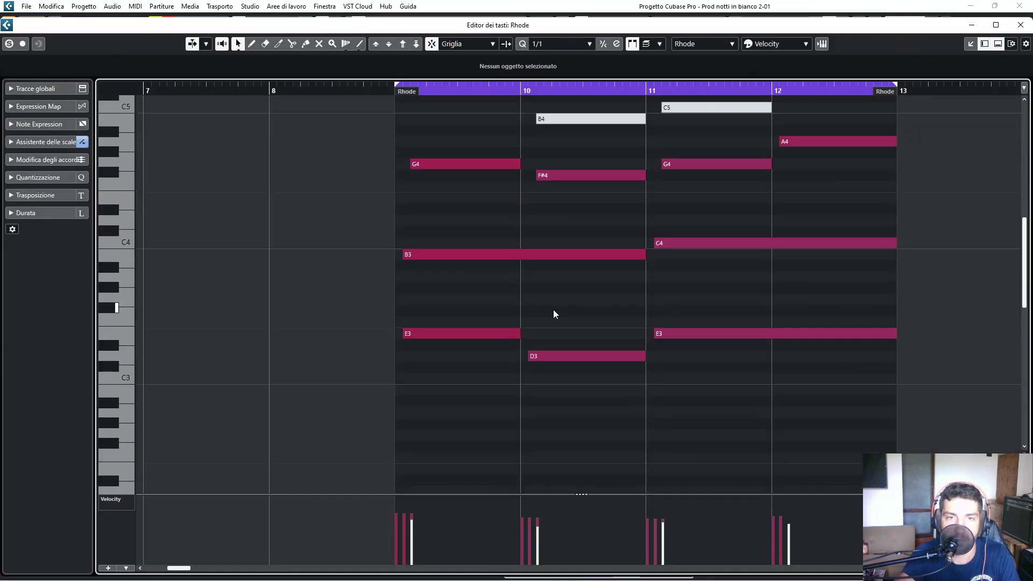
Play the loop in the Key Editor and examine the Rhode part's staggered chord notes and upper voice
scroll(549, 309, "up", 3)
key("space")
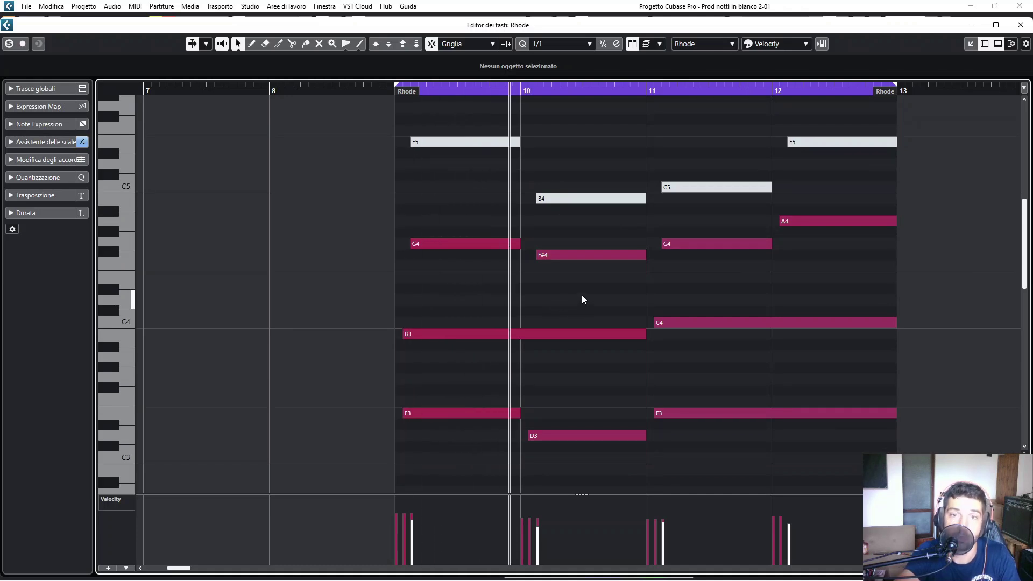
scroll(586, 300, "down", 2)
scroll(585, 300, "up", 2)
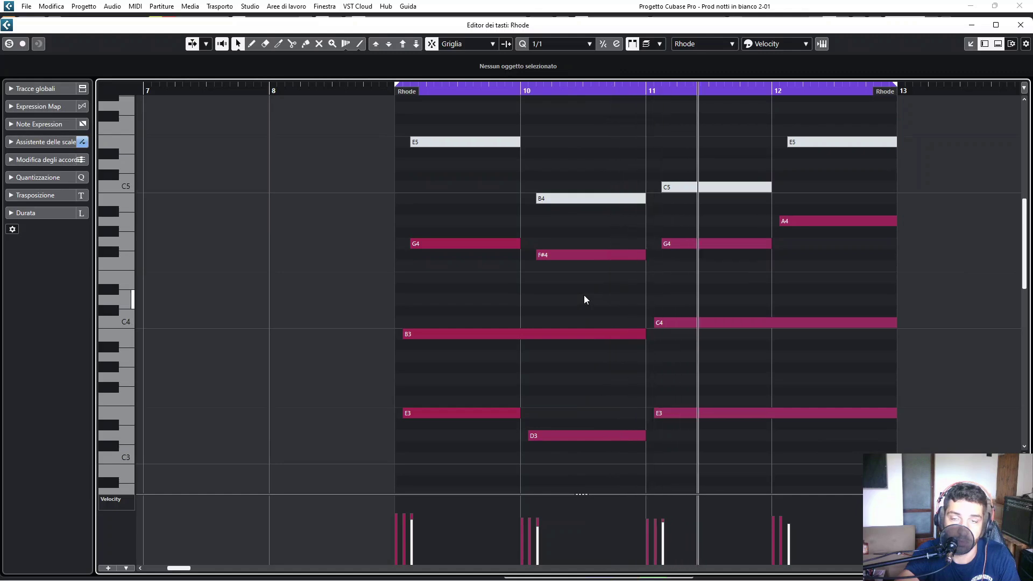
scroll(585, 299, "up", 3)
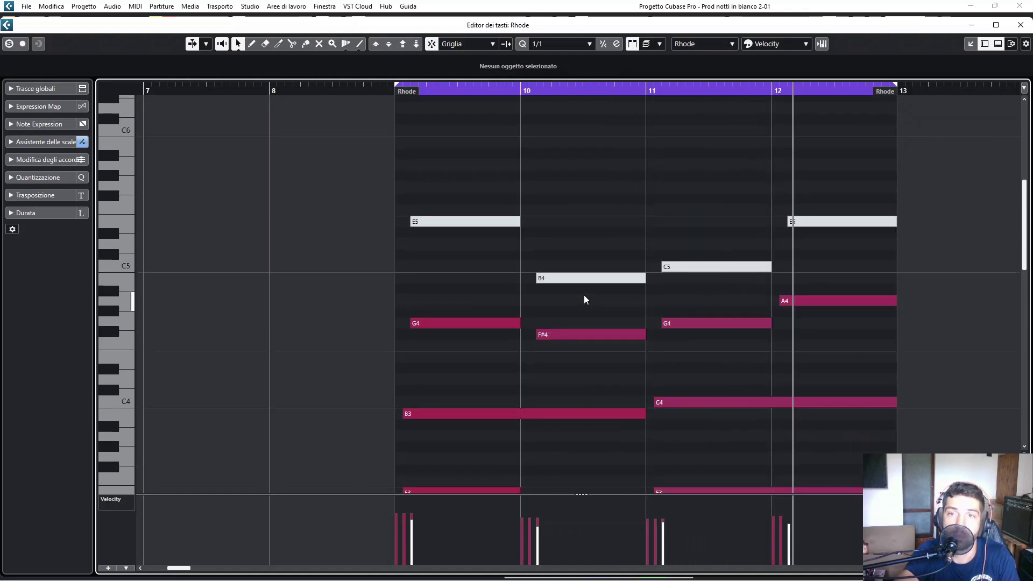
scroll(583, 296, "down", 5)
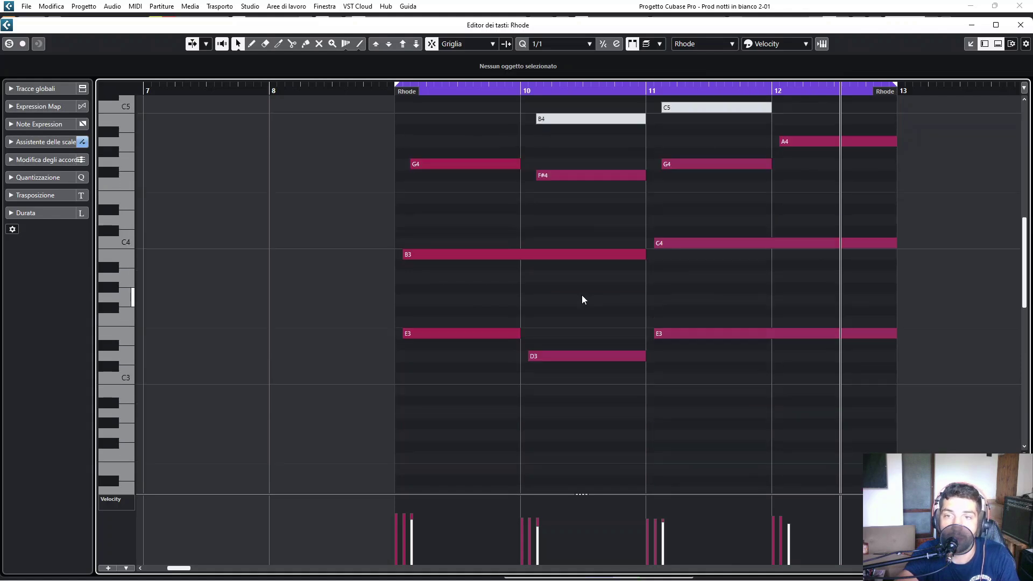
scroll(582, 299, "up", 3)
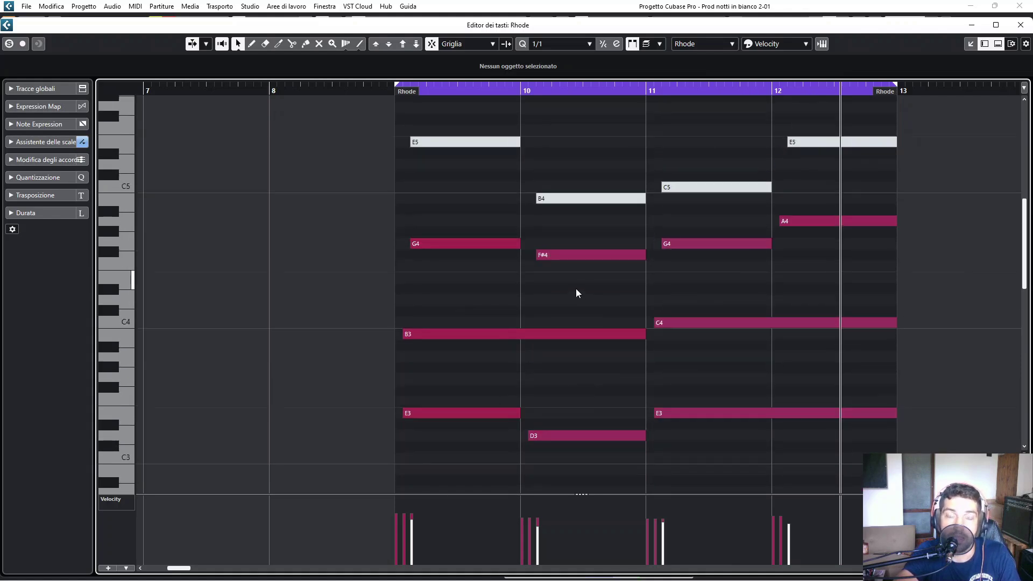
Play the Rhode part from bar 9 in the Key Editor and return to the project to look over the tracks
left_click_drag(566, 96, 361, 118)
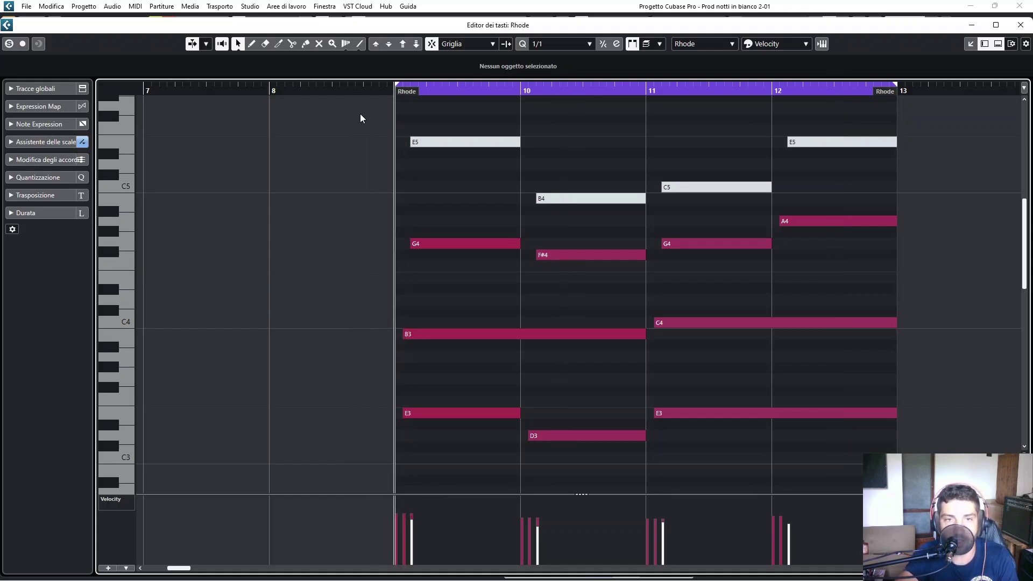
key("space")
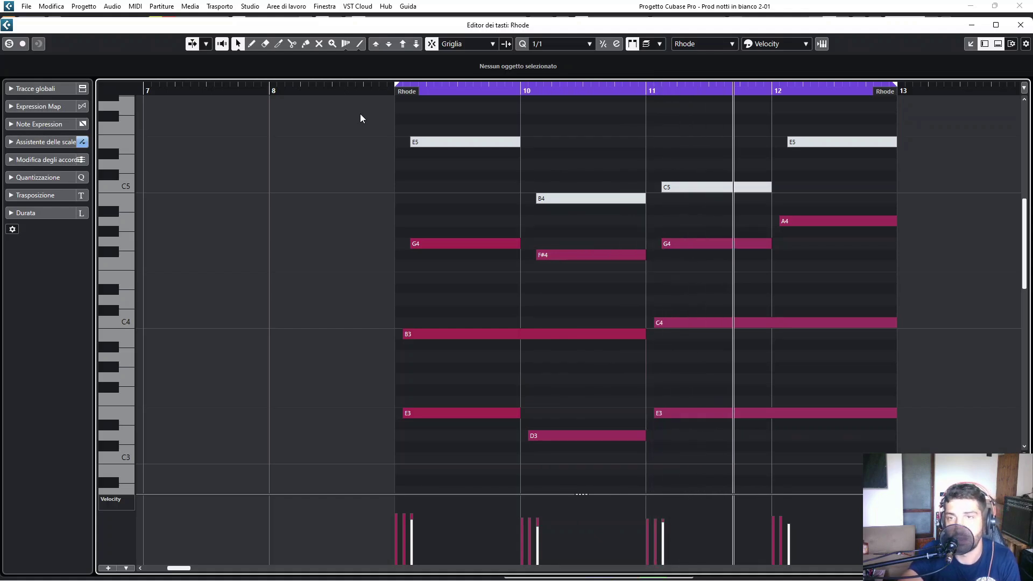
key("space")
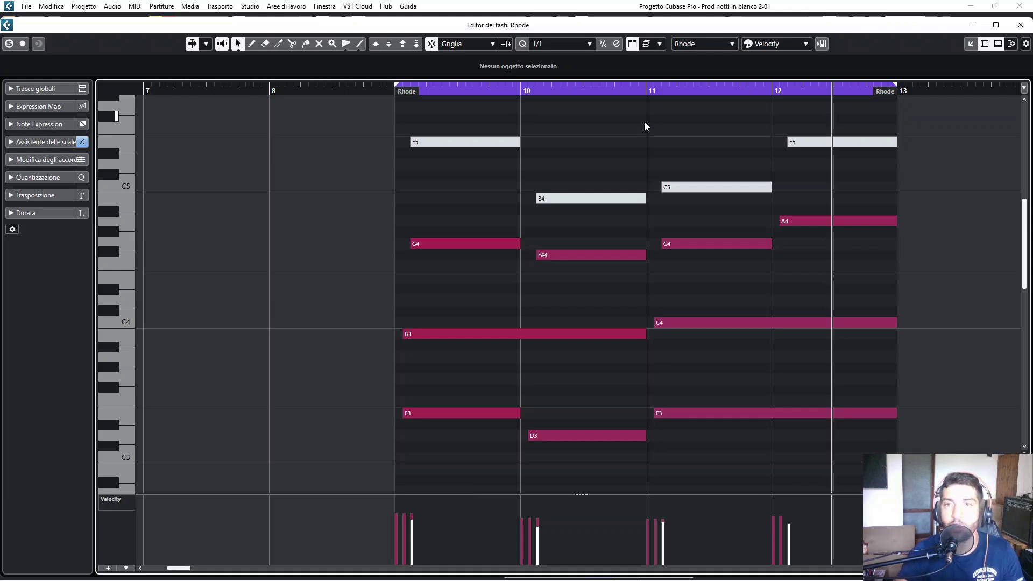
left_click(969, 25)
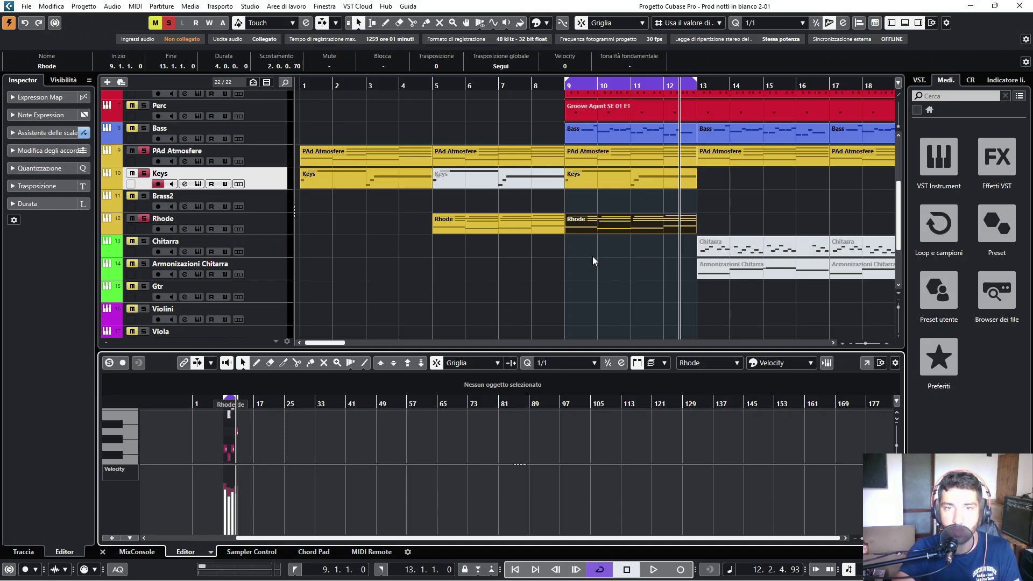
scroll(591, 264, "down", 2)
scroll(591, 264, "up", 8)
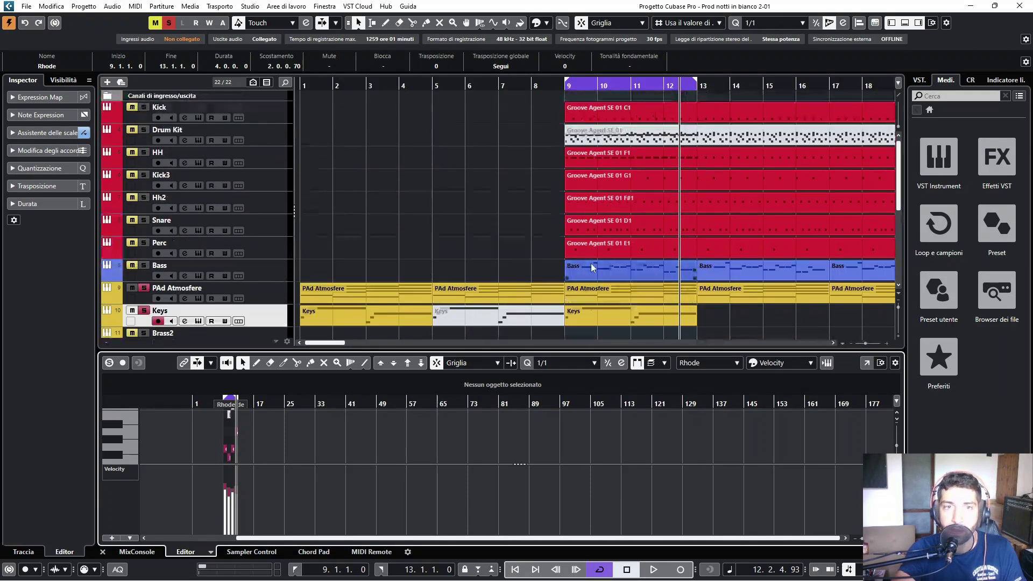
scroll(592, 268, "down", 2)
scroll(584, 280, "down", 2)
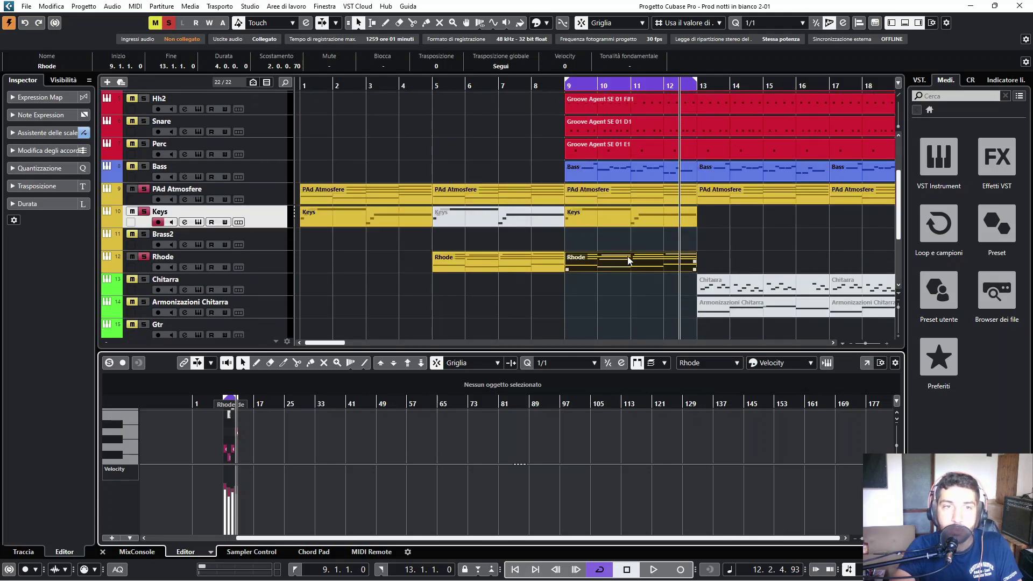
Solo the Kick, HH, Kick3, Hh2, Snare and Perc tracks alongside the pad, Keys and Rhode, and play the loop
left_click(144, 167)
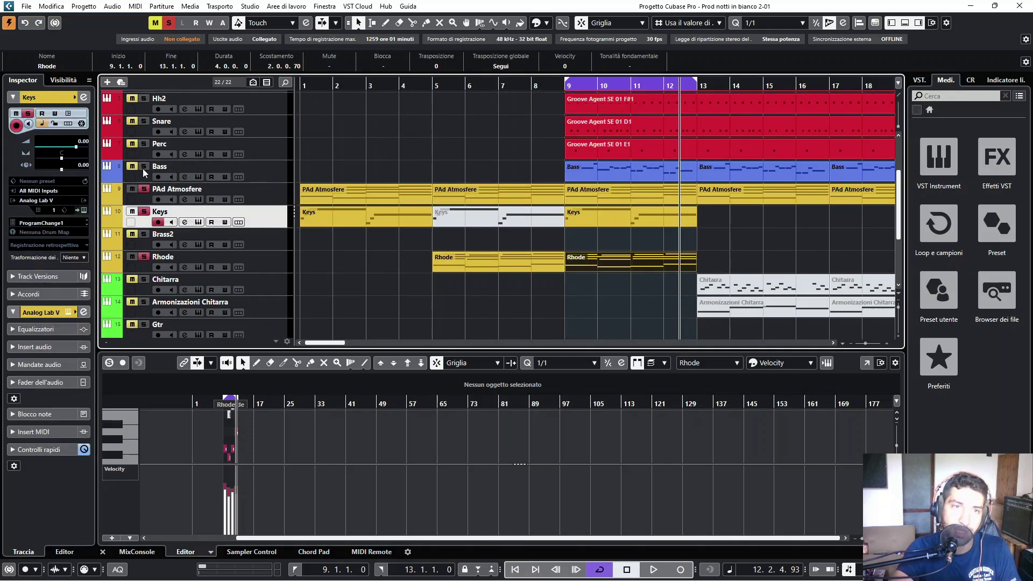
scroll(162, 171, "up", 4)
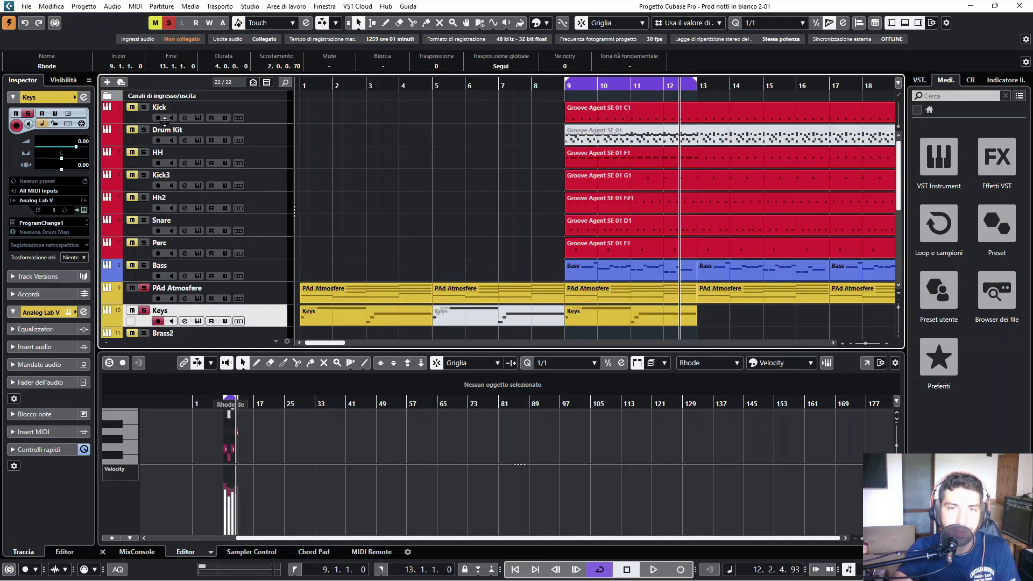
left_click(143, 108)
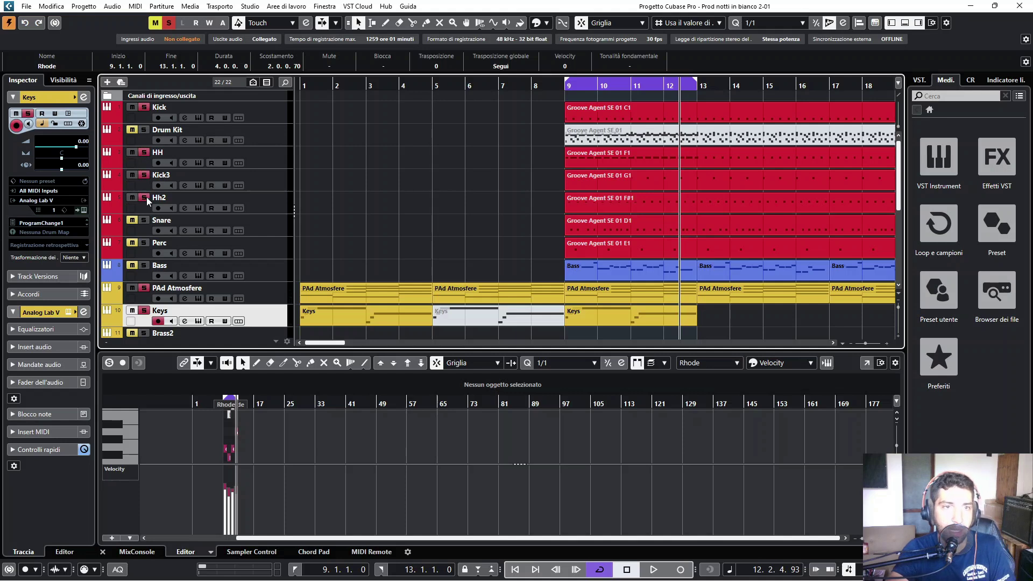
key("space")
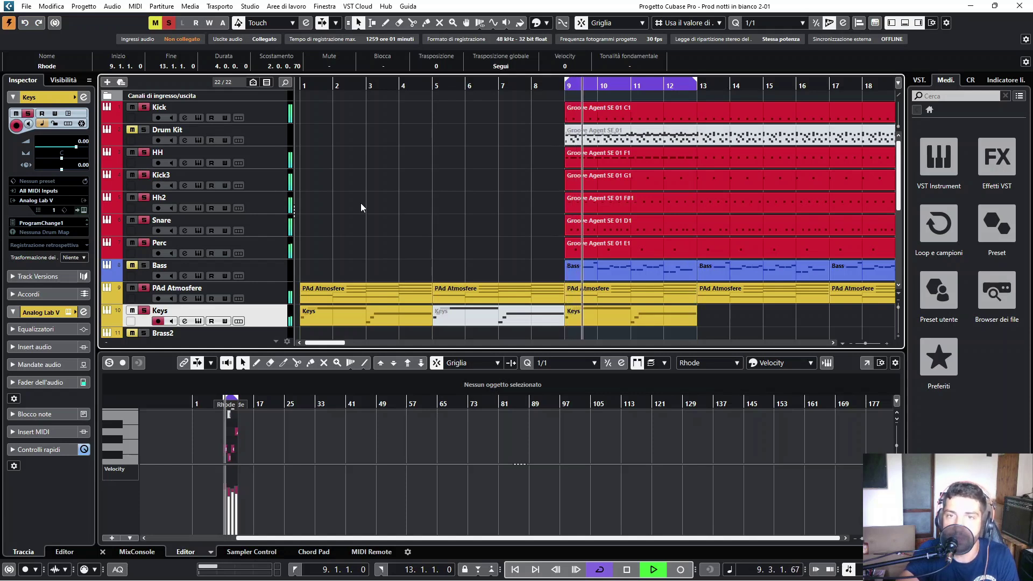
key("space")
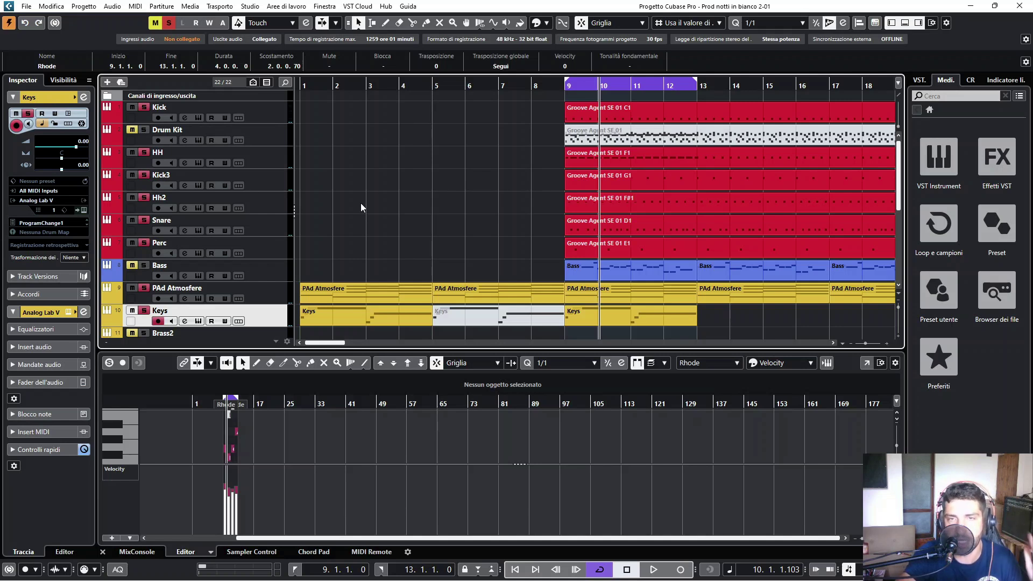
Play the loop, clear the solos, solo only the HH track and open its bar 9 part in a separate Key Editor window
key("space")
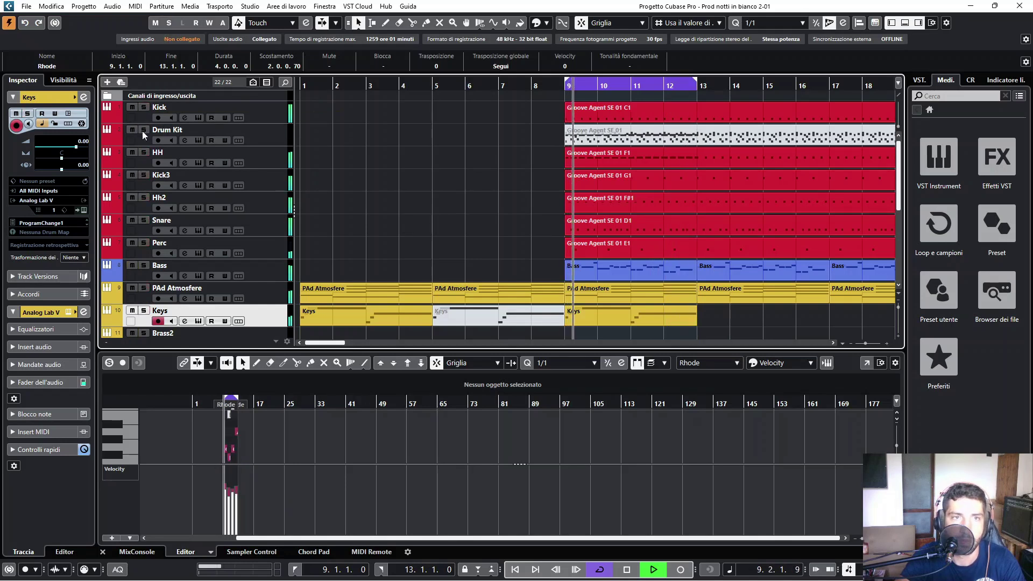
left_click(144, 152, "ctrl")
left_click(604, 161)
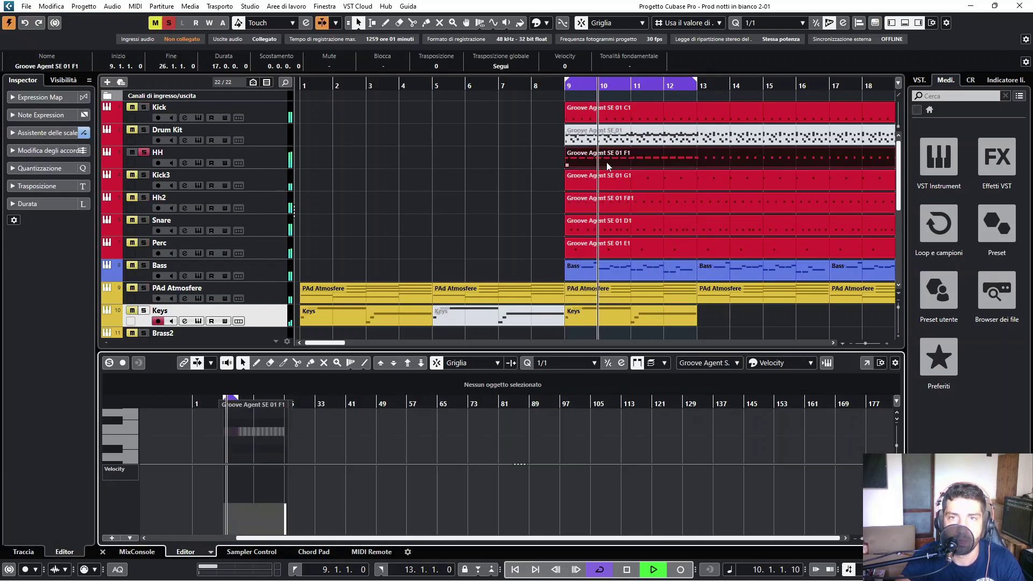
key("Return")
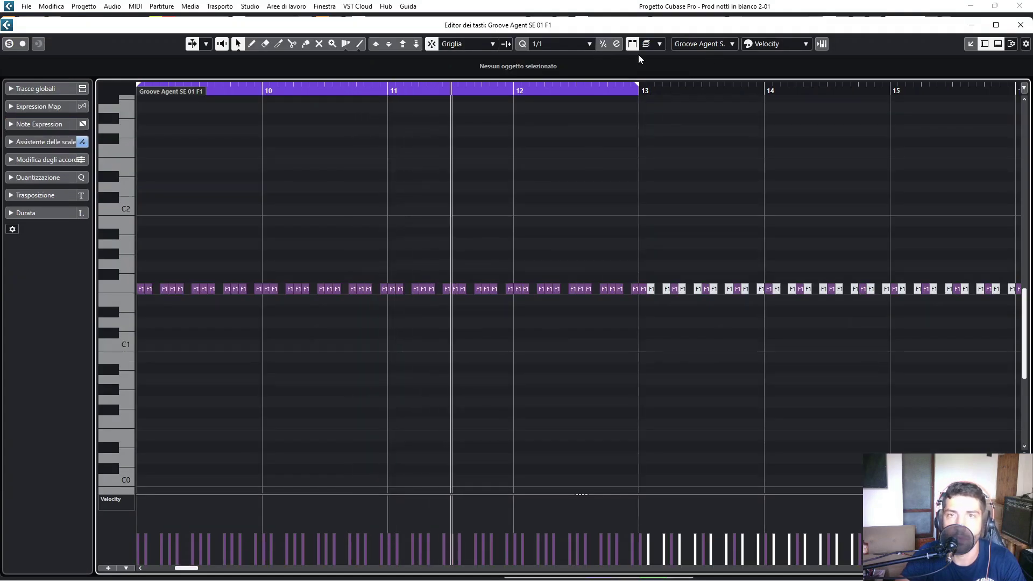
Set the quantize value to 1/16, examine the HH part's note pattern during playback and return to the project
left_click(557, 44)
left_click(566, 117)
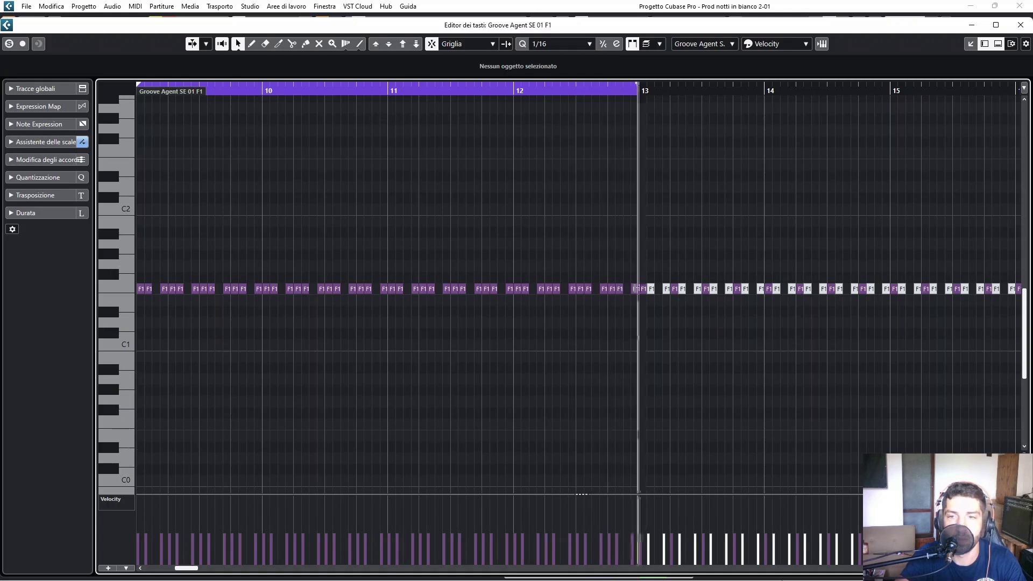
key("h")
key("h")
key("h")
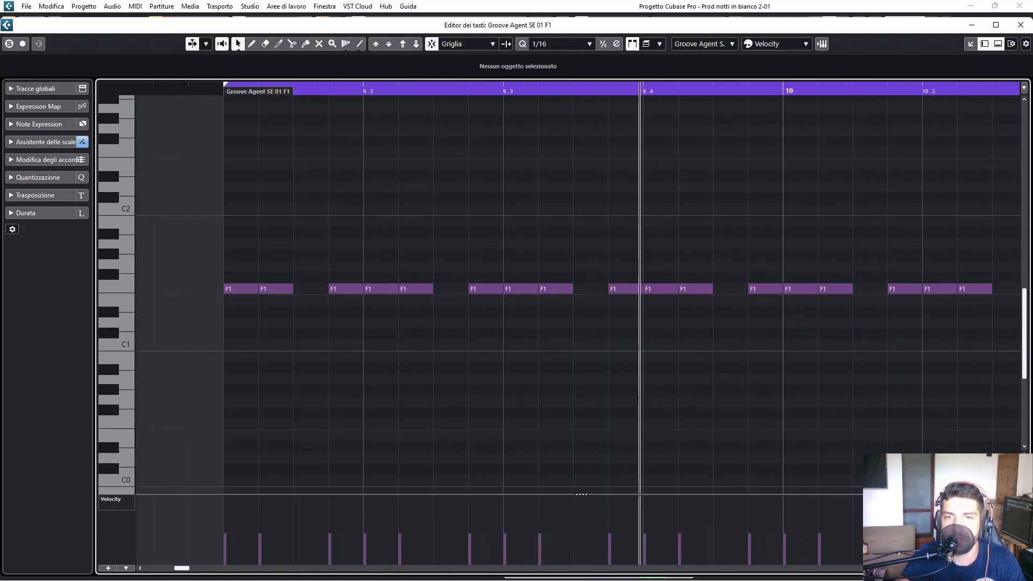
key("g")
key("g")
key("g")
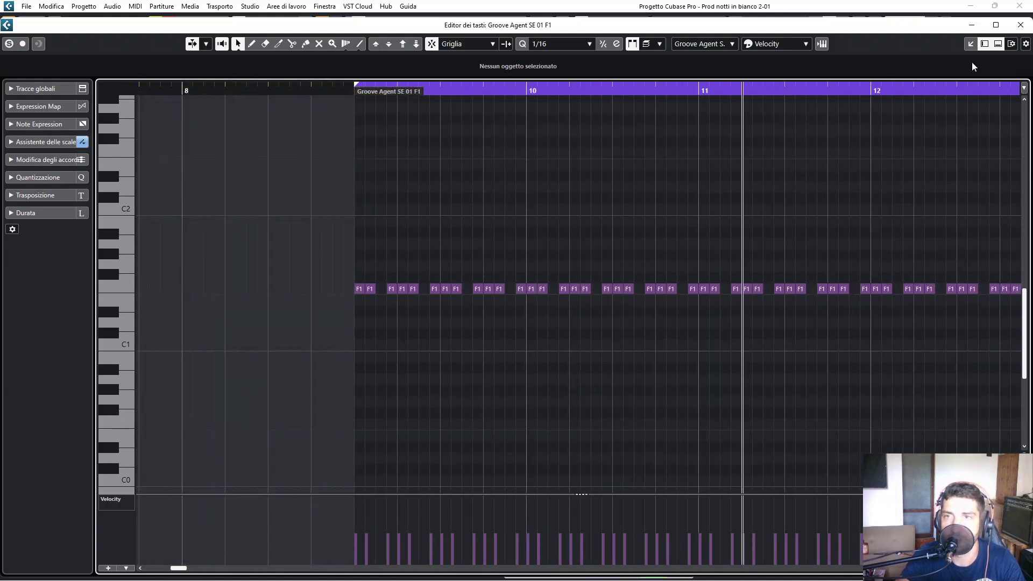
key("Return")
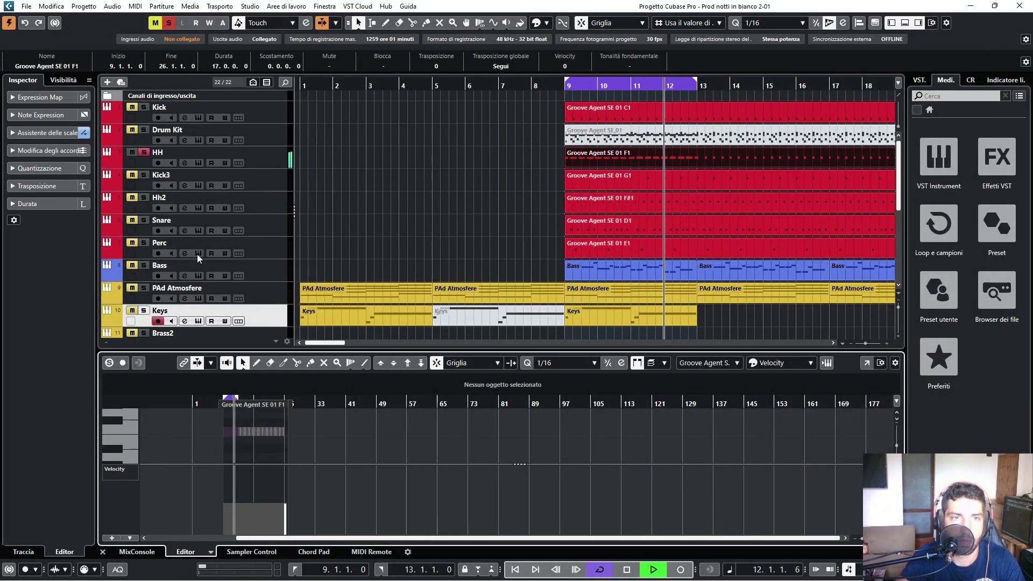
Clear all solos and mute the Rit, Strofa and Dopie audio tracks
left_click(168, 24)
key("space")
scroll(215, 237, "down", 5)
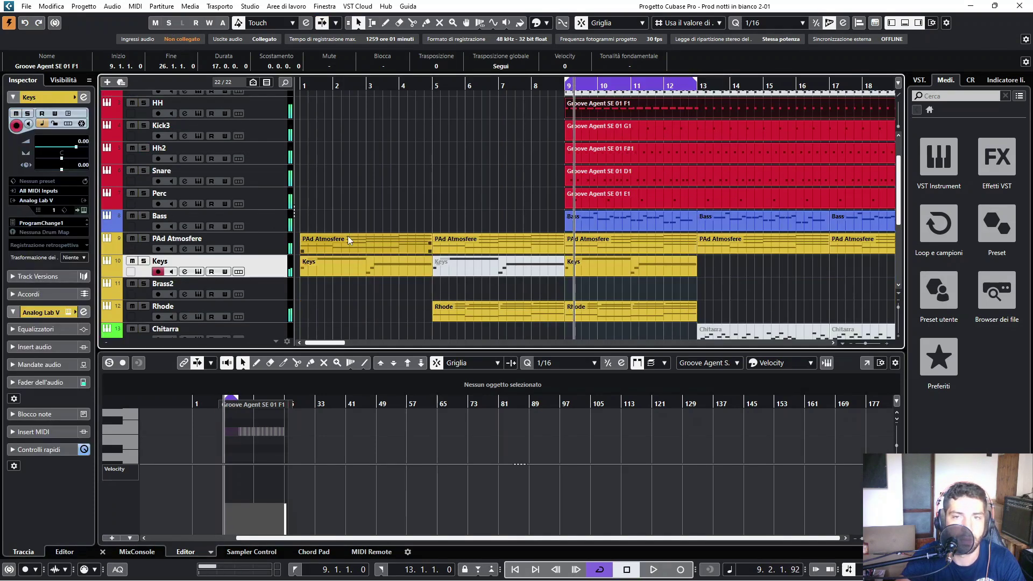
left_click(132, 255)
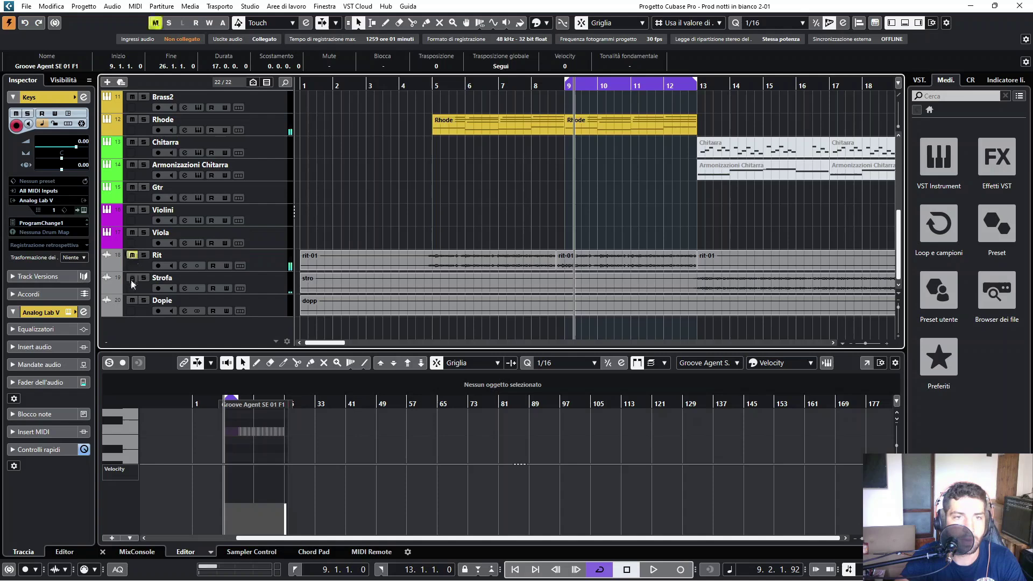
left_click(131, 278)
left_click(132, 301)
Play passages of the loop with the instrument tracks together and look over the arrangement
key("space")
scroll(428, 240, "up", 3)
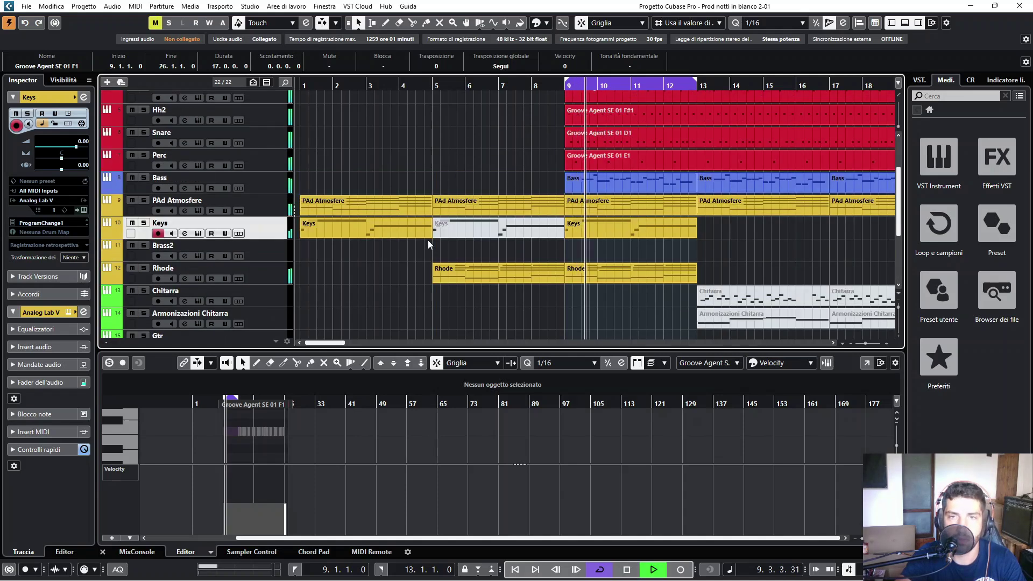
scroll(428, 240, "up", 3)
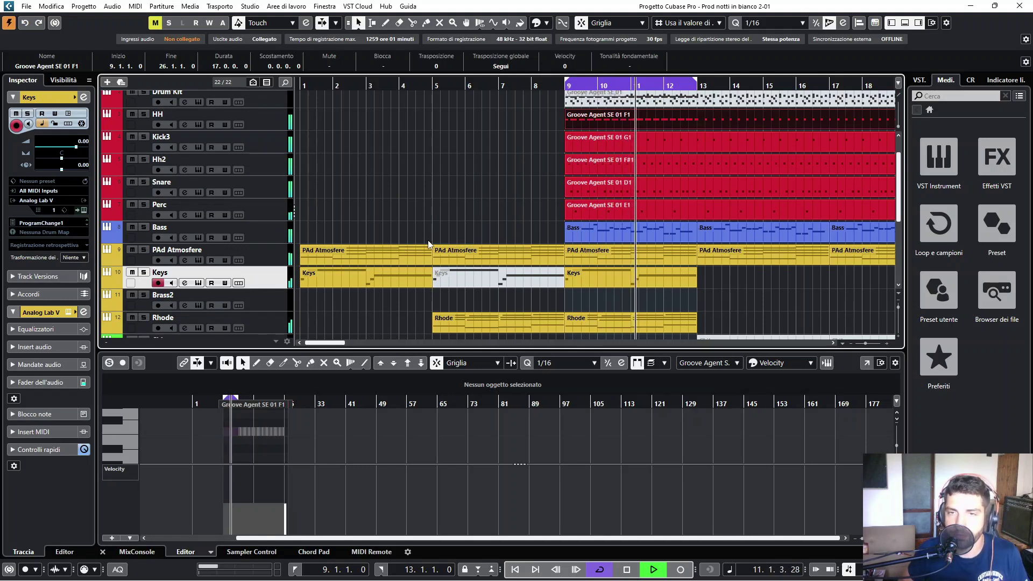
key("space")
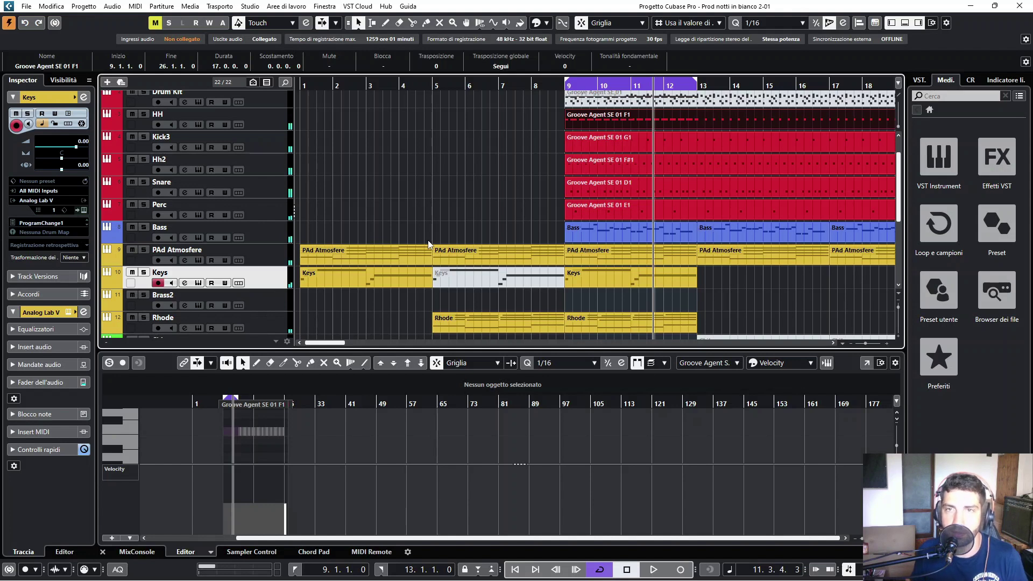
key("space")
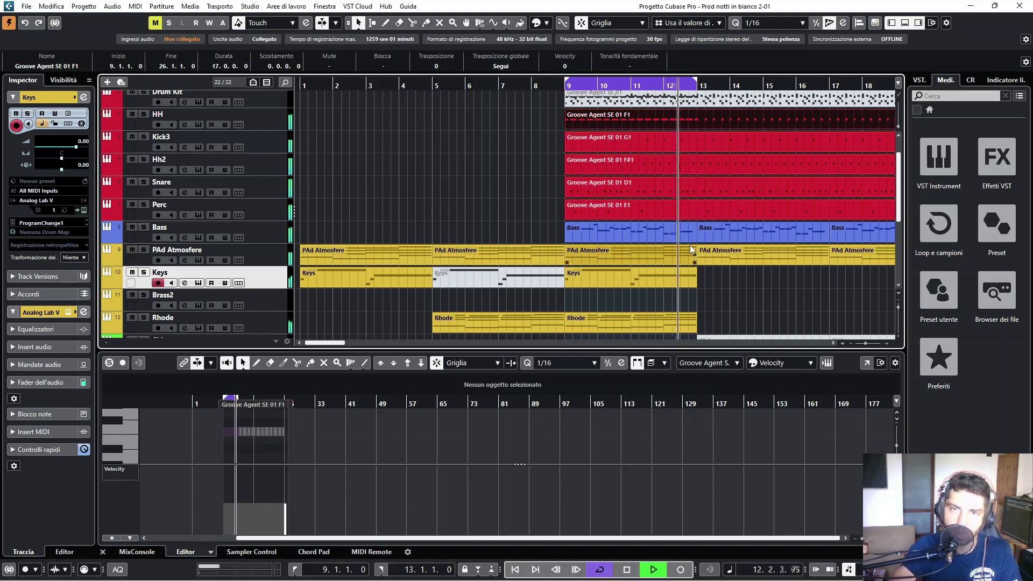
key("space")
Solo the Bass track together with all the drum tracks from Kick to Perc
scroll(165, 215, "down", 2)
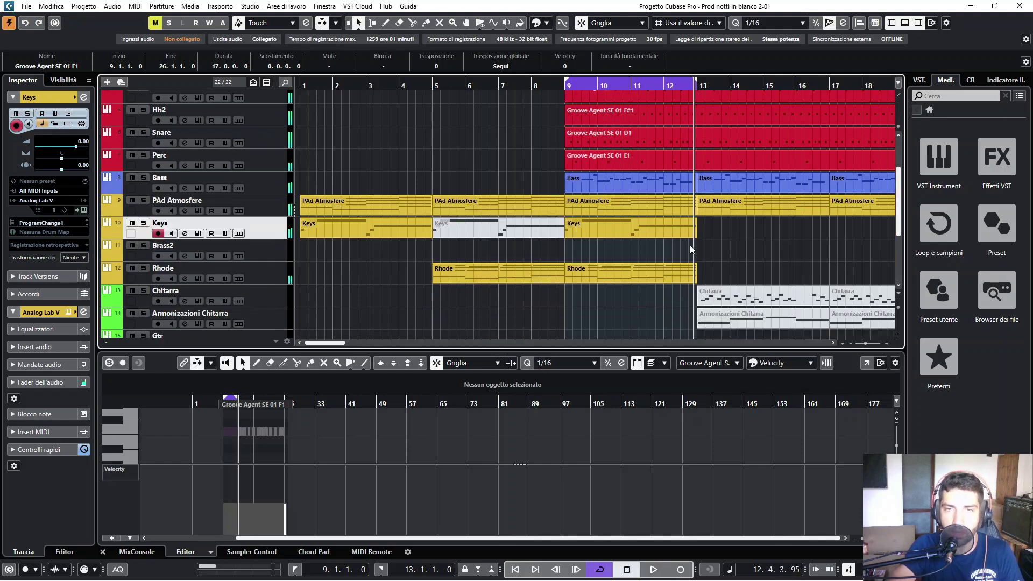
left_click(145, 177)
key("space")
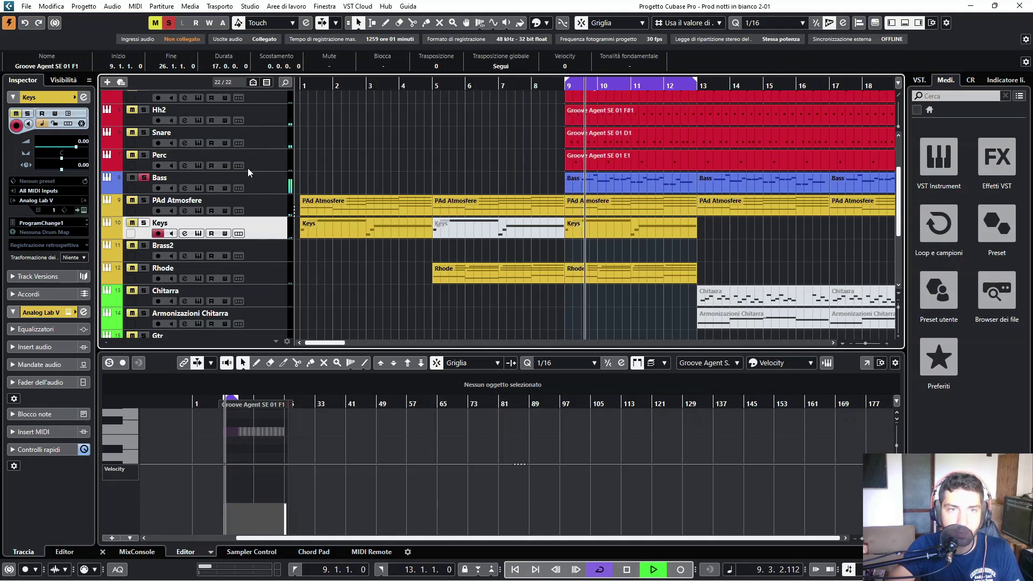
scroll(205, 172, "up", 3)
left_click(144, 107)
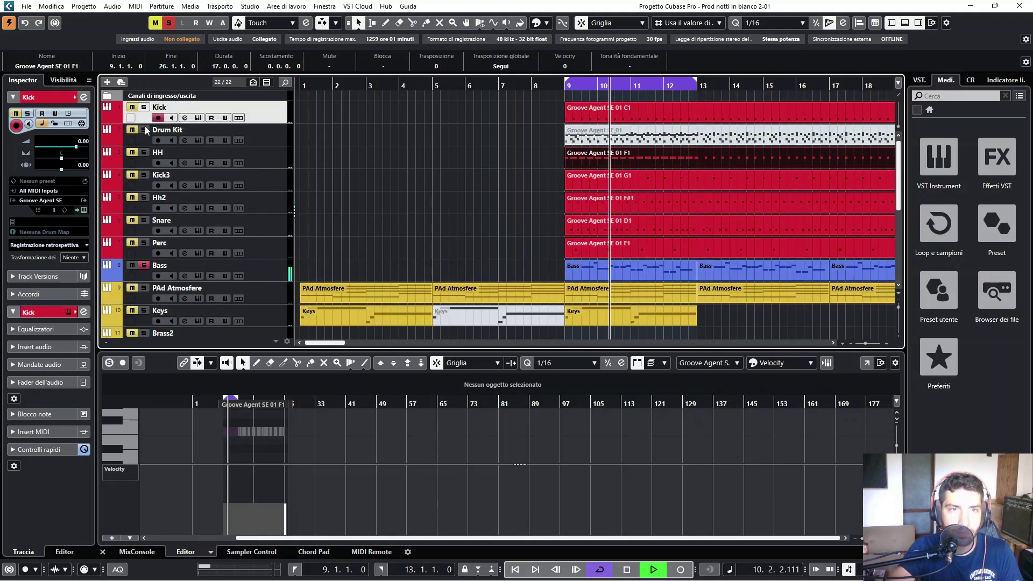
key("space")
left_click(144, 130)
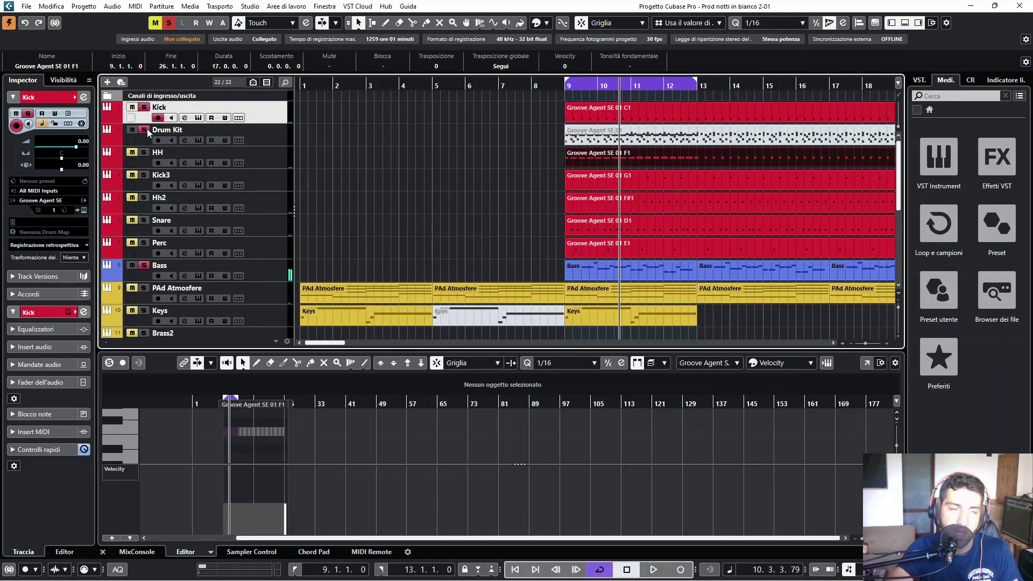
left_click(146, 153)
left_click(146, 198)
left_click(145, 221)
left_click(146, 243)
Play a short passage of the soloed drums and bass and open the bar 9 Bass part in a separate Key Editor window
key("space")
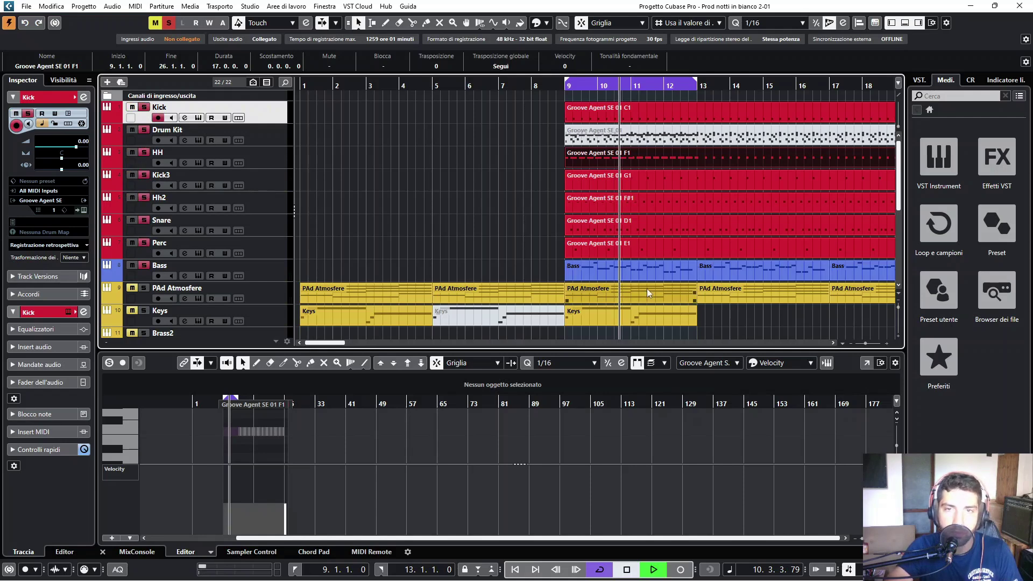
key("space")
left_click(615, 274)
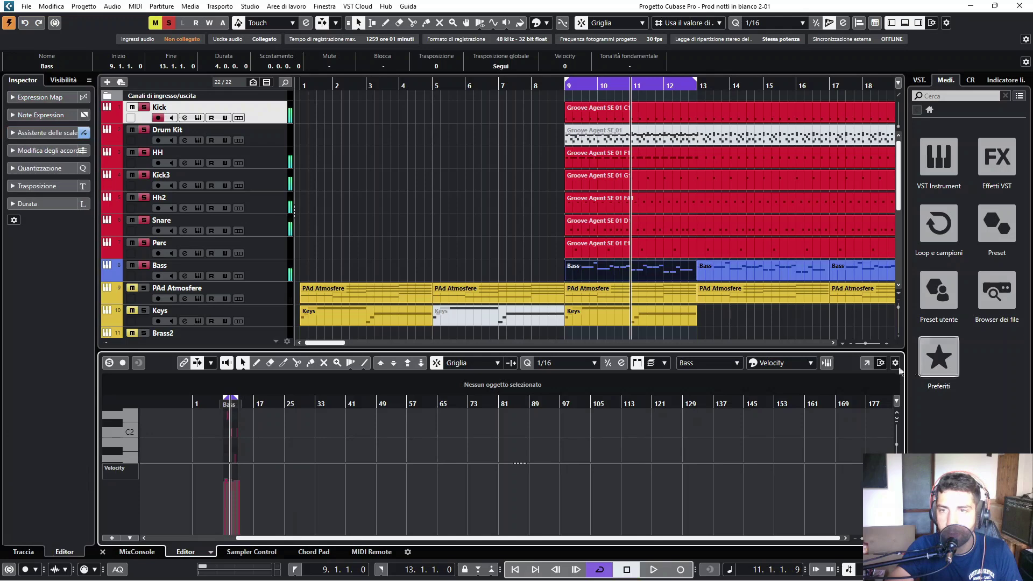
left_click(867, 364)
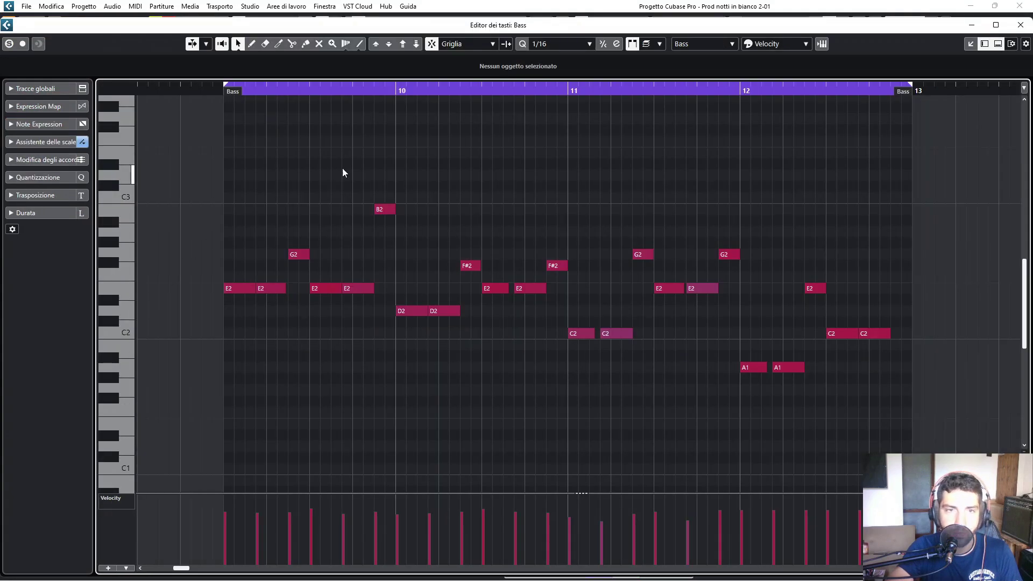
Play the Bass part from bar 9, examine its notes around bar 10 and return to the project's track list
left_click_drag(269, 109, 214, 117)
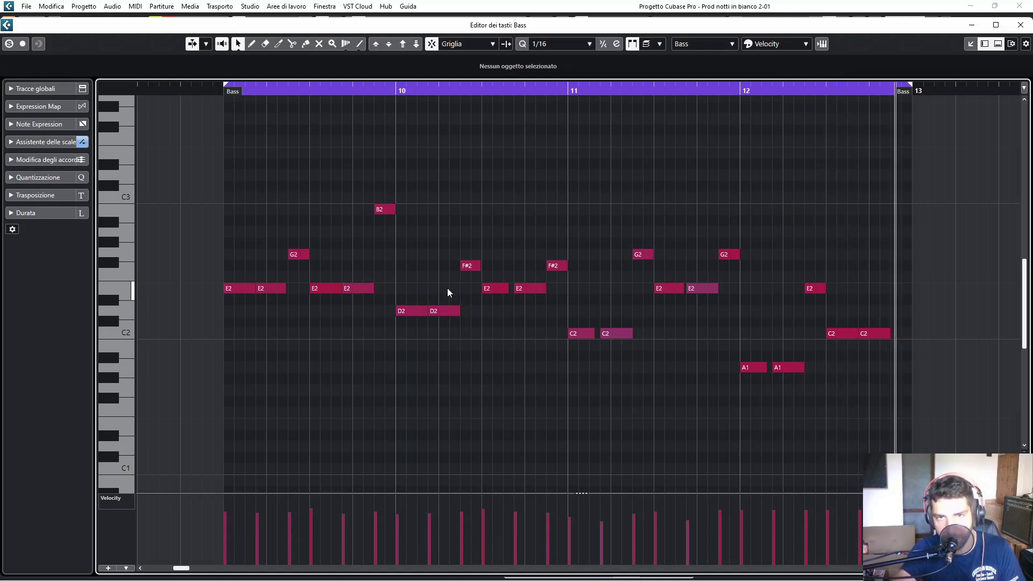
left_click_drag(294, 103, 176, 106)
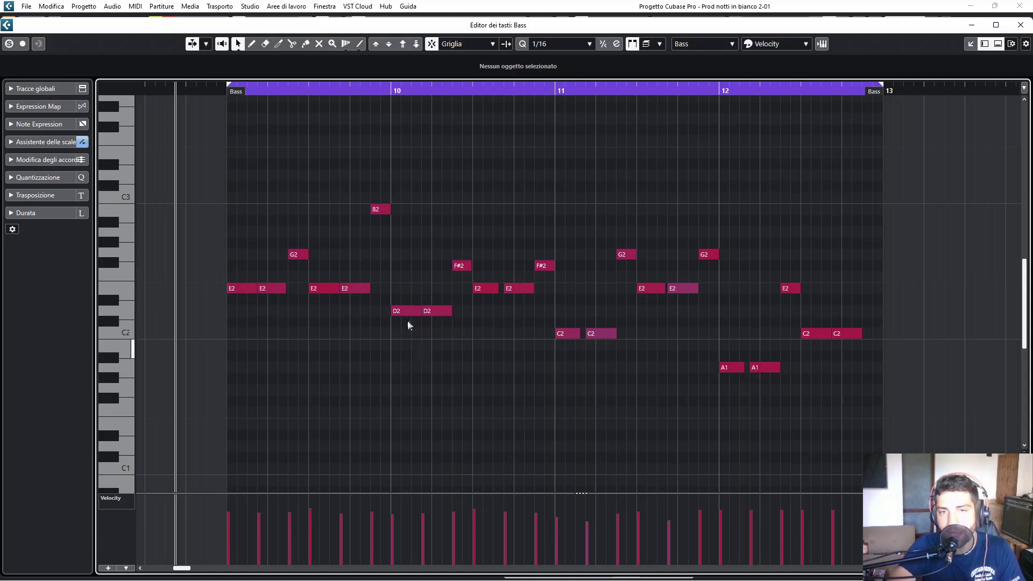
scroll(389, 98, "up", 2)
left_click(389, 98)
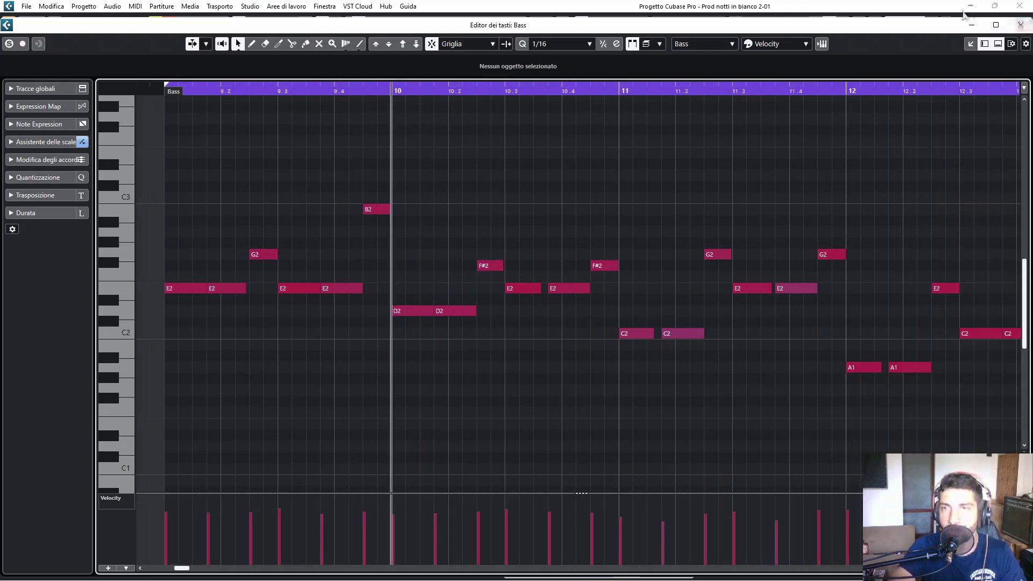
left_click(970, 26)
scroll(683, 260, "down", 5)
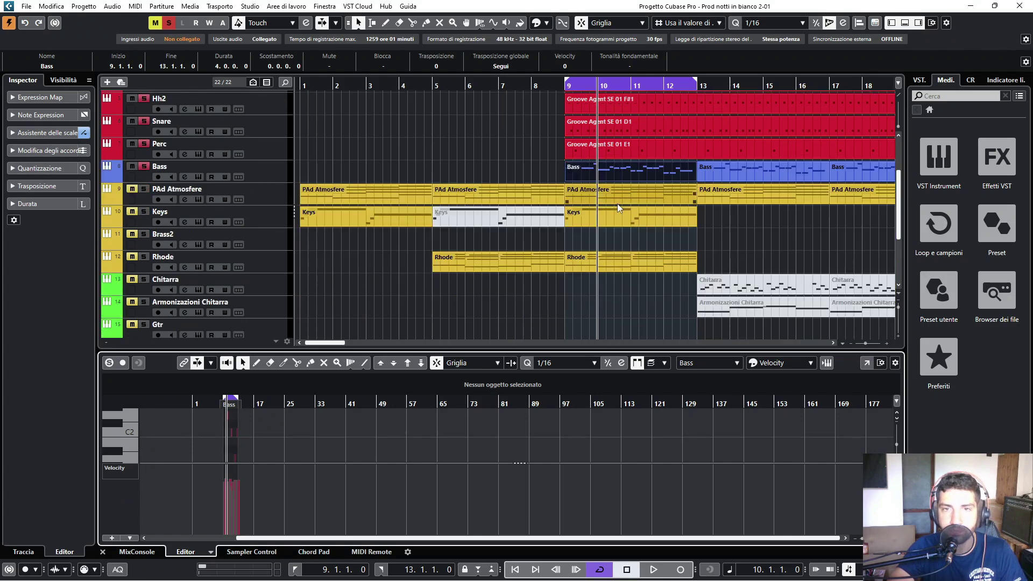
Open the bar 9 Bass and PAd Atmosfere parts together in a separate Key Editor window
left_click(603, 192)
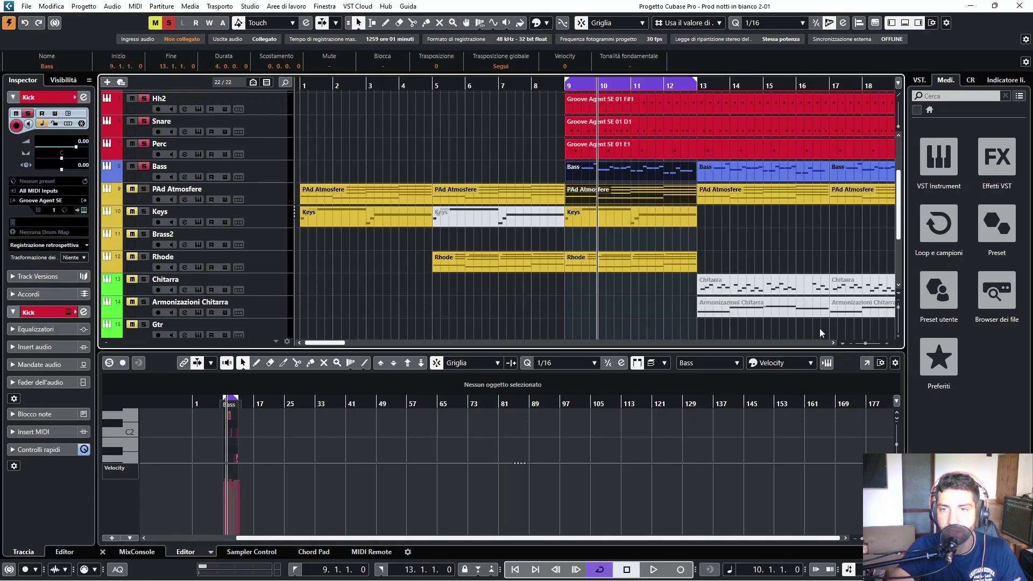
left_click(860, 366)
left_click(866, 362)
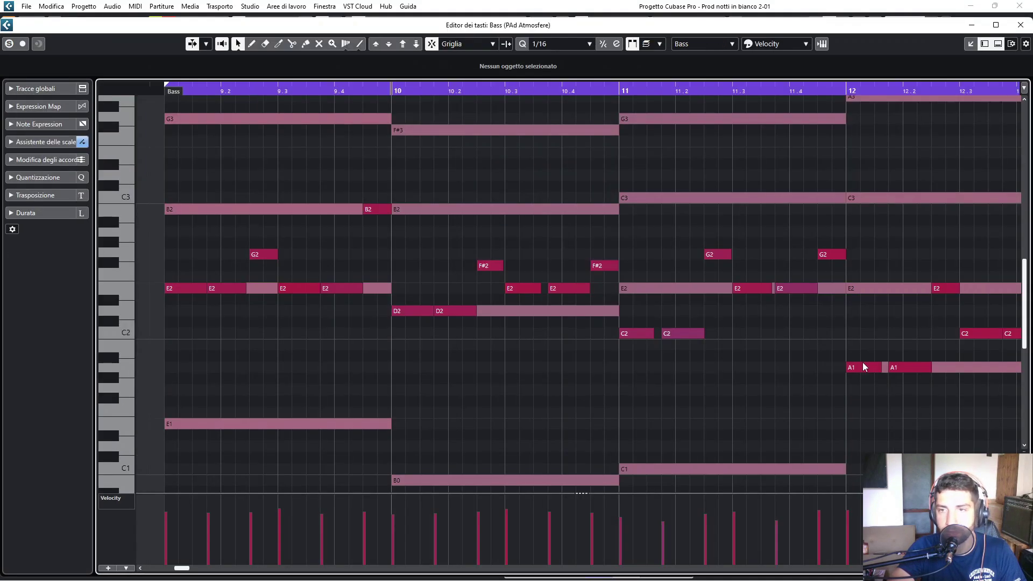
Compare the bass notes with the pad chords across bars 9 to 12, play the passage and return to the project's track list
scroll(518, 317, "down", 3)
scroll(489, 313, "up", 3)
scroll(489, 313, "down", 3)
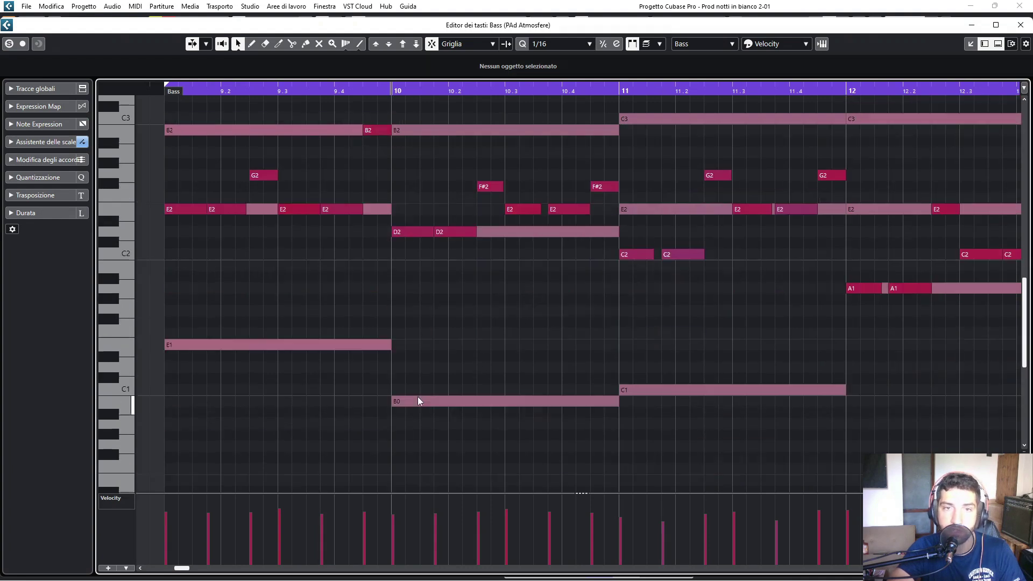
scroll(419, 402, "up", 3)
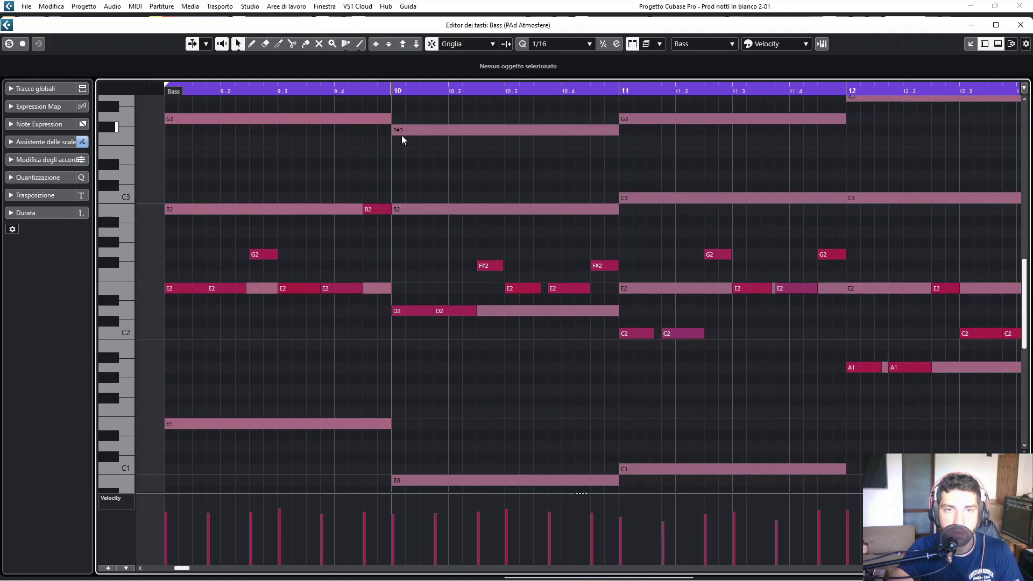
scroll(427, 143, "down", 2)
key("space")
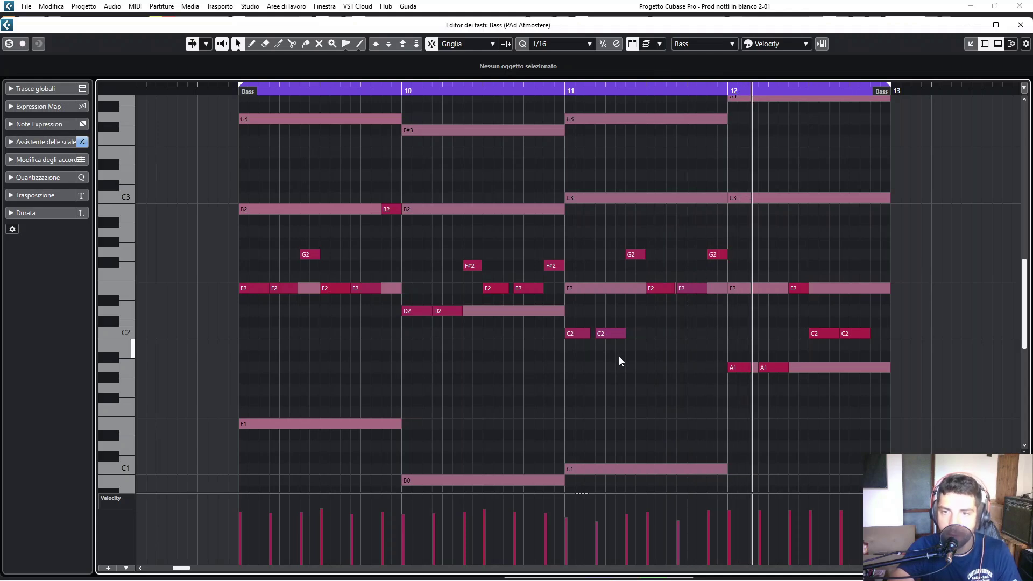
key("space")
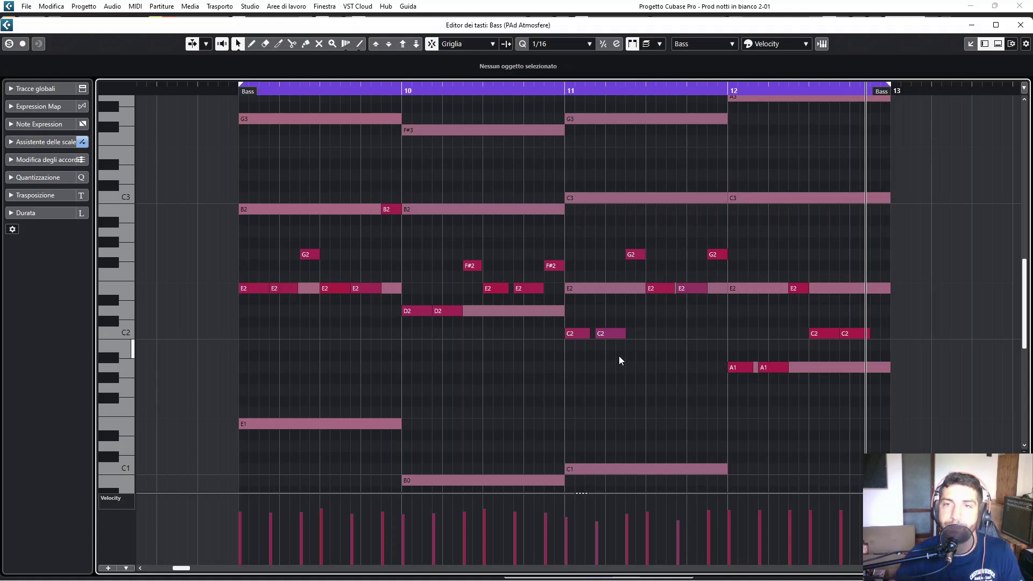
left_click(969, 24)
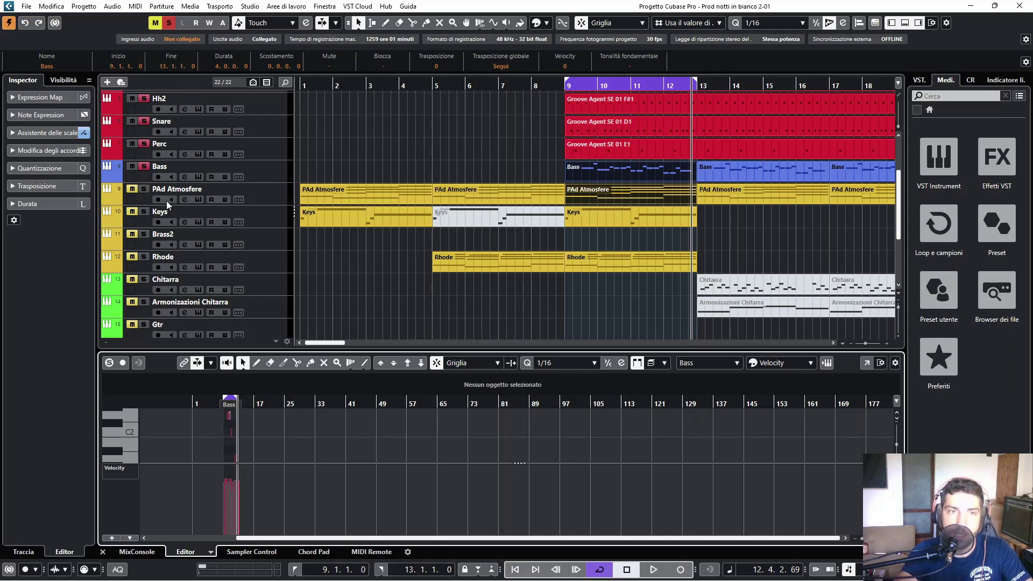
Add the PAd Atmosfere, Keys and Rhode tracks to the soloed drums and bass and play the loop
left_click(146, 191)
left_click(146, 210)
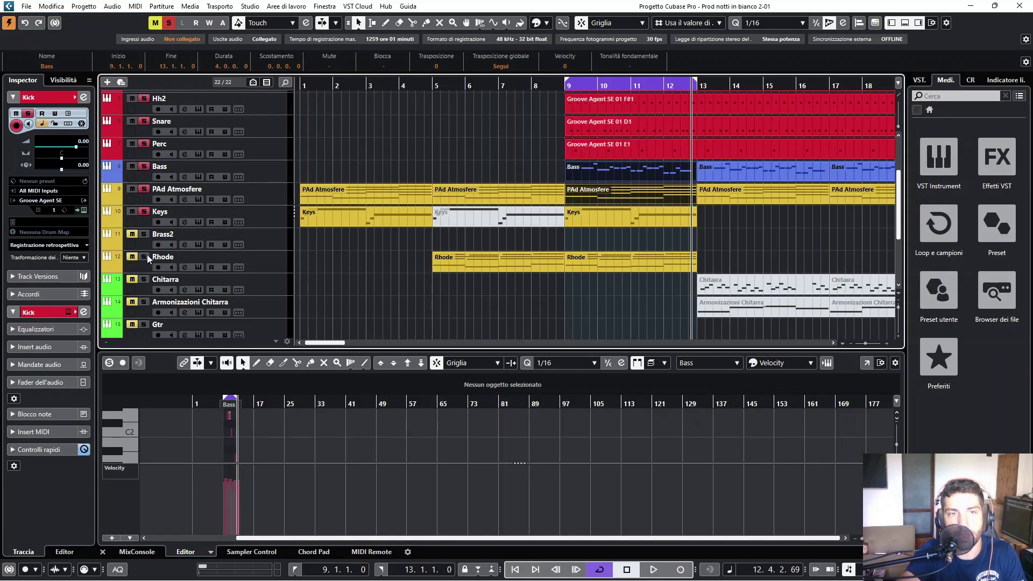
key("space")
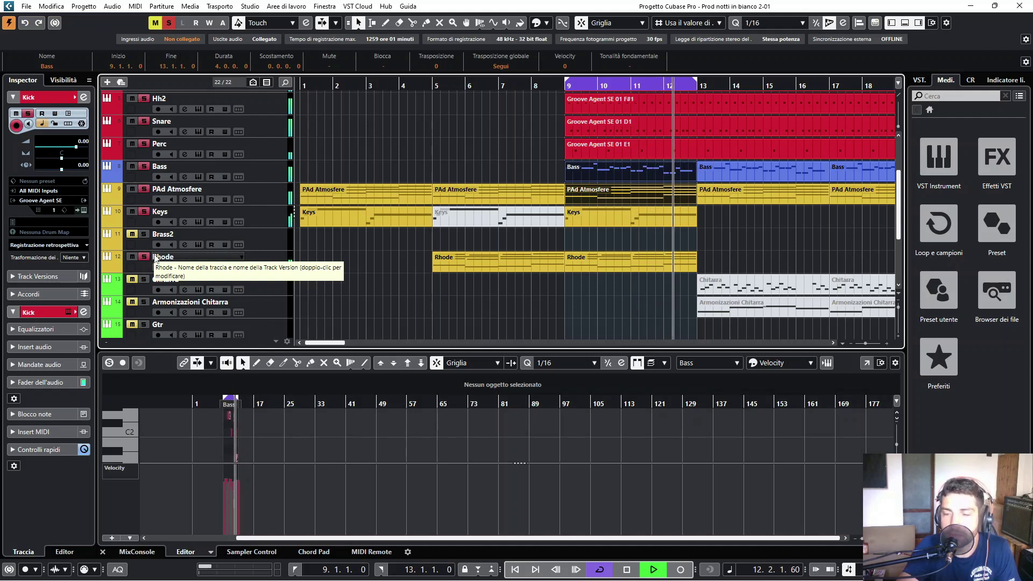
key("space")
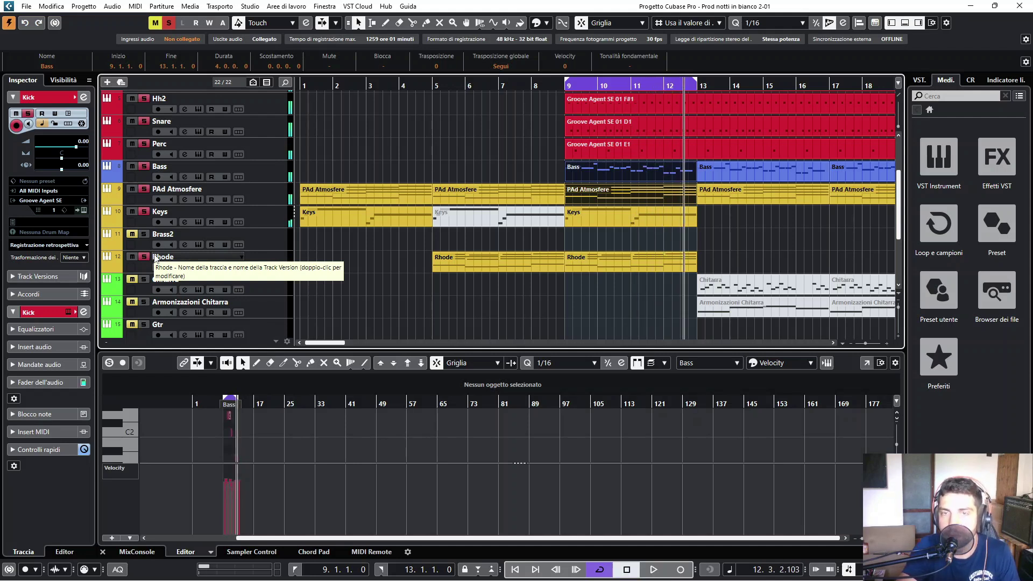
Look over the whole track list from Kick to Dopie around bars 9 to 13
scroll(609, 253, "up", 3)
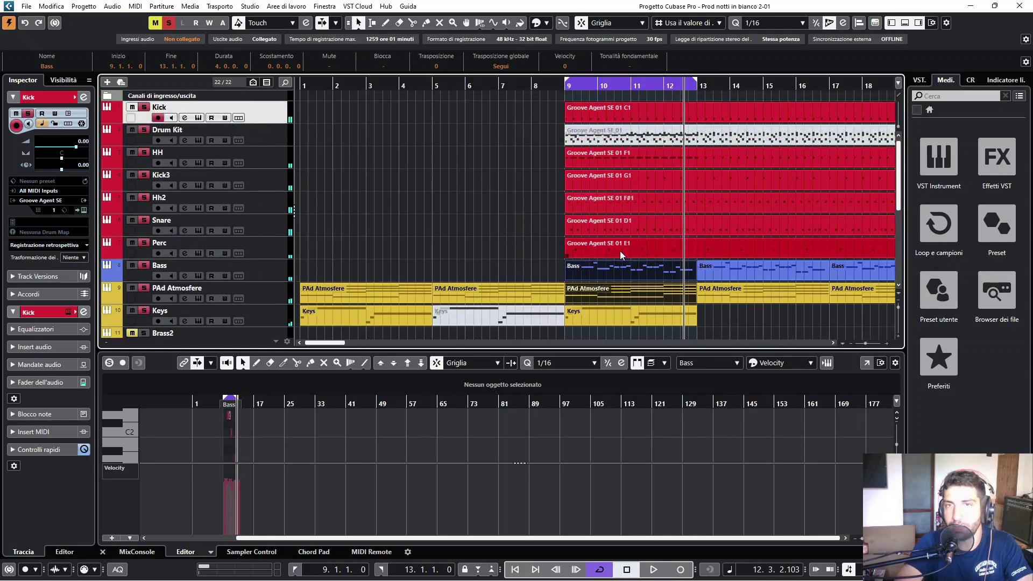
scroll(644, 233, "down", 3)
scroll(646, 236, "down", 3)
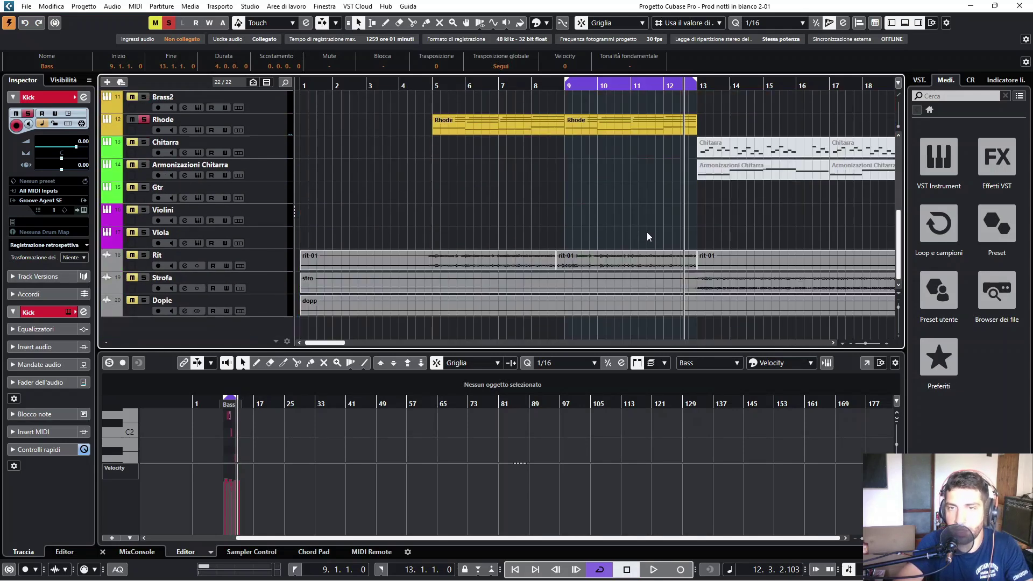
scroll(638, 236, "up", 6)
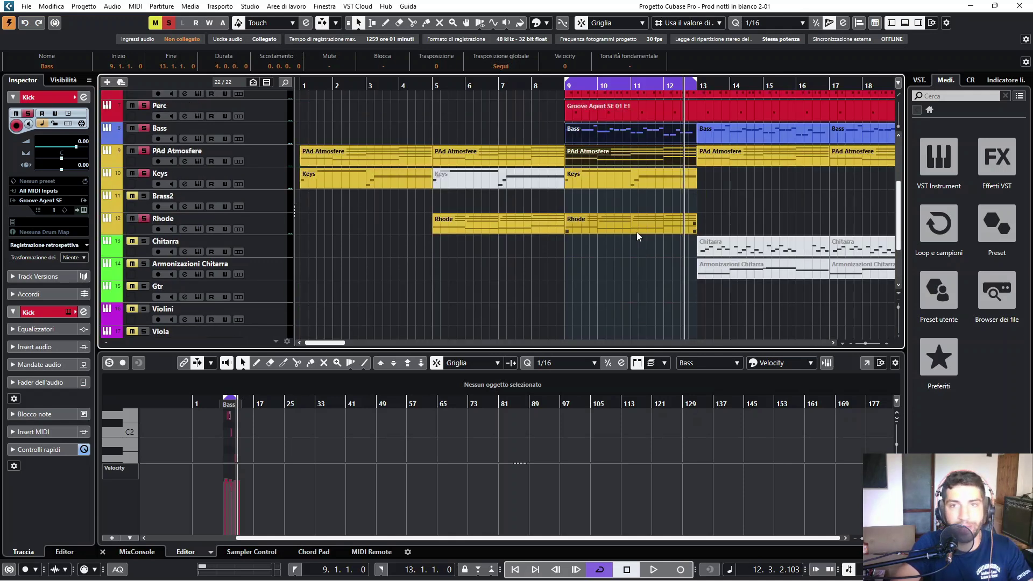
scroll(597, 231, "down", 5)
scroll(606, 220, "up", 3)
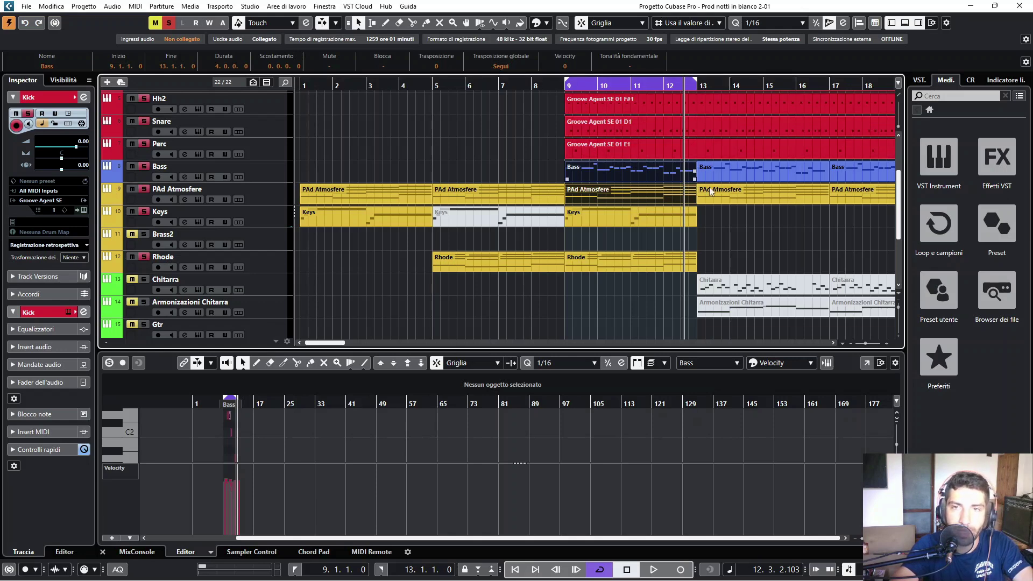
scroll(625, 242, "down", 4)
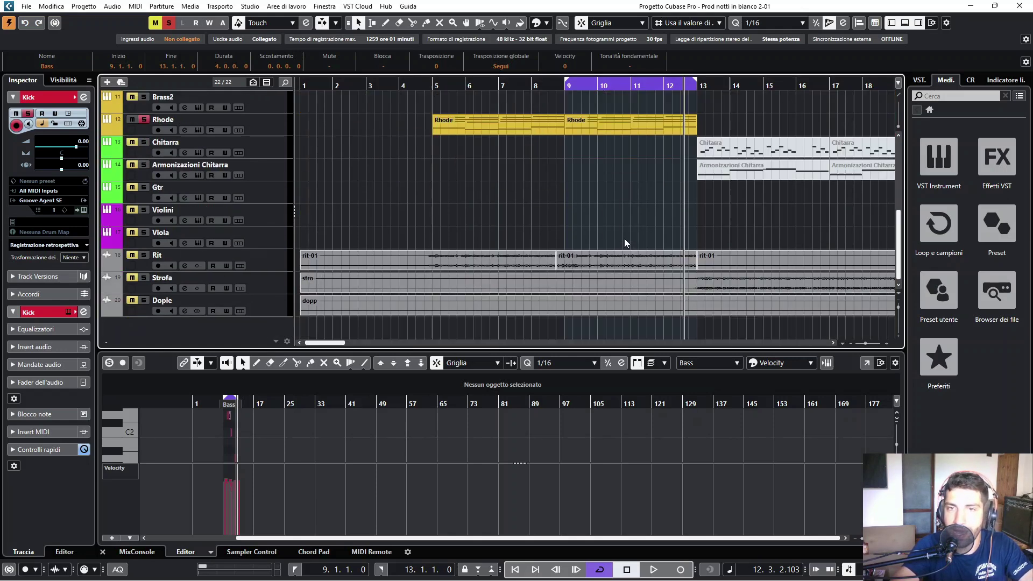
scroll(632, 236, "up", 5)
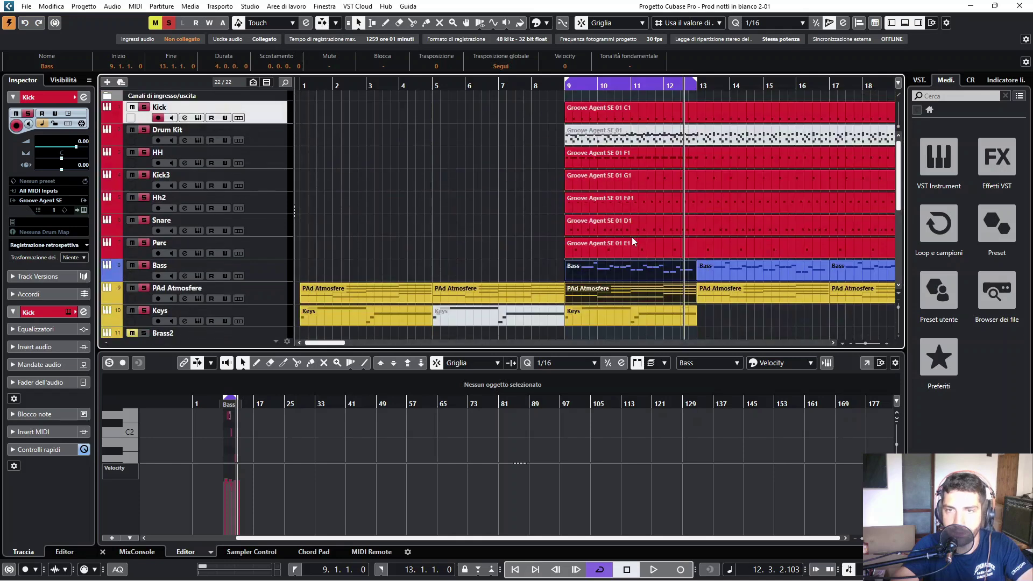
Set the loop to bars 13 to 17 and play the soloed drums, bass and pad through it
left_click_drag(634, 86, 767, 105)
key("space")
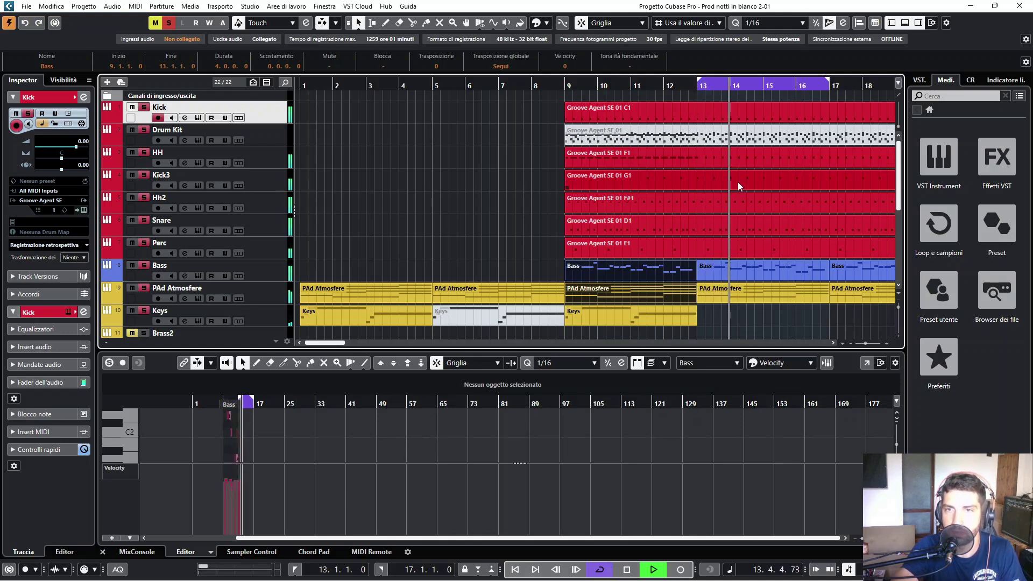
scroll(734, 186, "down", 3)
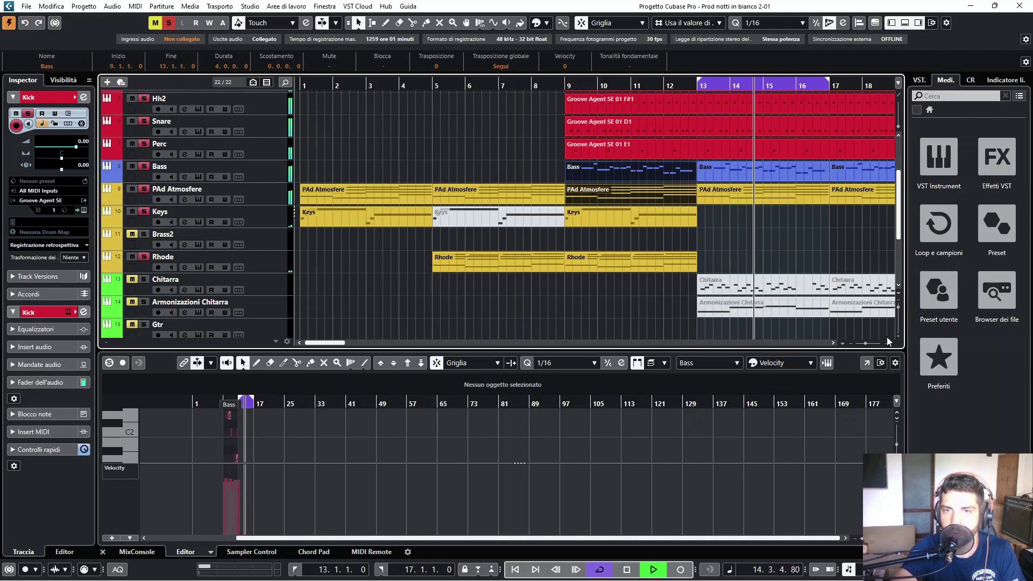
left_click_drag(865, 343, 863, 345)
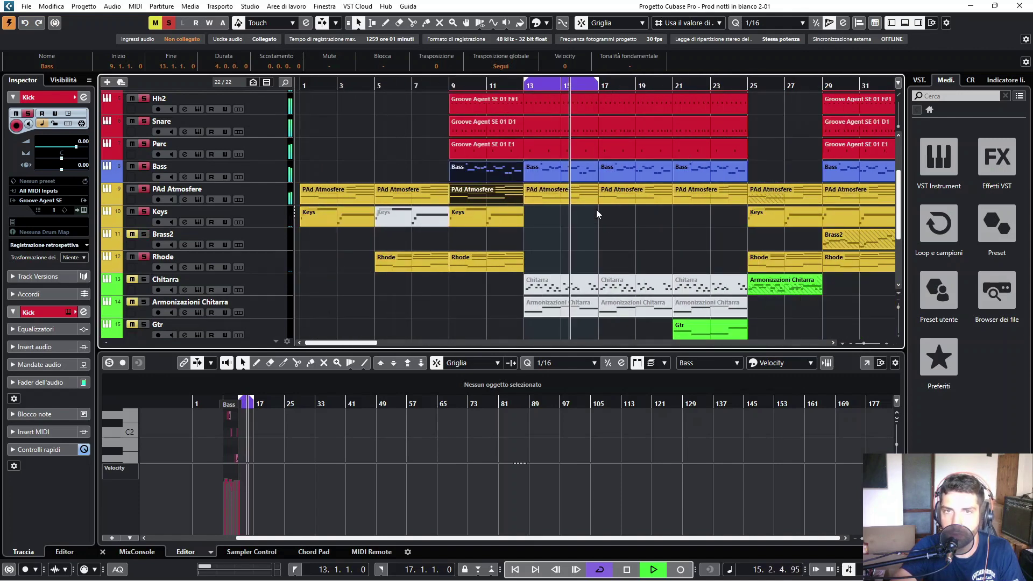
scroll(596, 210, "up", 4)
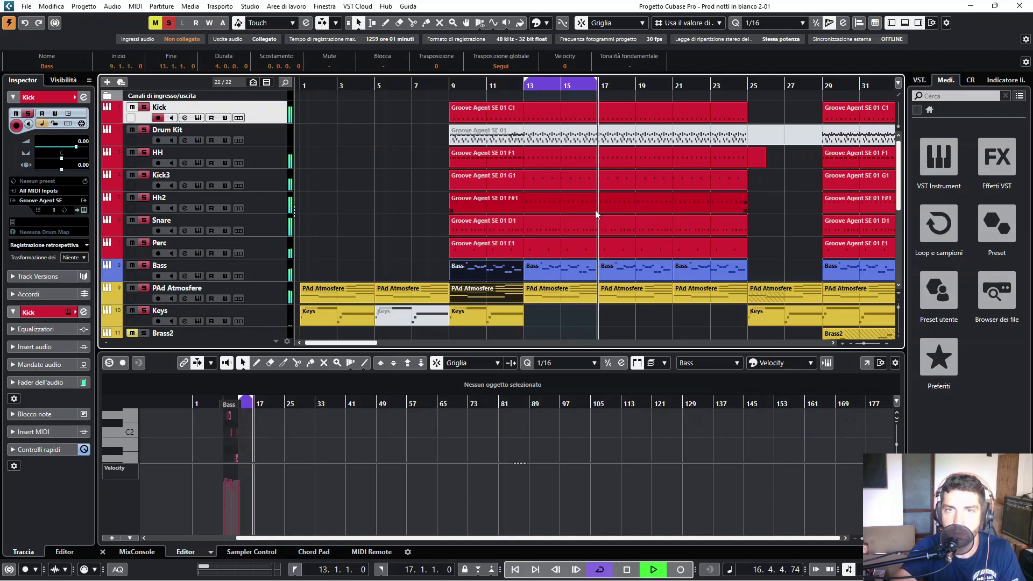
key("space")
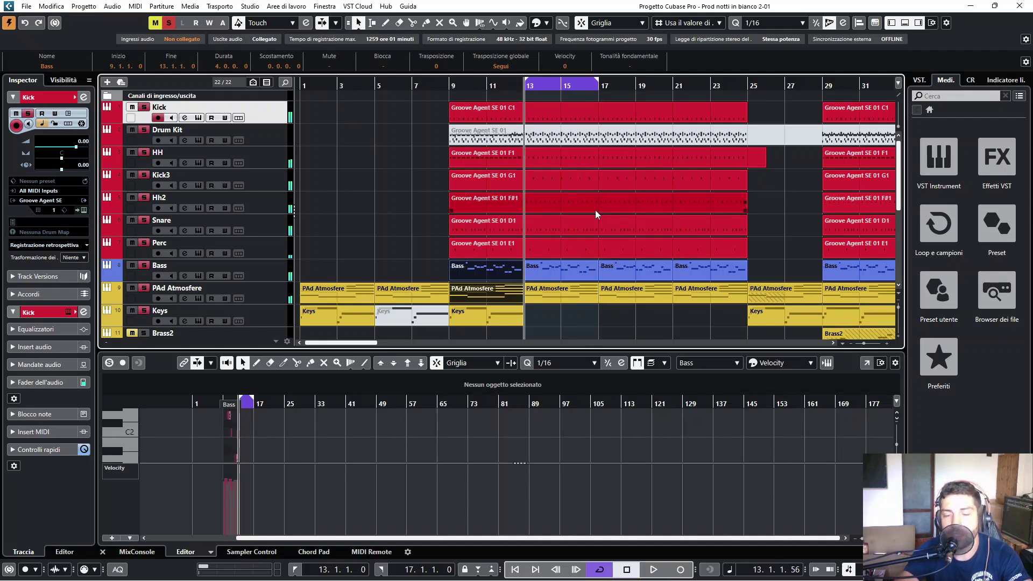
Play the transition from the bar 9 section into the looped bars 13 to 17
scroll(595, 210, "down", 4)
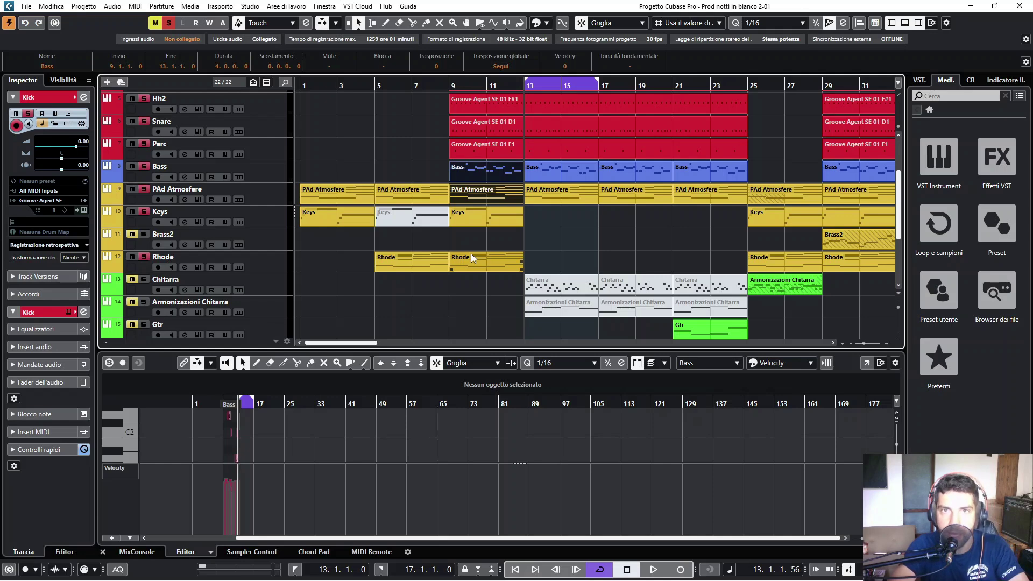
scroll(556, 221, "up", 4)
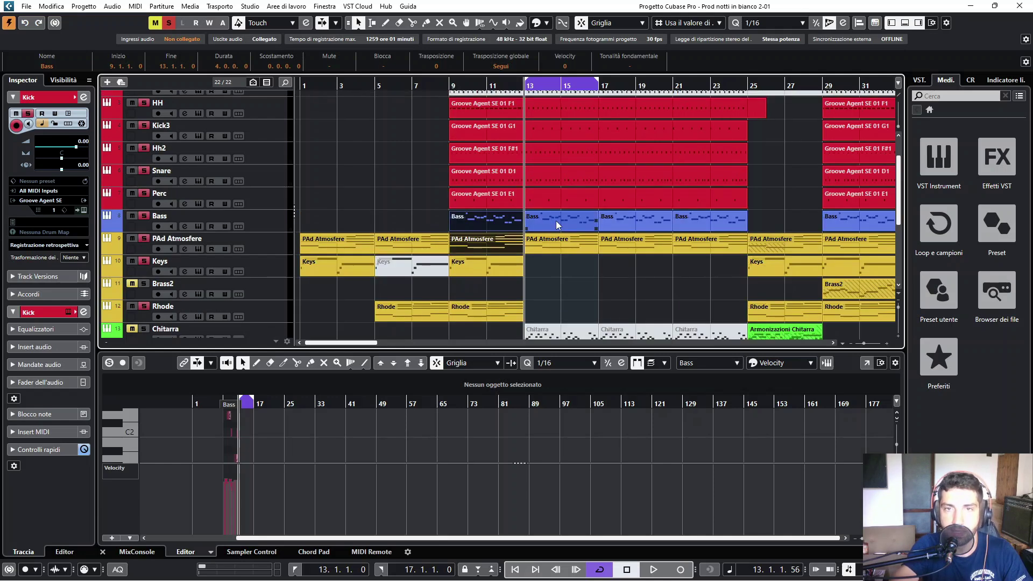
mouse_move(543, 85)
left_mouse_down()
mouse_move(545, 105)
mouse_move(538, 93)
left_mouse_up()
left_click(383, 86)
key("space")
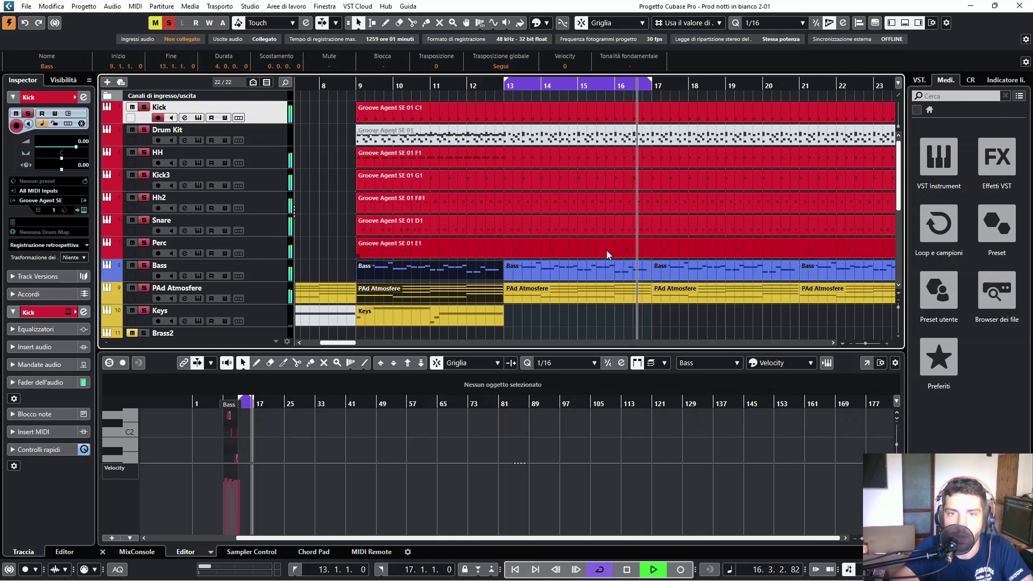
key("space")
Deactivate solo on all tracks and look over the arrangement from bar 13 through the sections after it
scroll(606, 251, "down", 4)
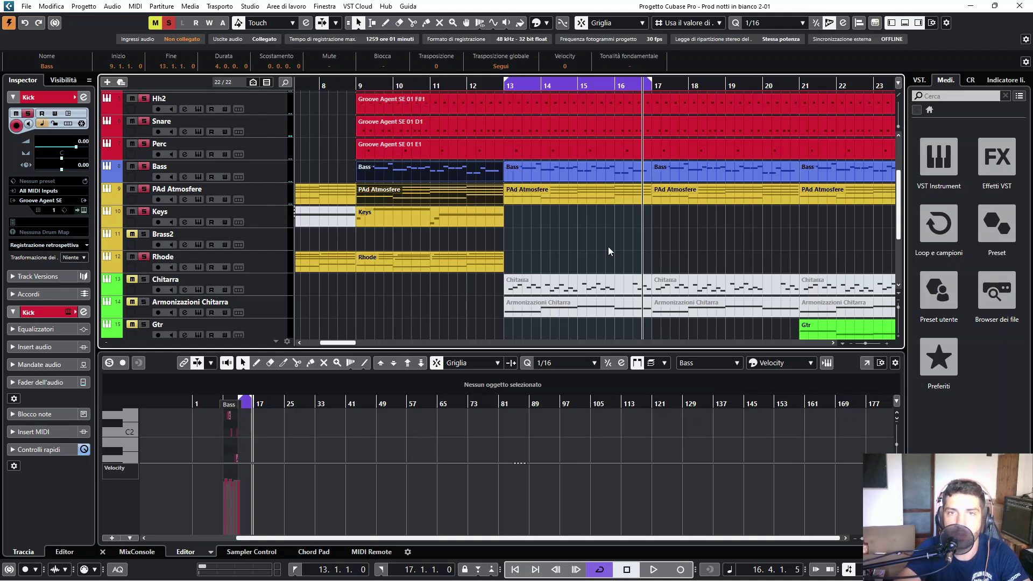
left_click(172, 23)
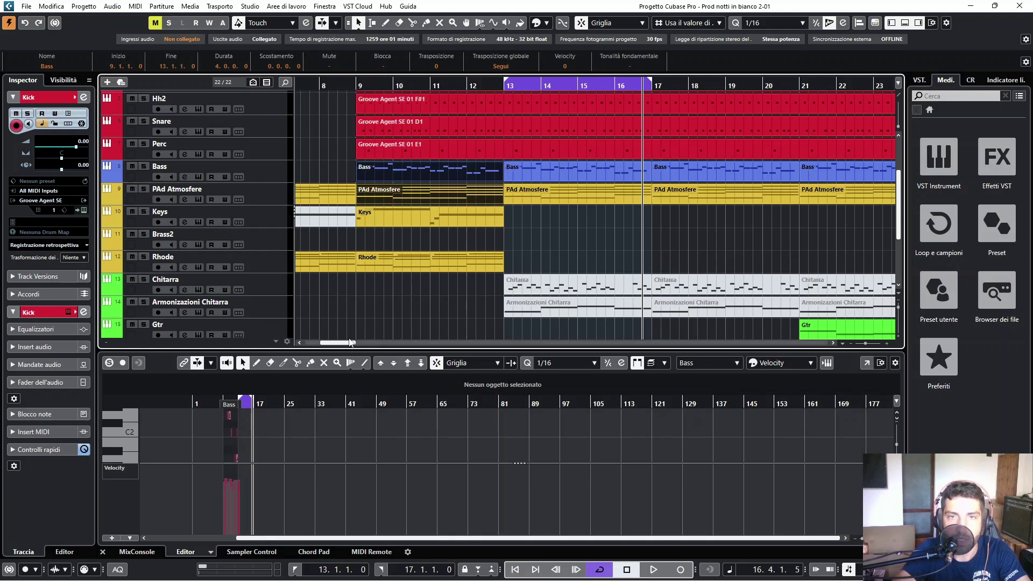
scroll(615, 99, "down", 3)
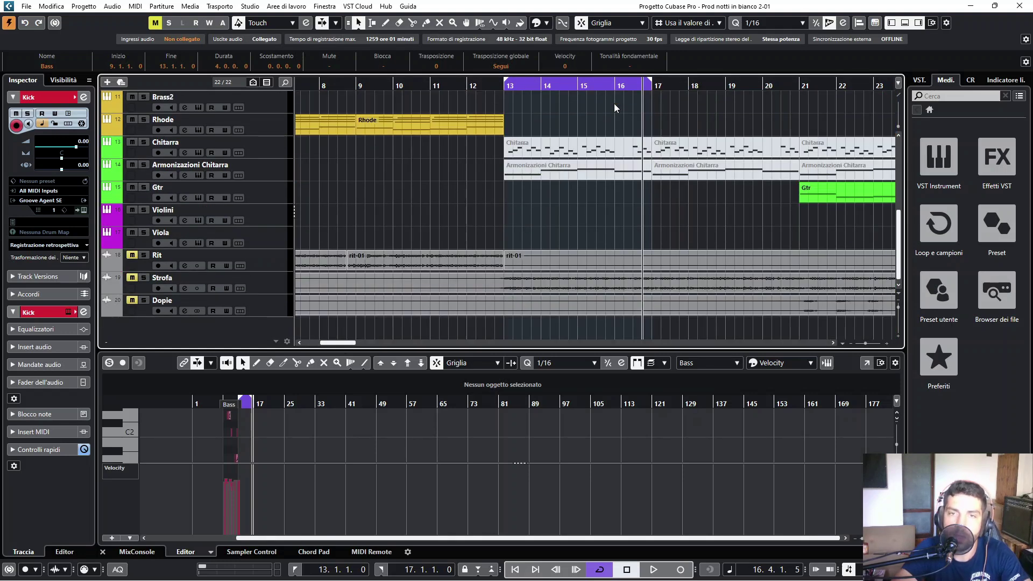
scroll(614, 104, "up", 5)
scroll(592, 124, "down", 3)
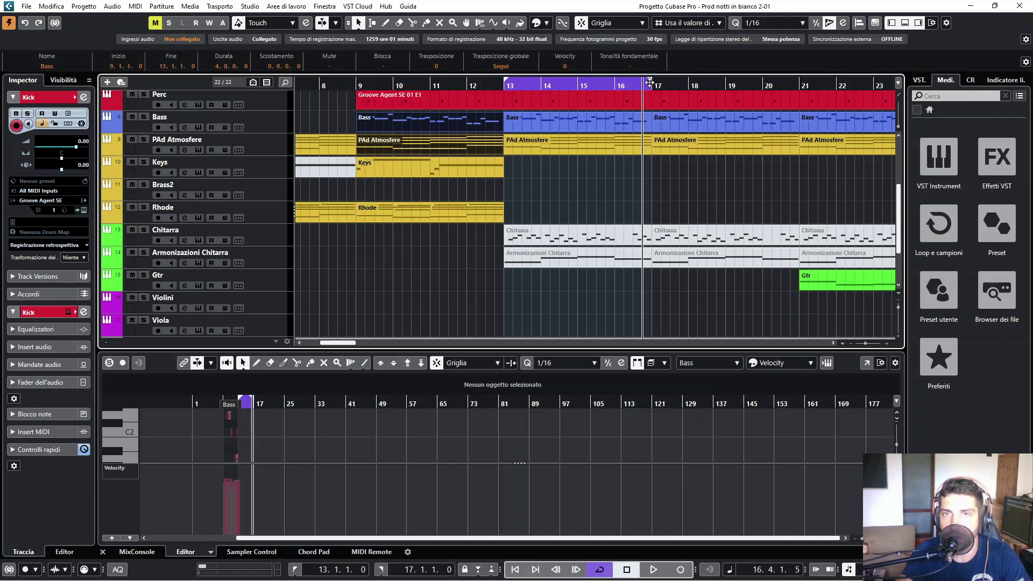
mouse_move(648, 84)
left_mouse_down()
mouse_move(687, 94)
mouse_move(628, 84)
left_mouse_up()
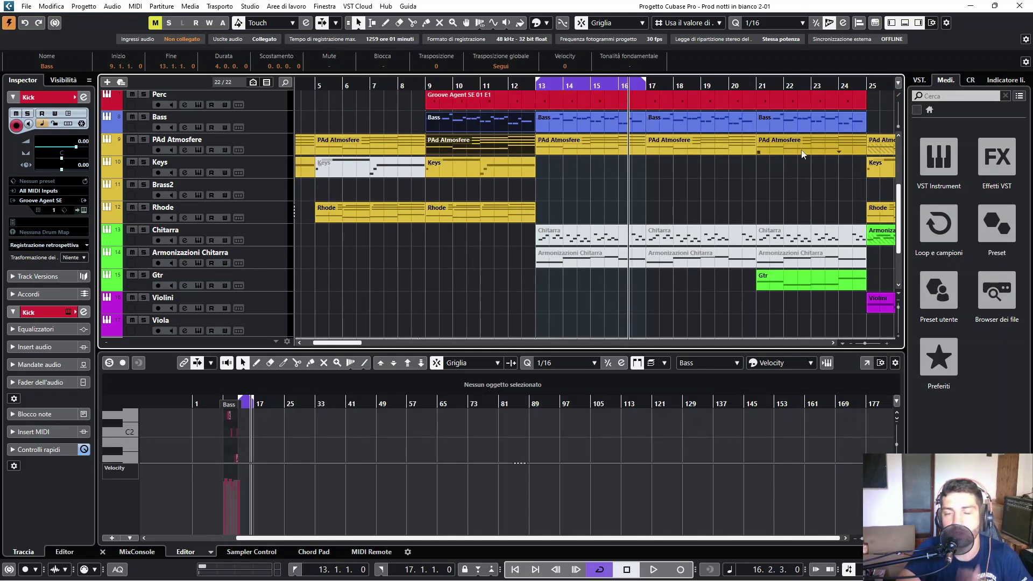
left_click_drag(659, 89, 696, 108)
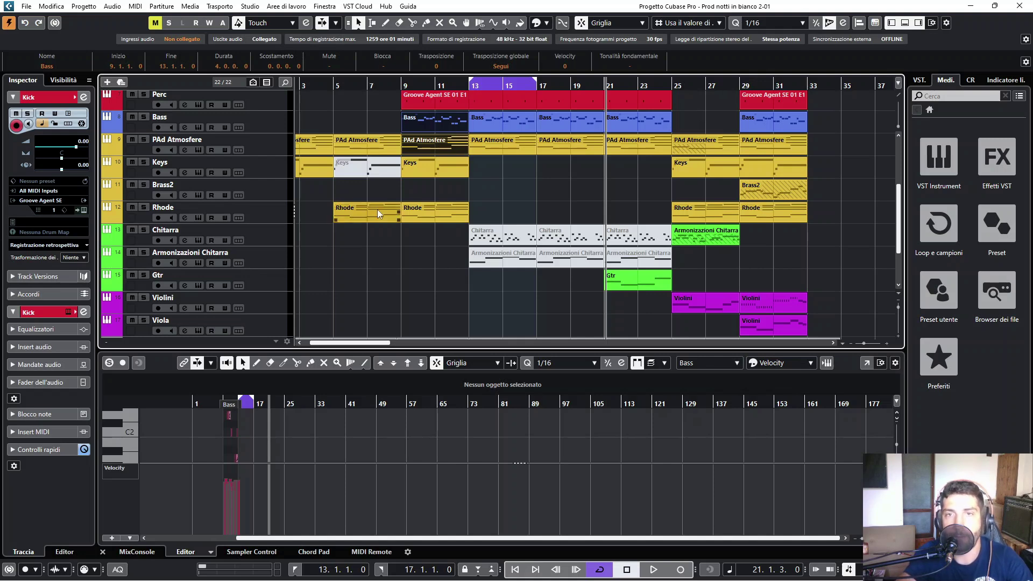
Unmute the Rit, Strofa and Dopie audio tracks
scroll(485, 198, "down", 4)
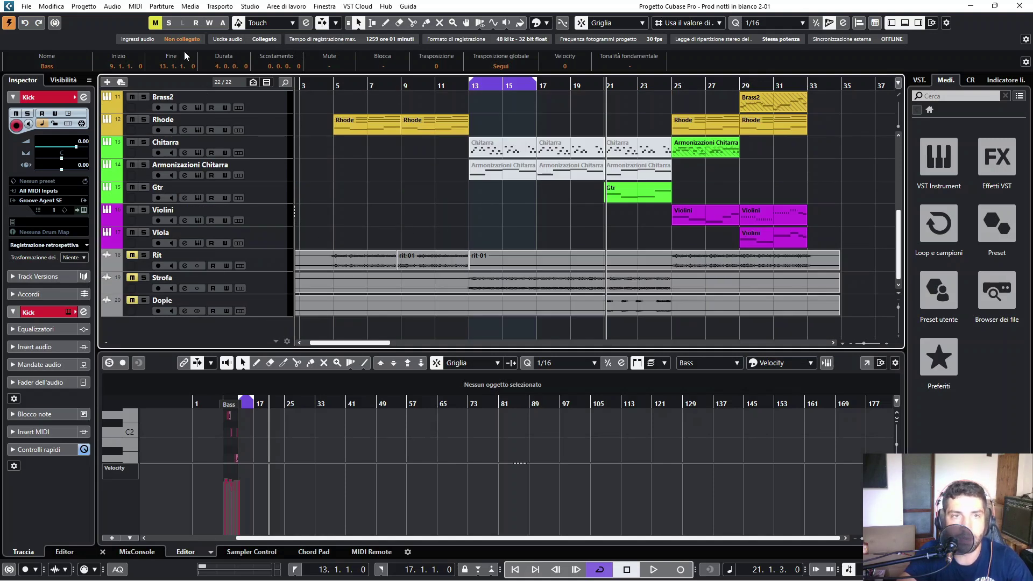
left_click(132, 246)
left_click(132, 255)
left_click(132, 277)
left_click(131, 301)
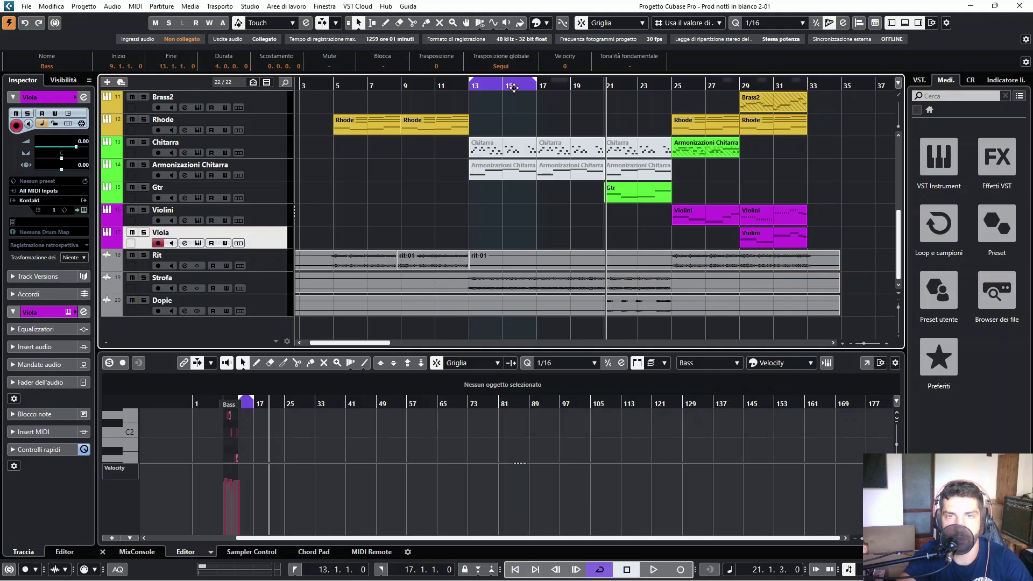
Play the full arrangement from bar 9 and extend the end of the loop to bar 25
left_click(413, 108)
key("space")
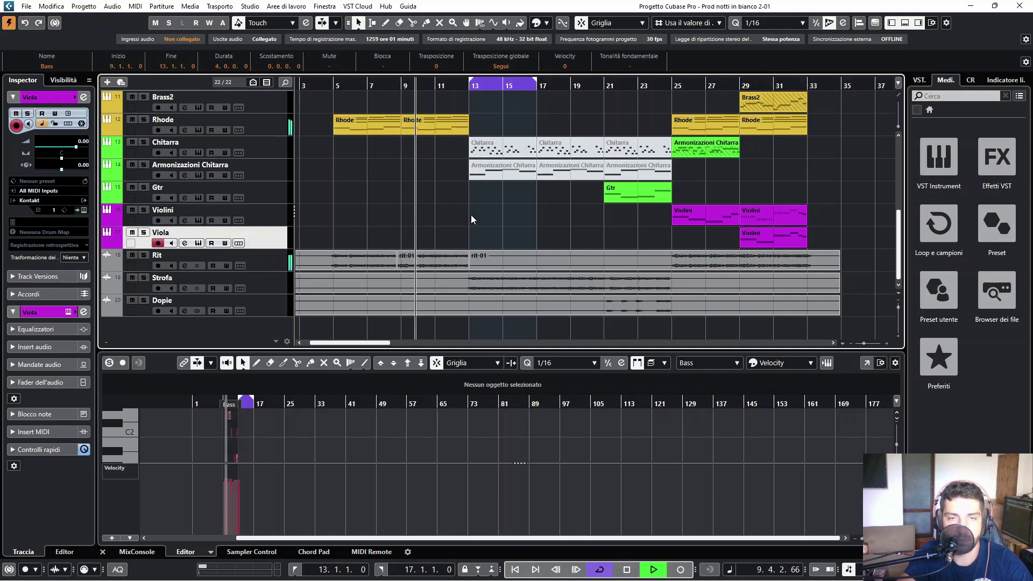
scroll(480, 222, "up", 3)
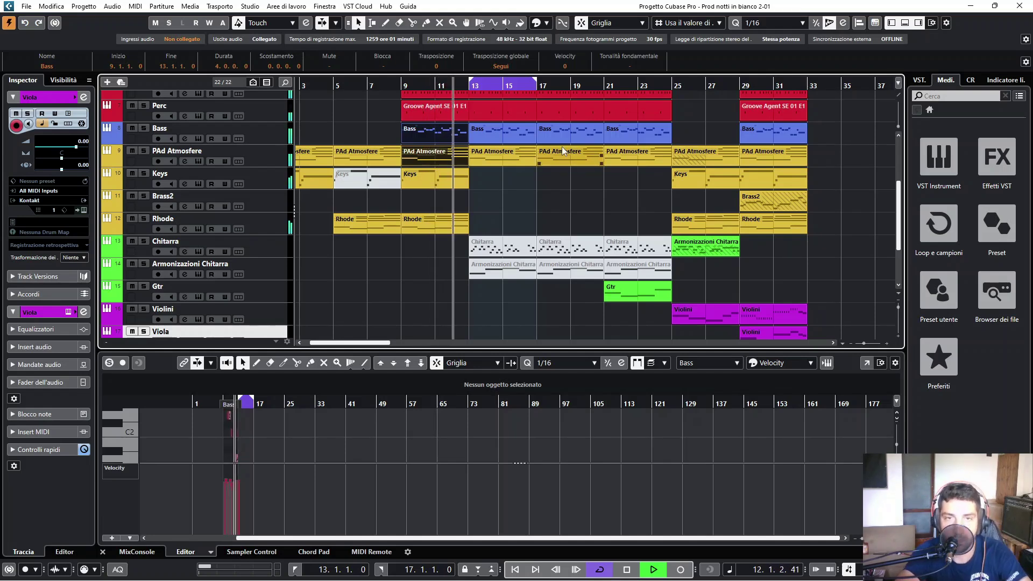
left_click_drag(538, 86, 672, 108)
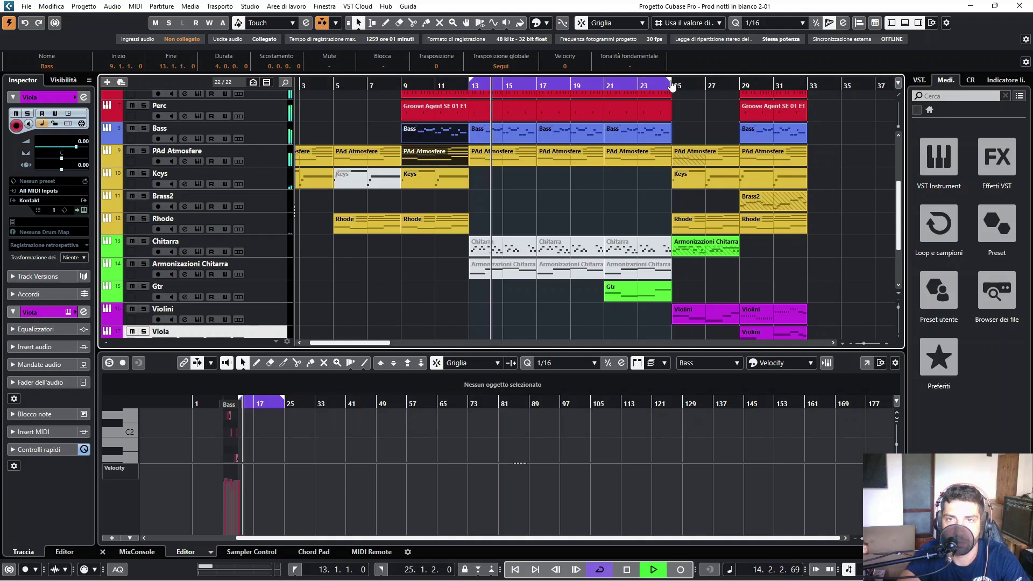
Play the full arrangement from bar 13 and from just before bar 21, and look over the tracks where the Gtr part enters
left_click_drag(673, 86, 672, 86)
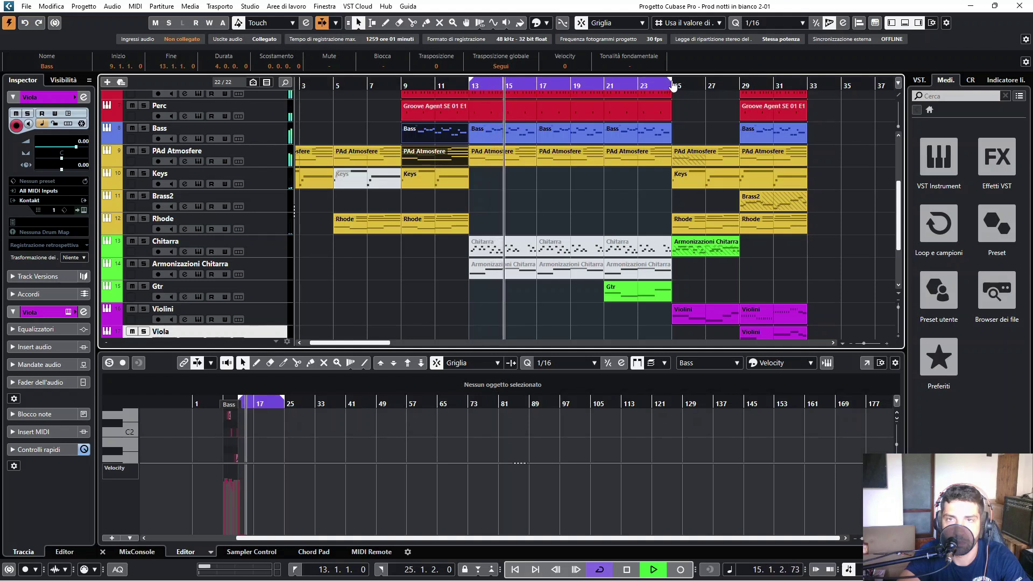
left_click(656, 113)
key("space")
left_click(601, 85)
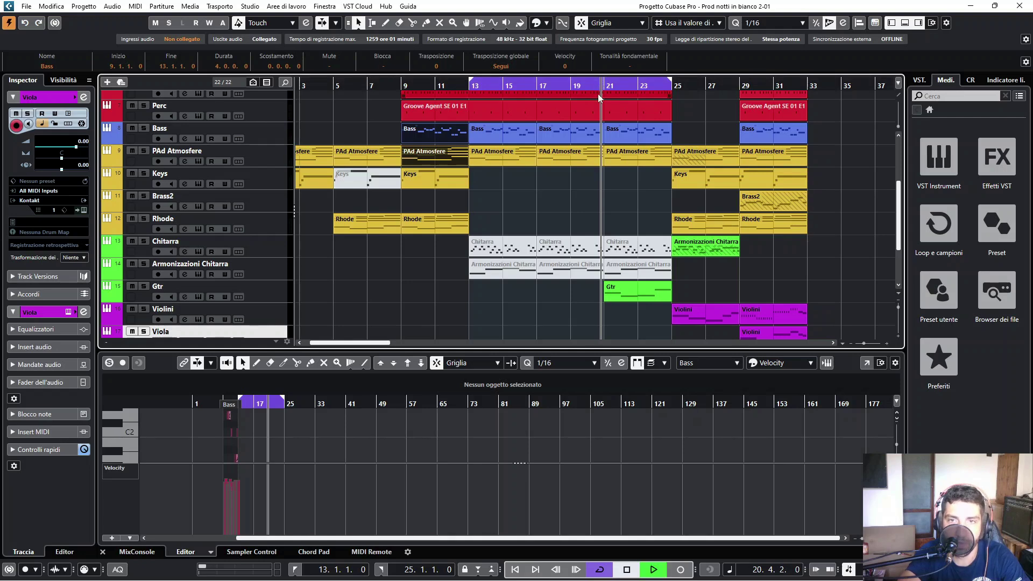
key("space")
scroll(624, 256, "down", 2)
scroll(625, 256, "down", 2)
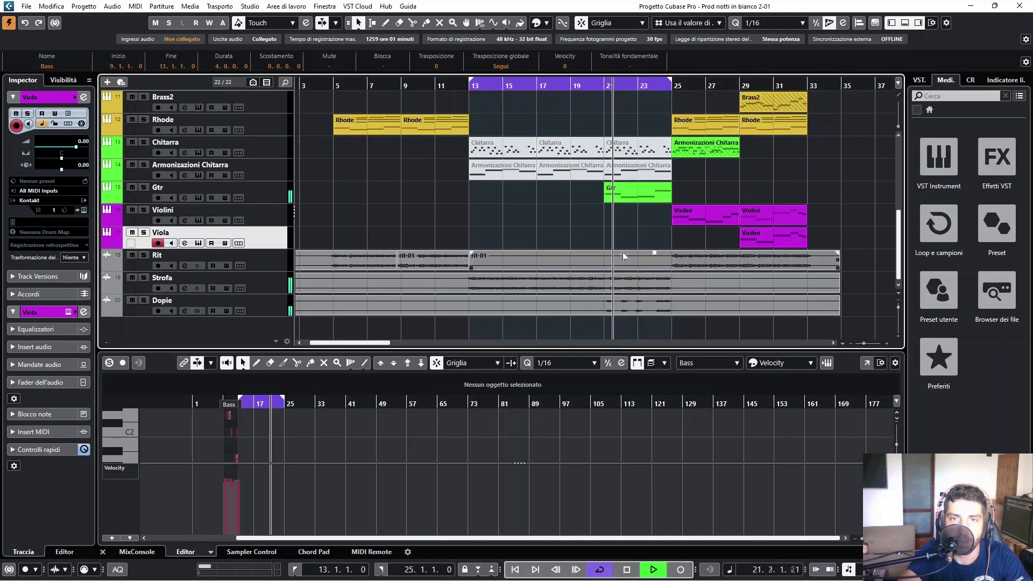
key("space")
scroll(622, 263, "up", 4)
scroll(616, 272, "down", 4)
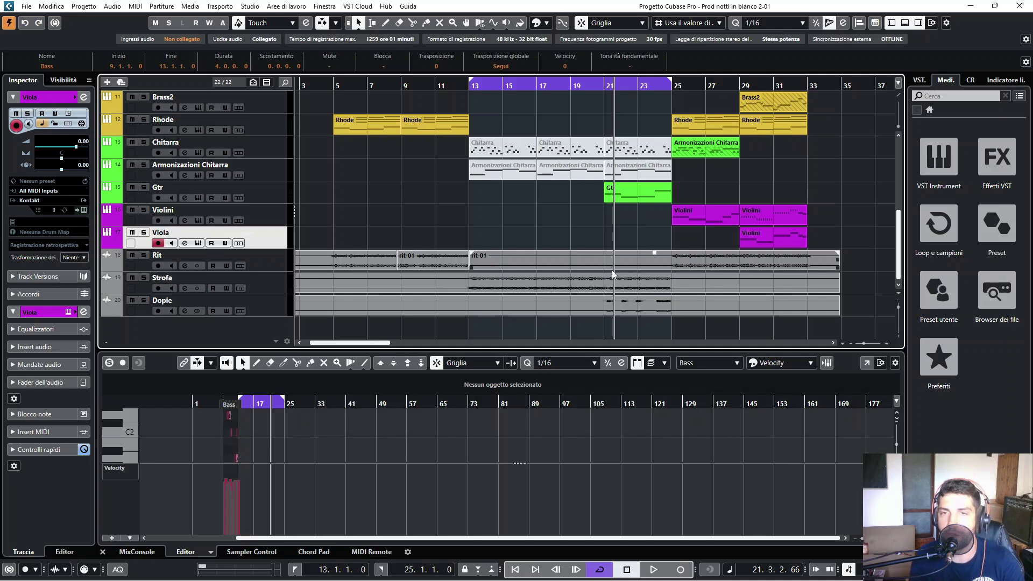
Solo the Gtr track and play its part from bar 21
key("space")
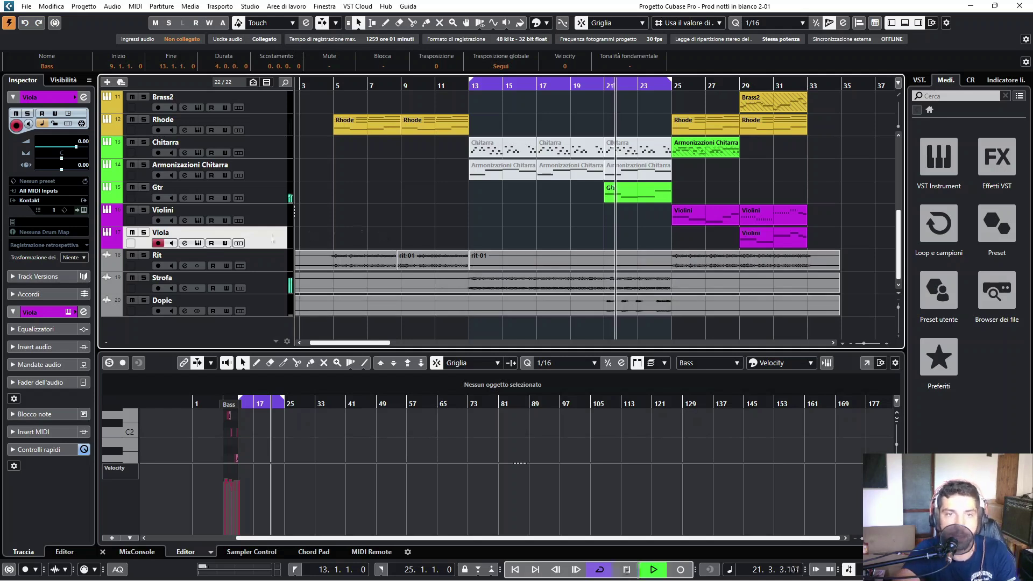
left_click(164, 192)
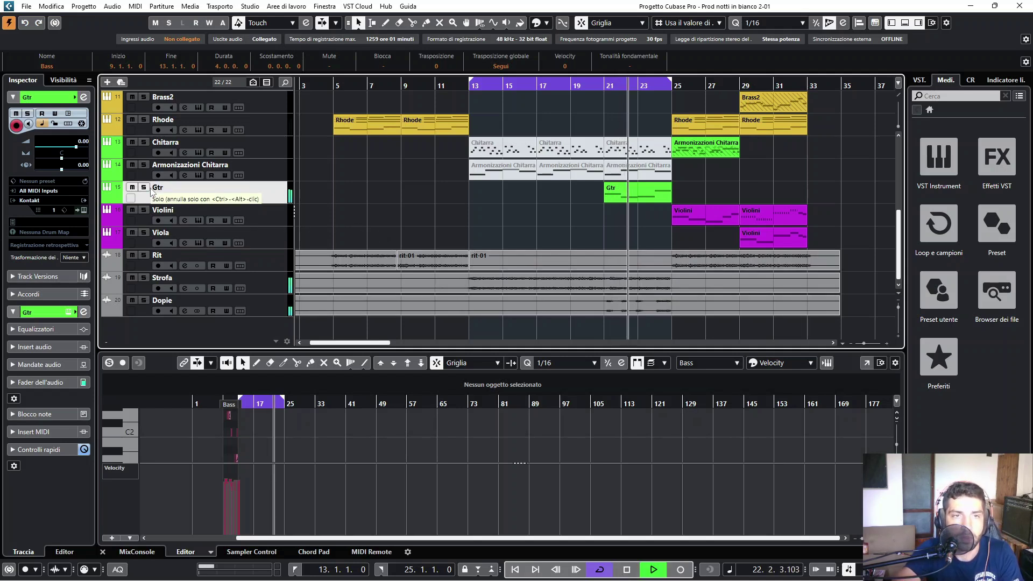
key("space")
left_click(144, 187)
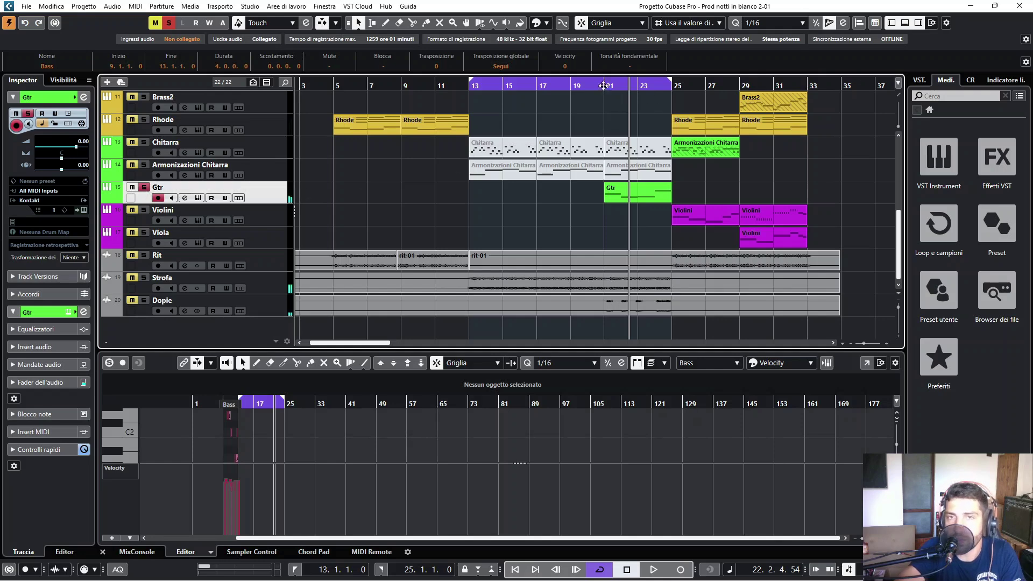
left_click_drag(603, 86, 608, 96)
key("space")
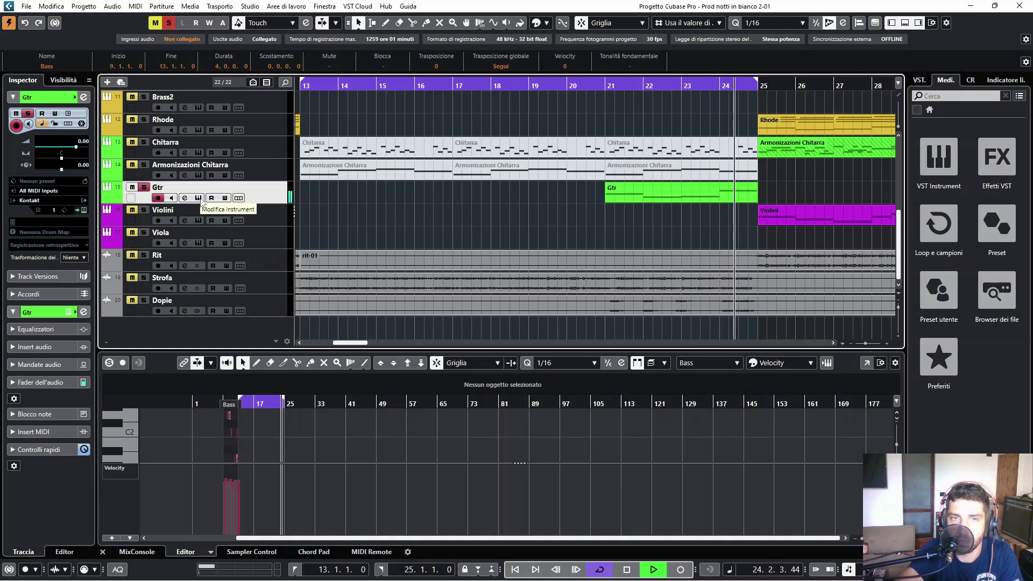
Open the Gtr track's Kontakt instrument, show the Auto Chords settings, and move the window clear of the Gtr part
key("space")
left_click(199, 198)
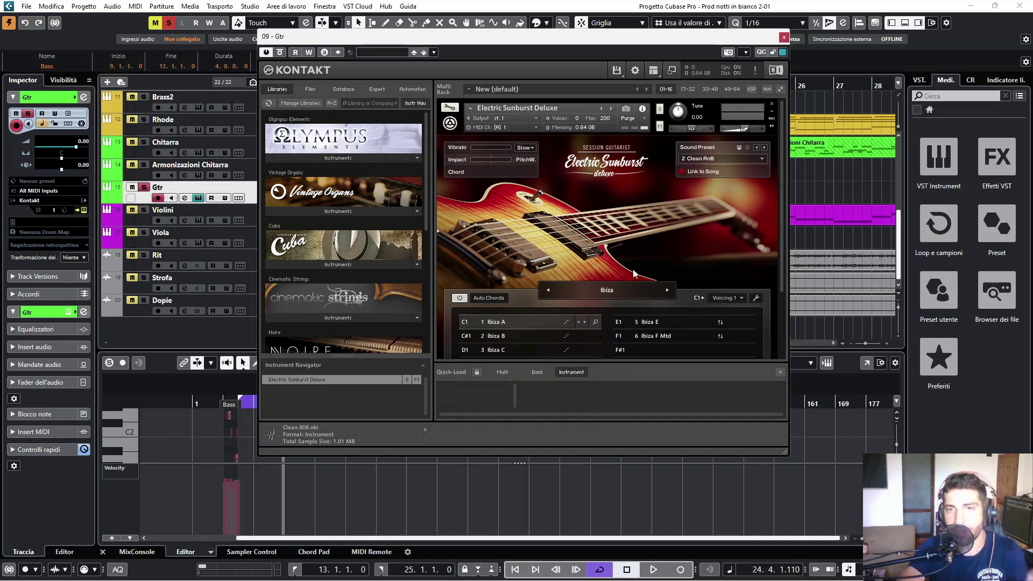
left_click(504, 296)
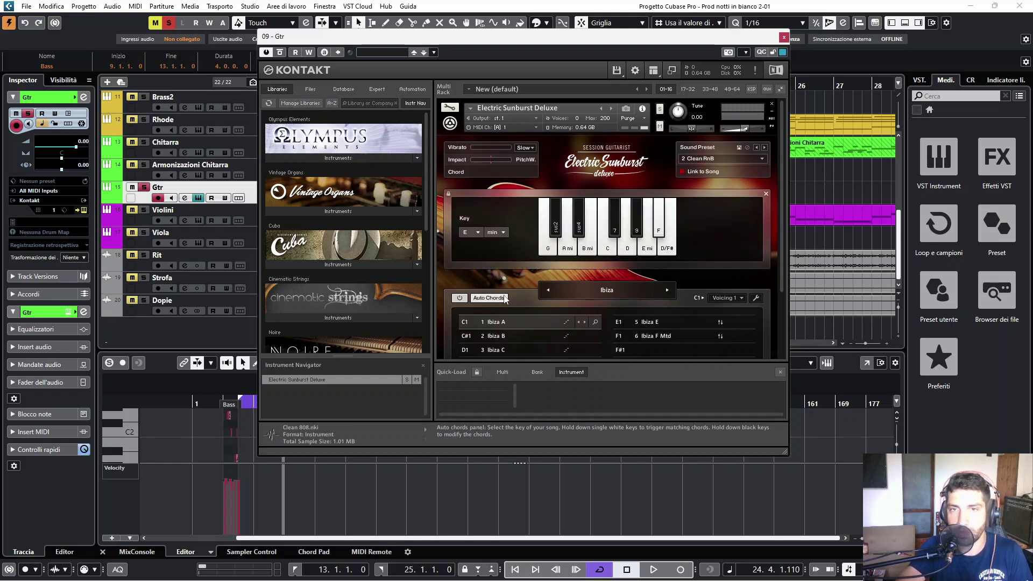
left_click_drag(699, 37, 411, 97)
Play the soloed guitar part from bar 20 and follow the chords it triggers on the Auto Chords keyboard
left_click(601, 86)
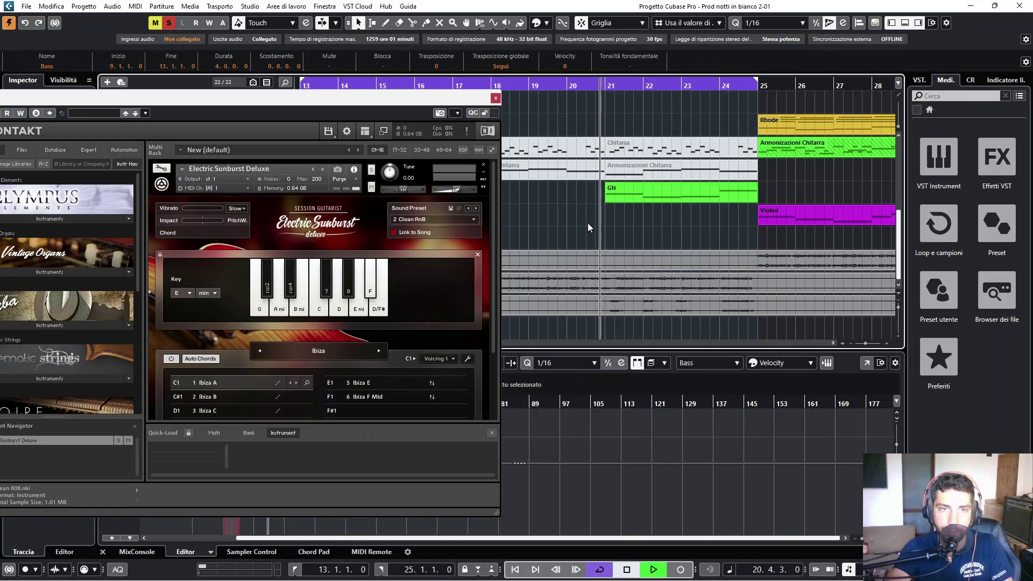
key("space")
left_click(359, 304)
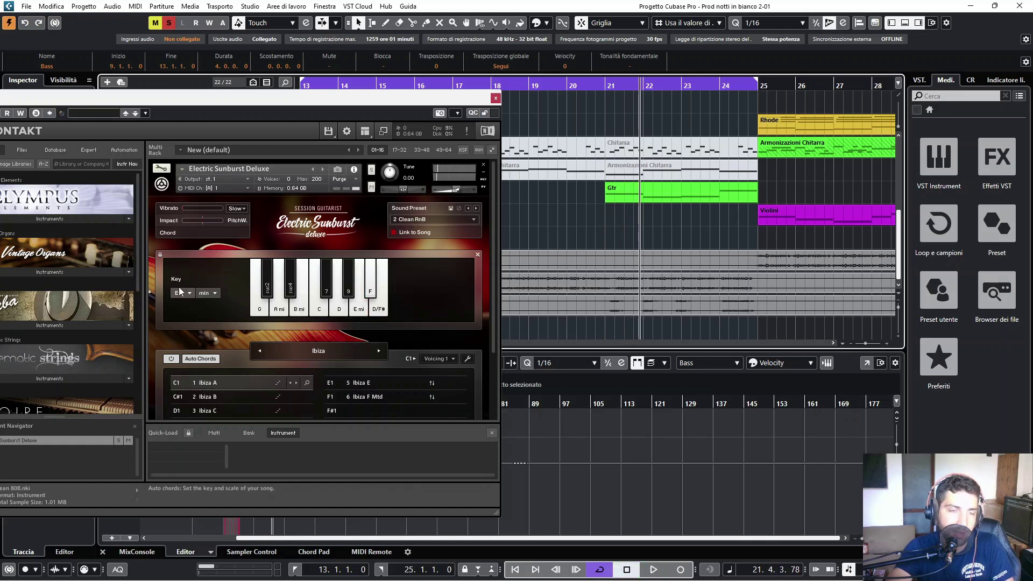
left_click(299, 310)
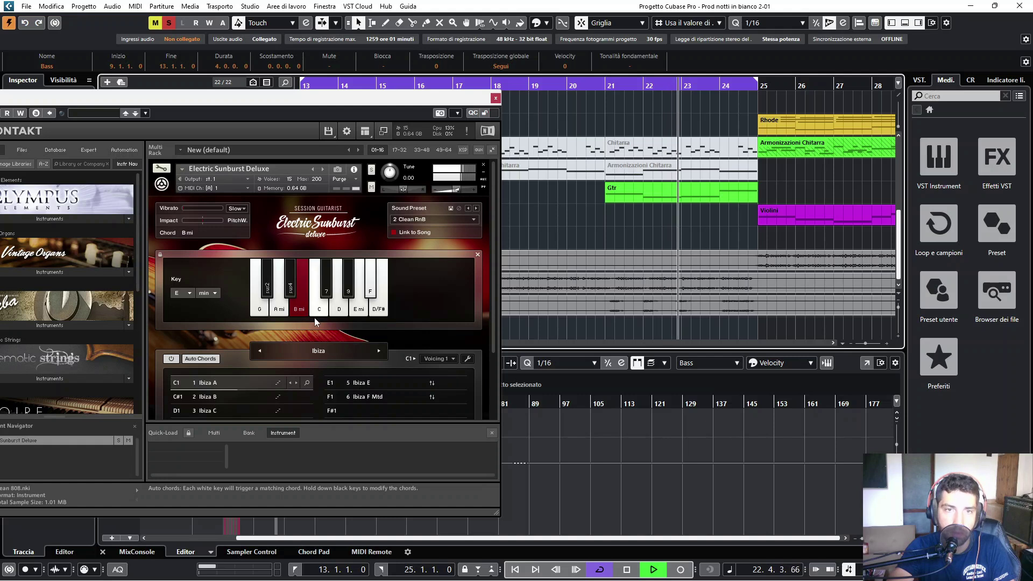
left_click(320, 312)
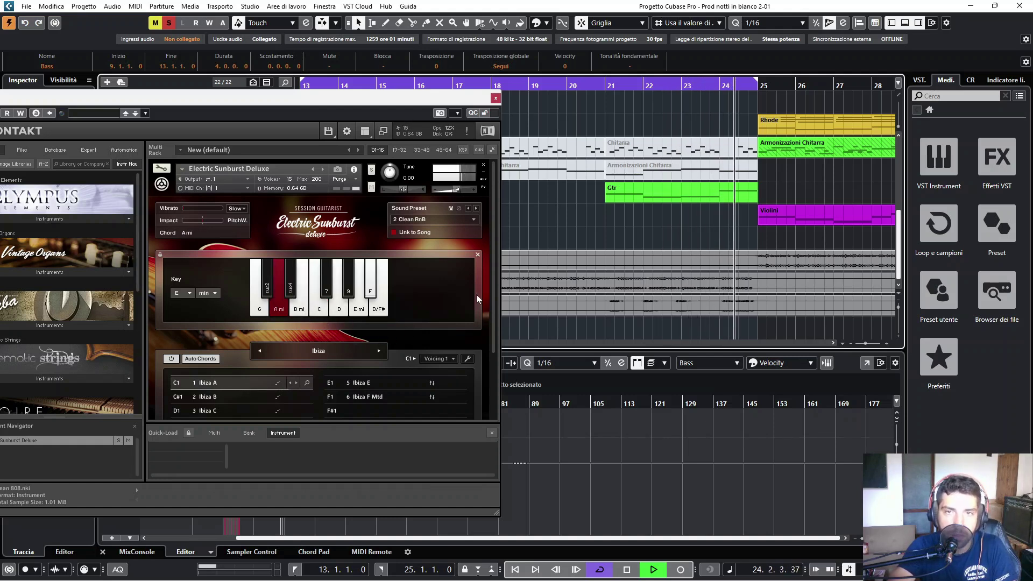
key("space")
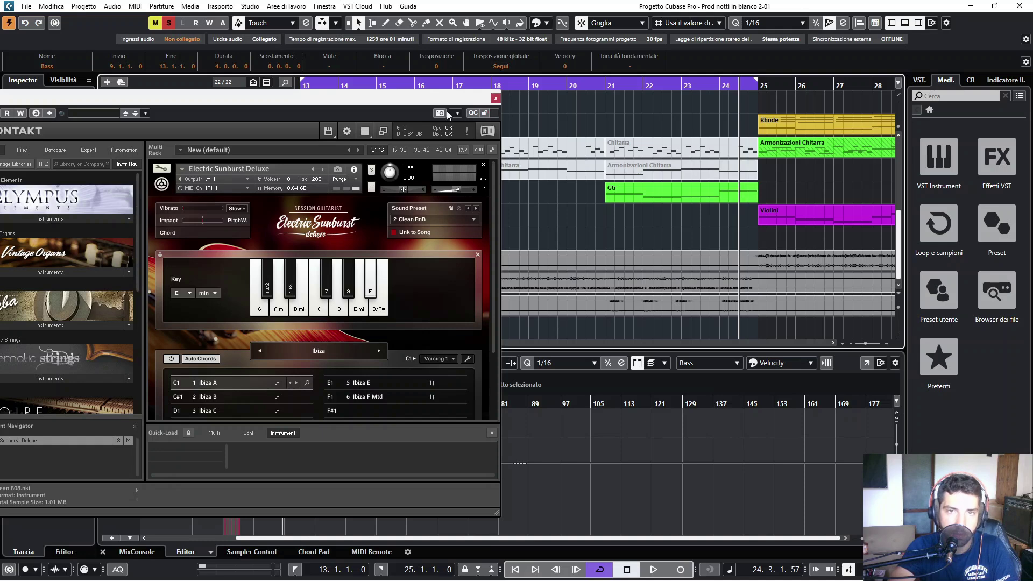
Close the guitar instrument, deactivate solo on all tracks, and play the full arrangement from bar 20
left_click(496, 98)
scroll(642, 156, "up", 4)
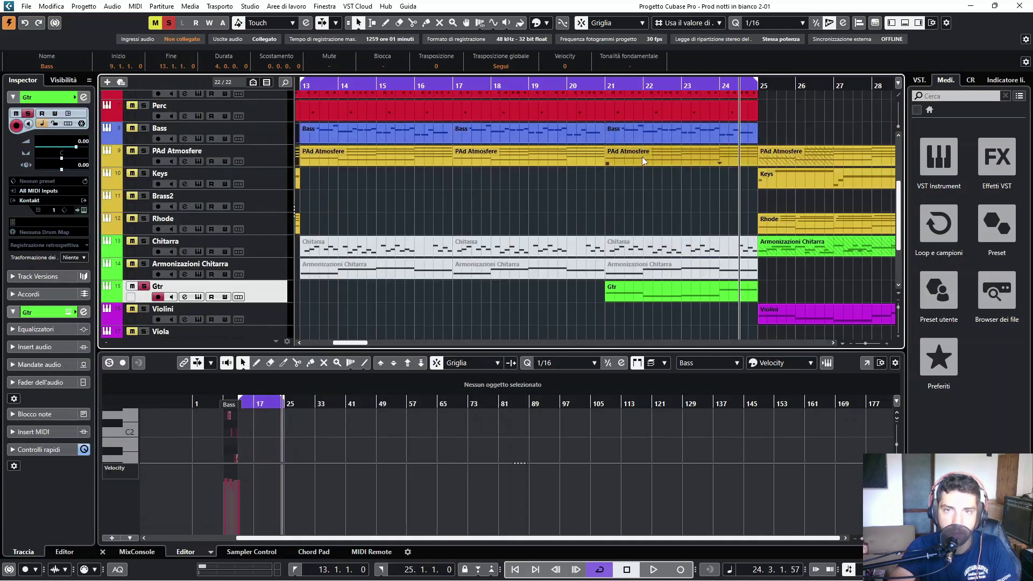
left_click(592, 85)
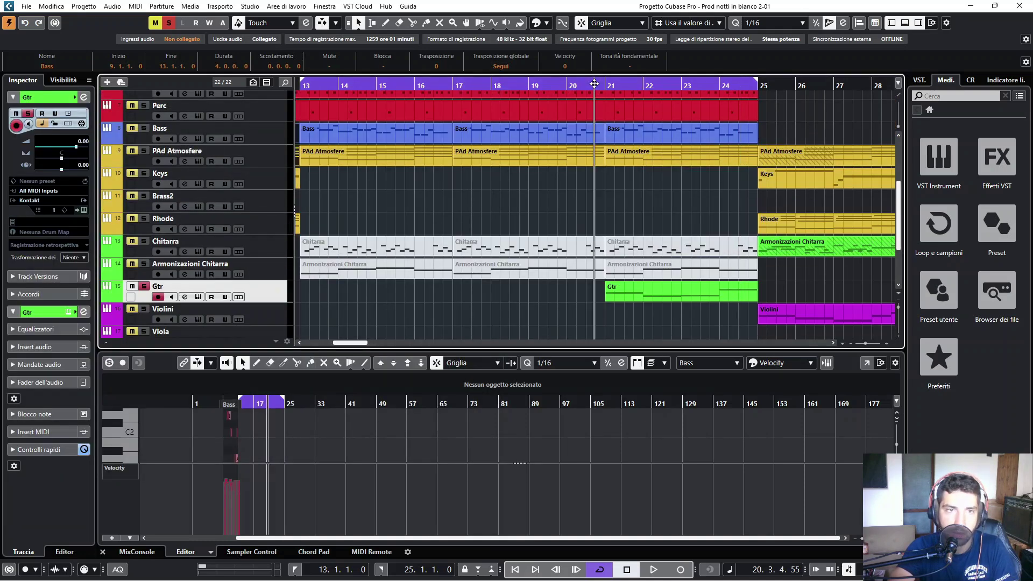
key("g")
left_click(170, 27)
key("space")
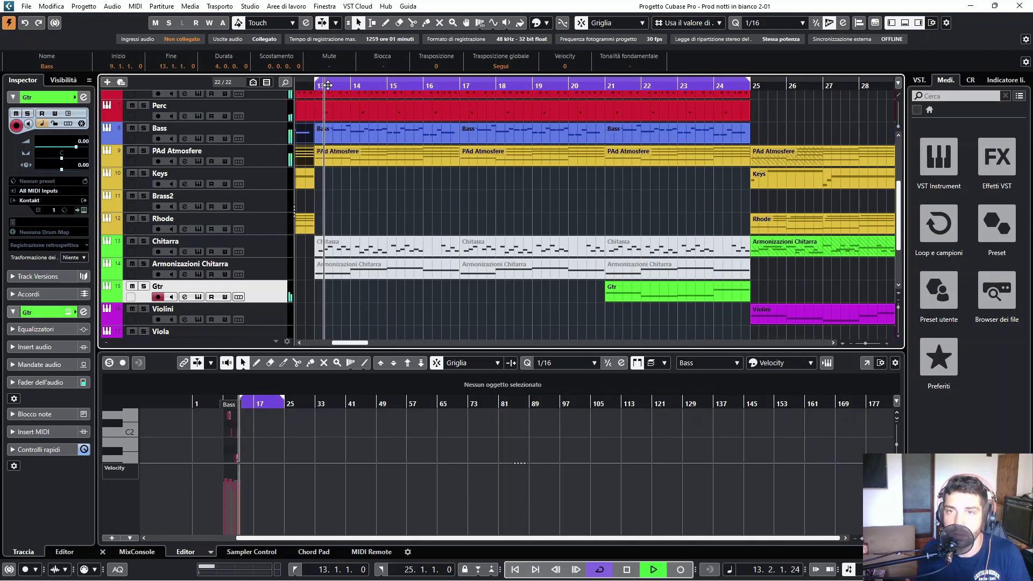
Turn off loop playback and play the transition from bar 24 into the section starting at bar 25
key("space")
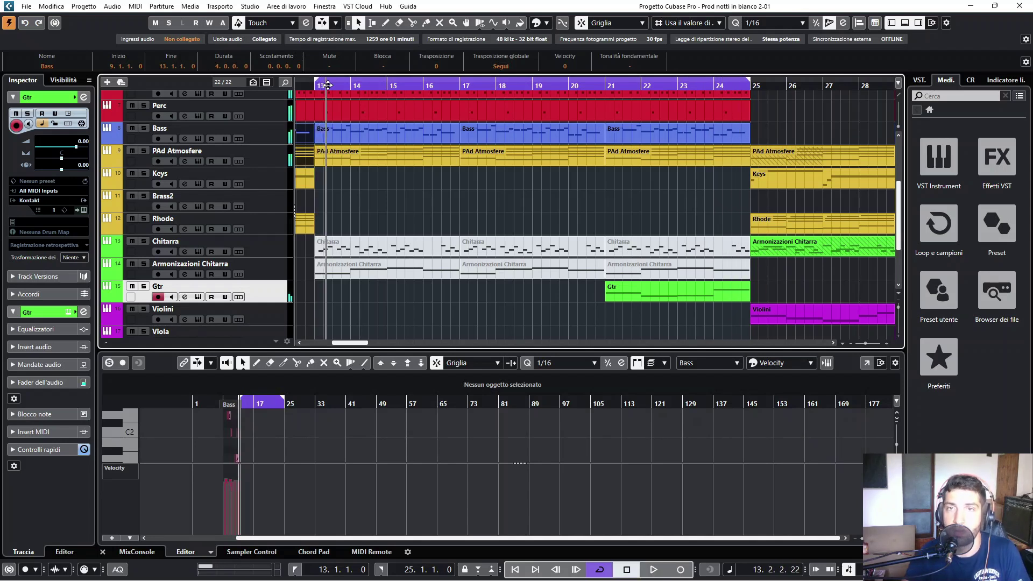
left_click(703, 85)
left_click(729, 86)
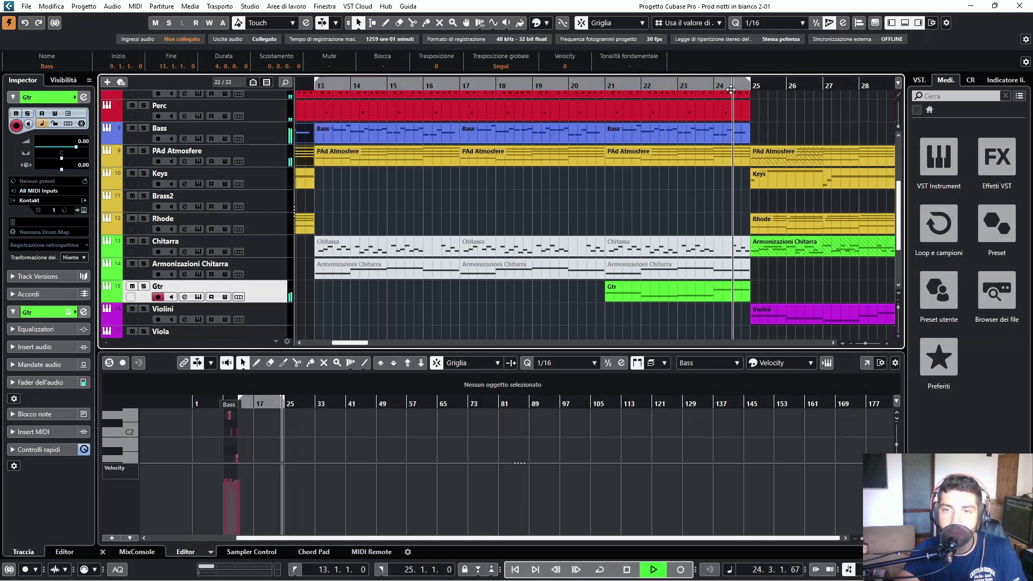
scroll(831, 180, "up", 3)
scroll(832, 179, "down", 5)
scroll(832, 180, "down", 2)
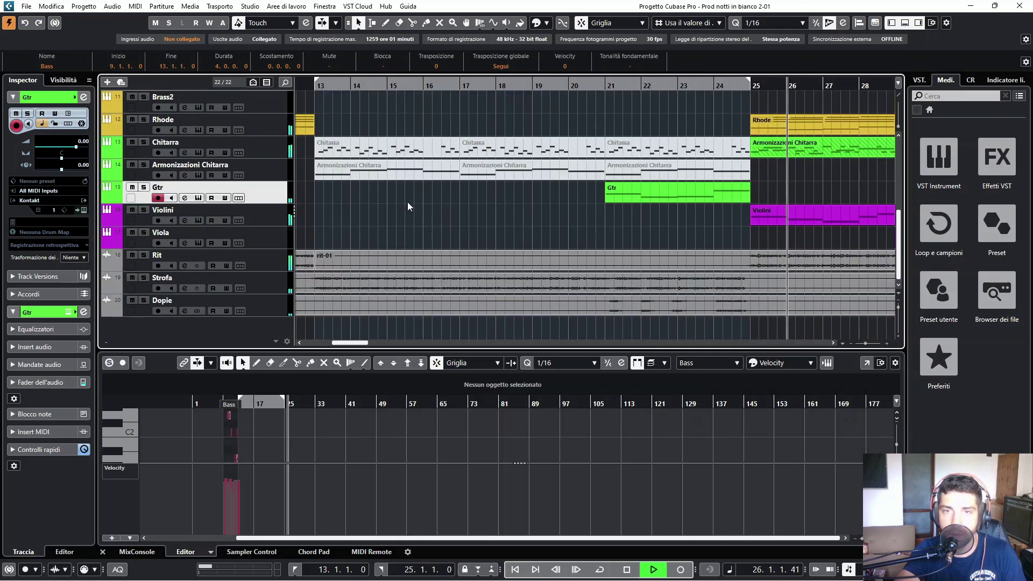
Mute the Violini and Viola tracks and stop playback
left_click(132, 211)
left_click(132, 232)
scroll(592, 237, "up", 2)
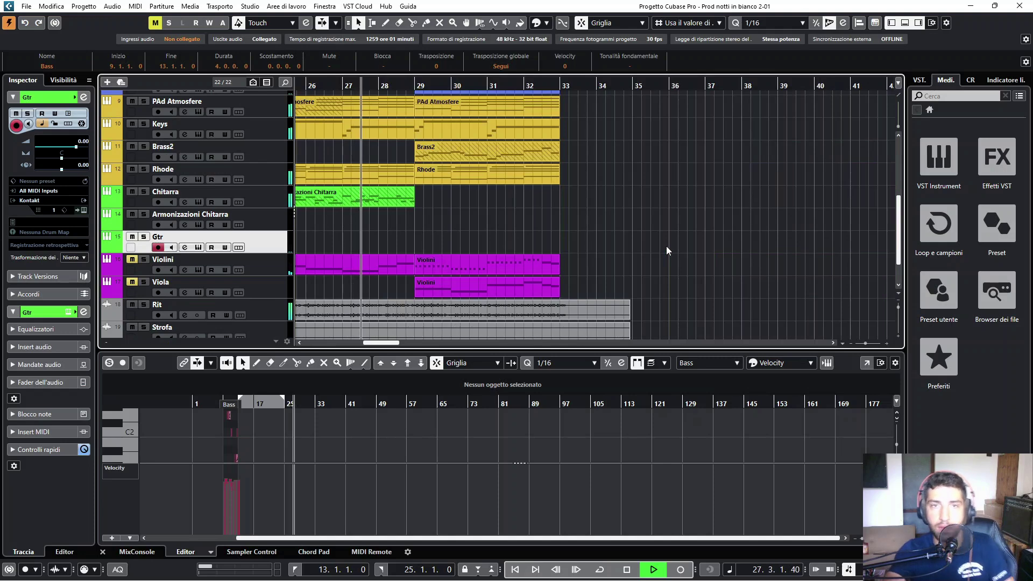
key("space")
Examine which instruments play in the sections from bar 25 to bar 33
left_click_drag(389, 343, 371, 345)
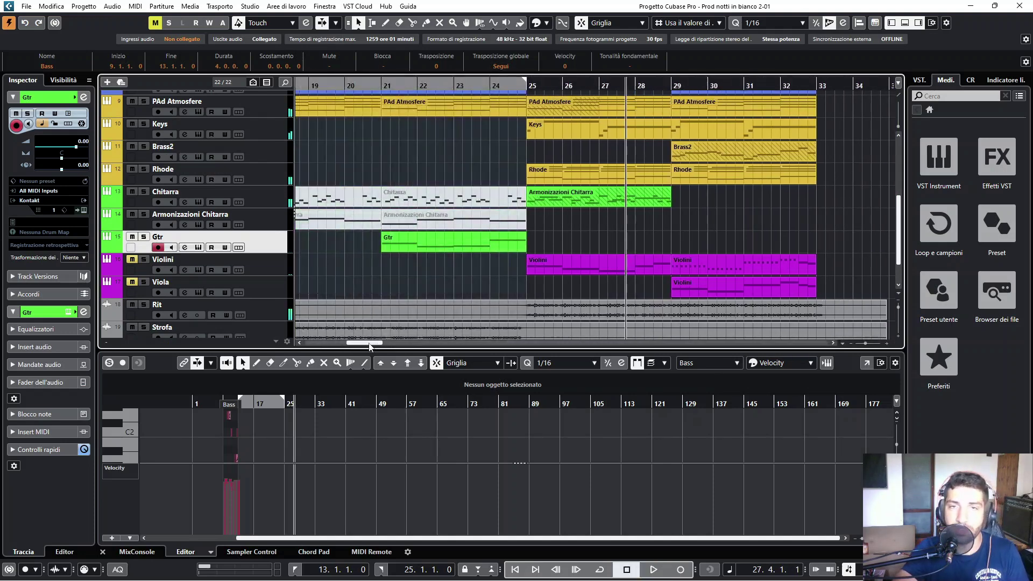
scroll(582, 283, "up", 2)
scroll(585, 282, "down", 2)
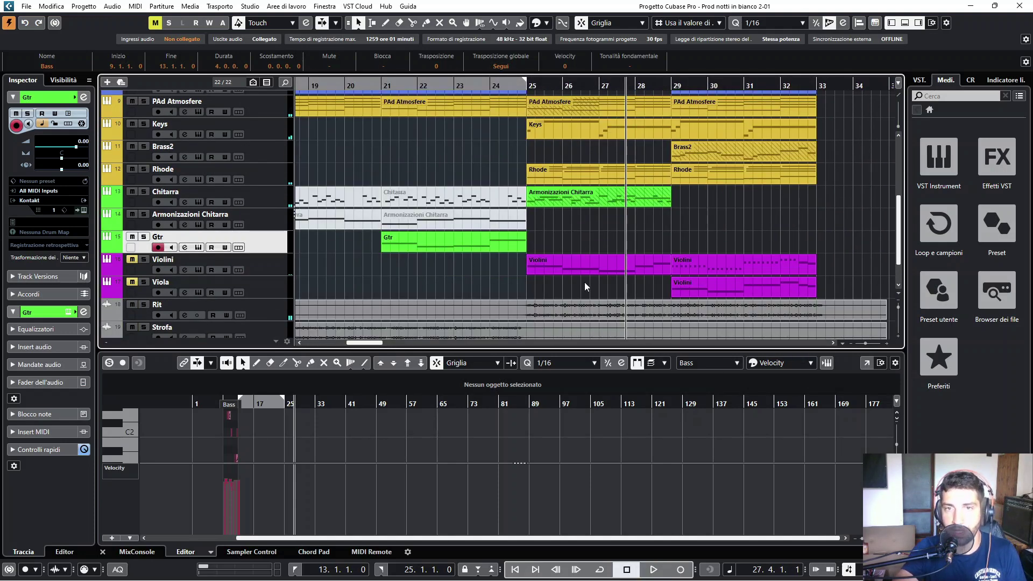
scroll(584, 287, "down", 2)
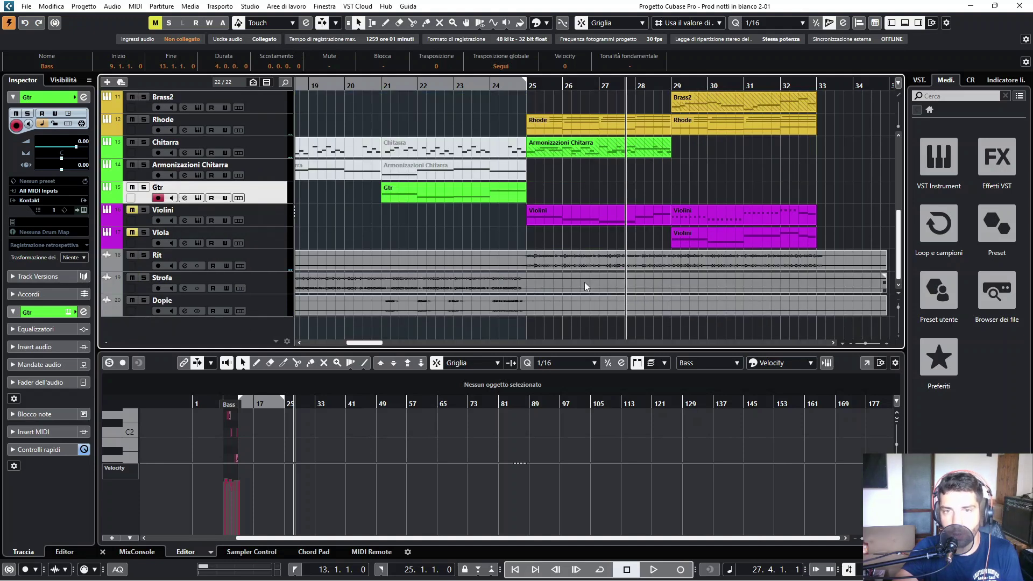
scroll(585, 284, "up", 2)
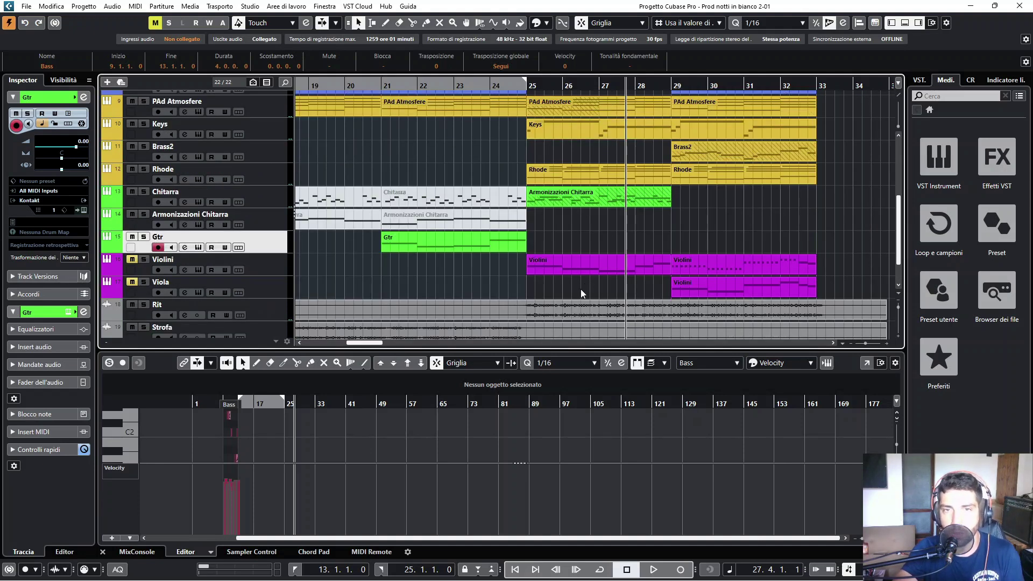
scroll(580, 289, "up", 2)
mouse_move(565, 88)
left_mouse_down()
mouse_move(556, 99)
mouse_move(548, 89)
left_mouse_up()
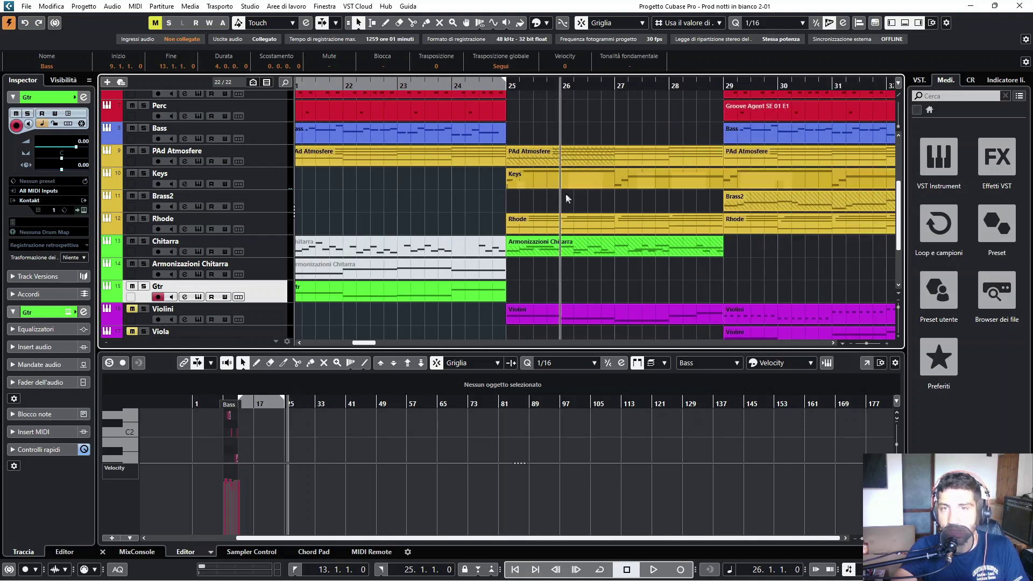
scroll(637, 213, "up", 4)
scroll(631, 214, "down", 5)
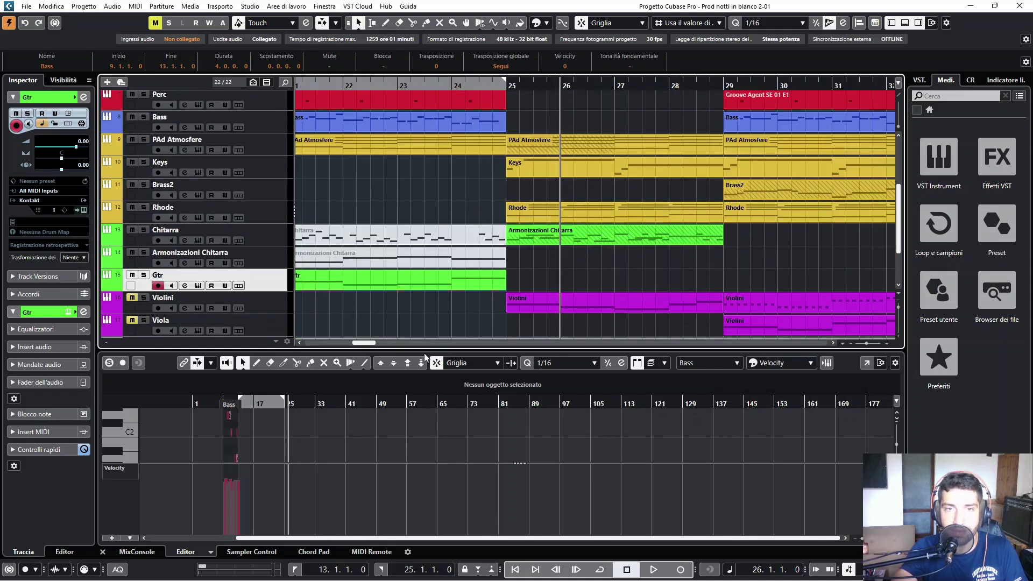
mouse_move(364, 343)
left_mouse_down()
mouse_move(321, 345)
mouse_move(364, 352)
left_mouse_up()
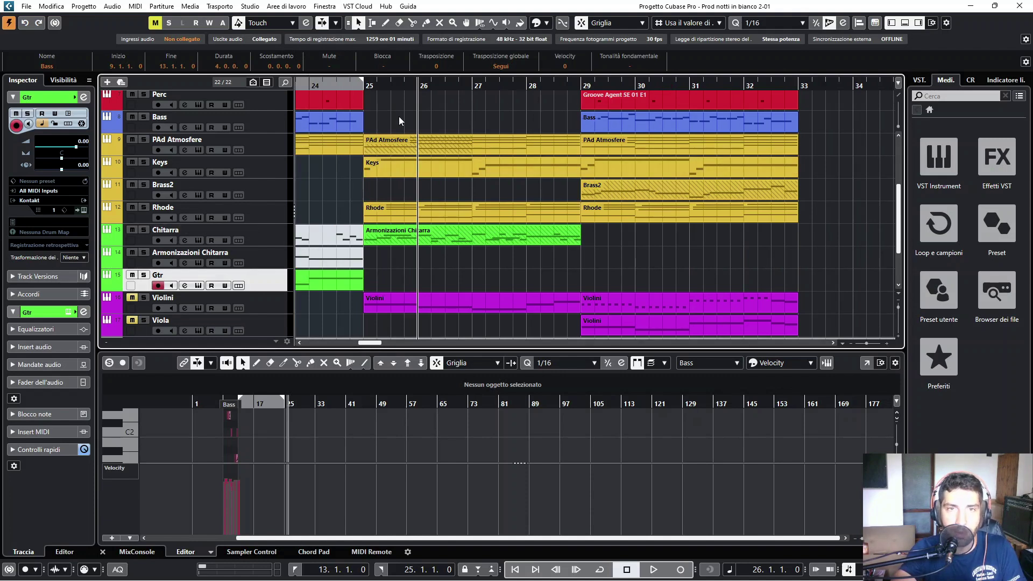
Play the section from bar 25, listen to the Chitarra track in solo, and deactivate its solo
mouse_move(362, 84)
left_mouse_down()
mouse_move(361, 96)
mouse_move(356, 88)
left_mouse_up()
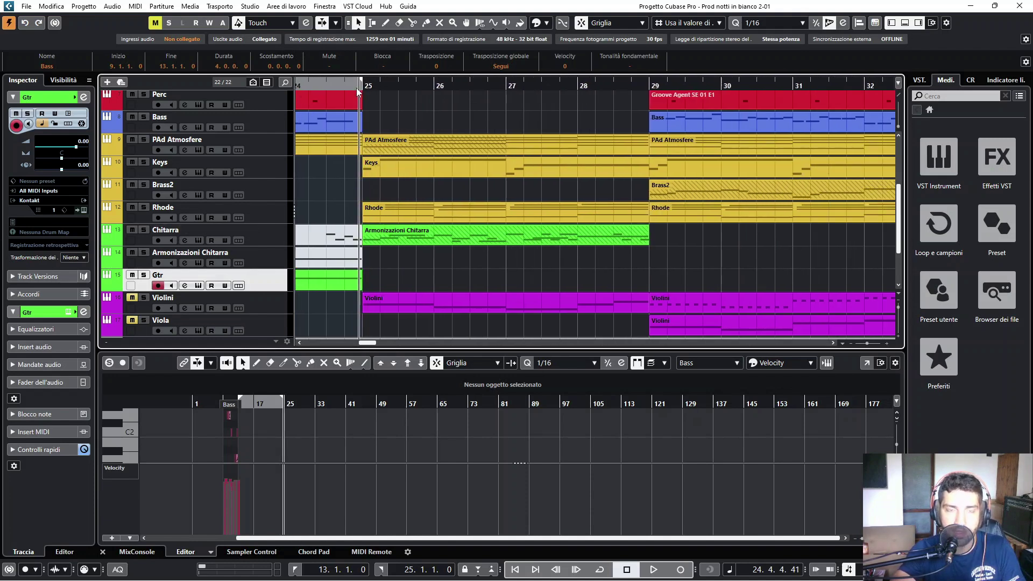
key("space")
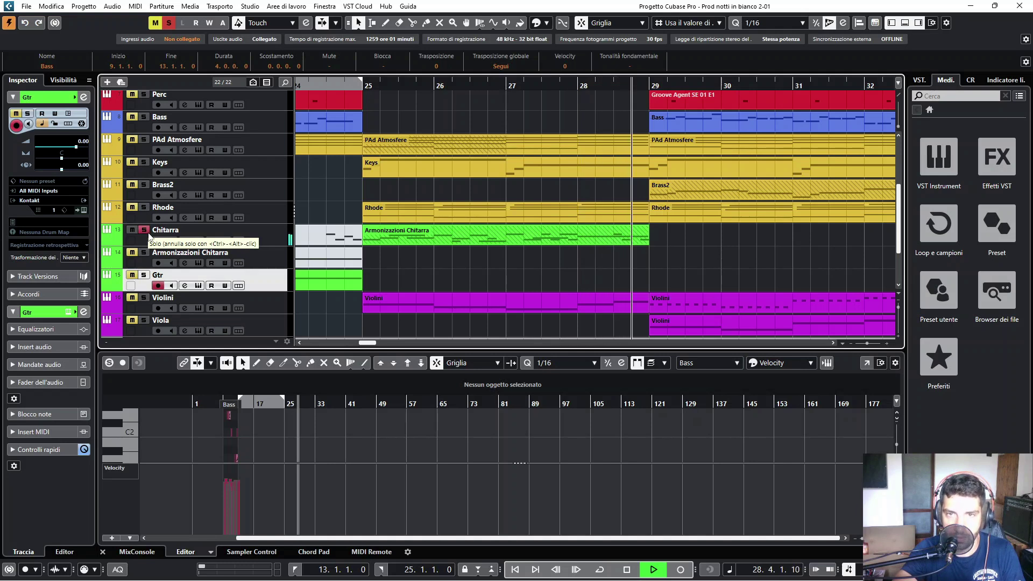
key("space")
left_click(146, 231)
Replay the start of the bar 25 section with all tracks except the muted Violini and Viola
left_click_drag(412, 85, 355, 85)
key("space")
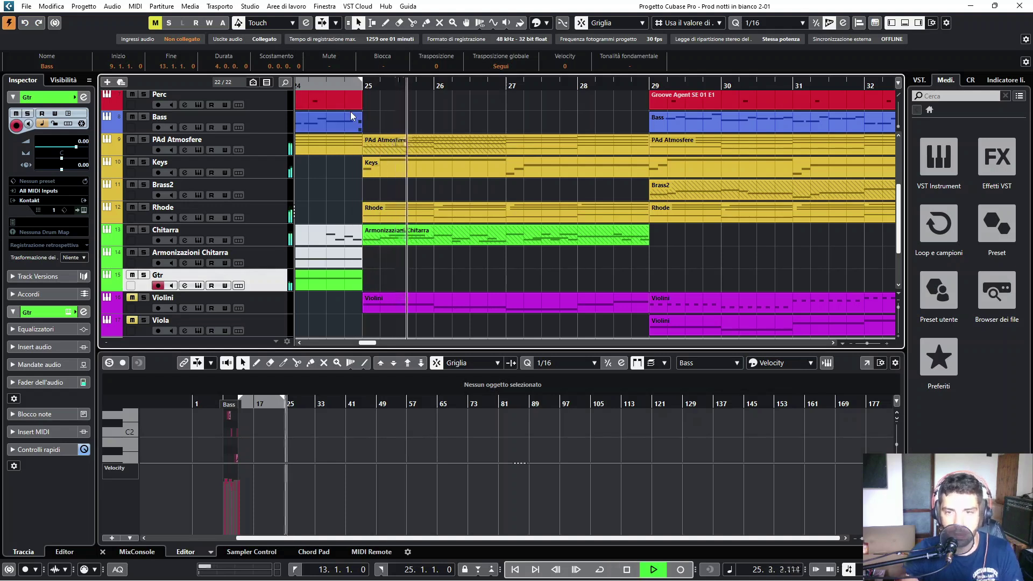
key("space")
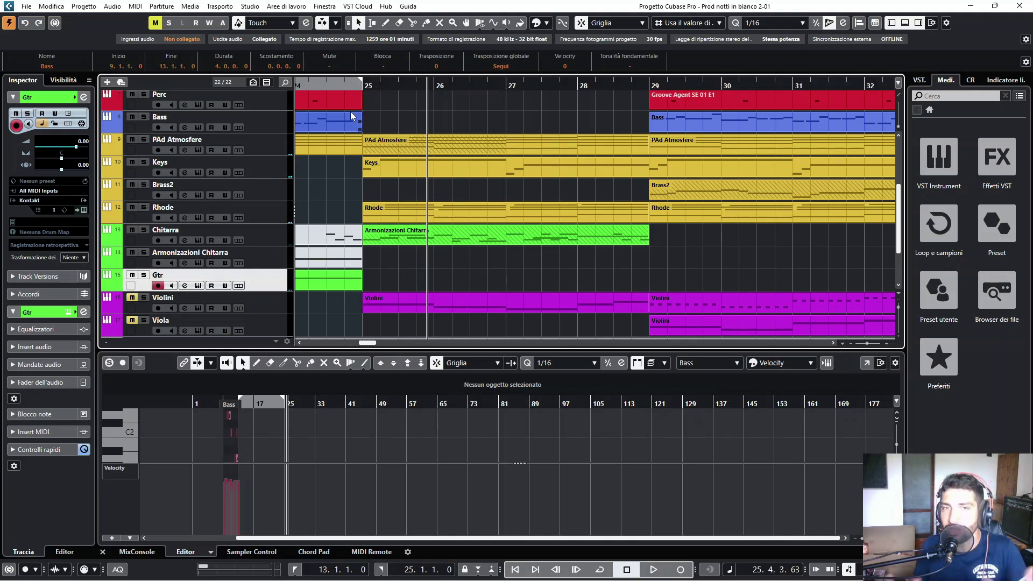
Unmute the Violini track and play the bar 25 section up to bar 29
left_click_drag(375, 83, 371, 81)
scroll(366, 82, "down", 2)
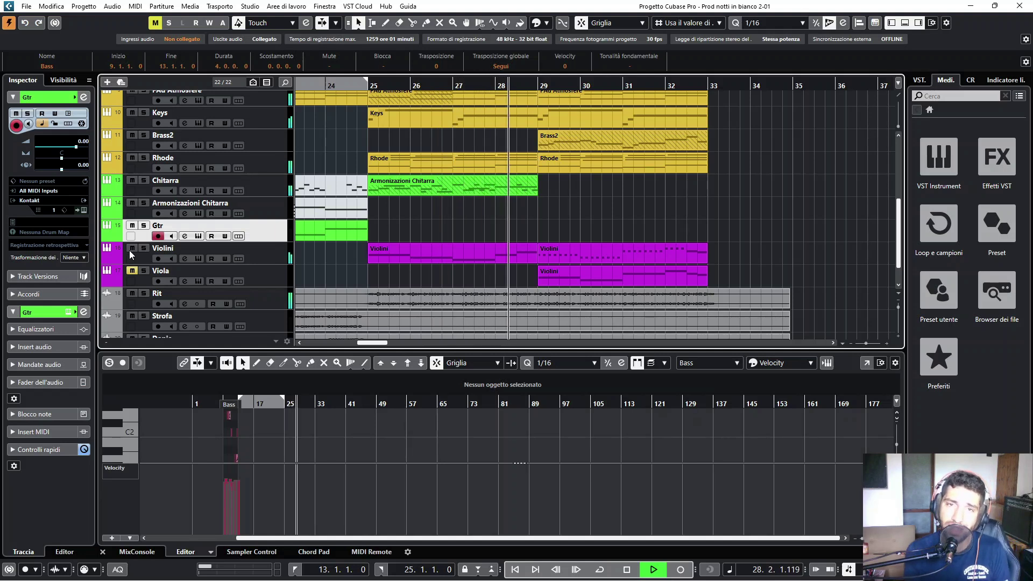
key("space")
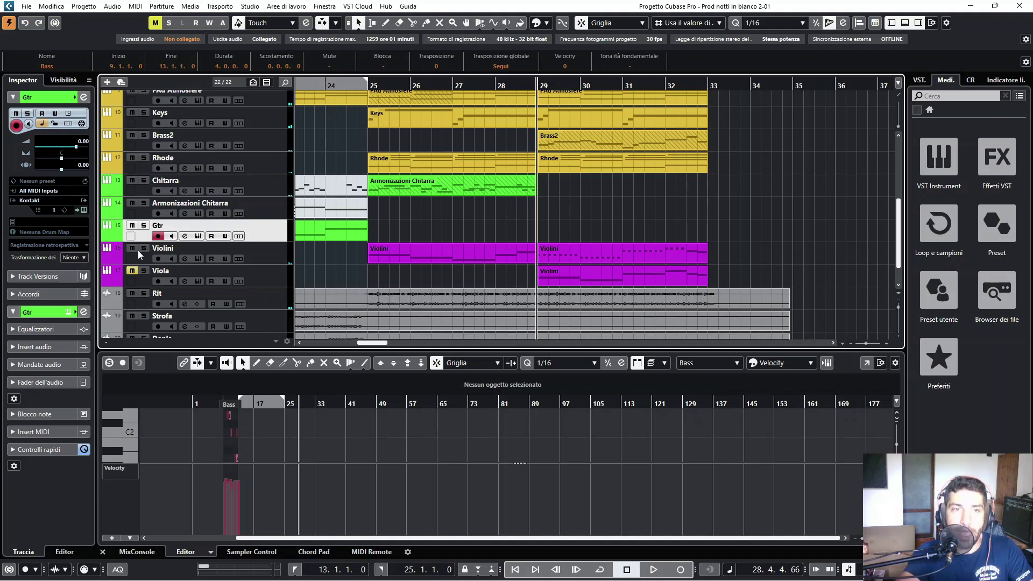
Listen to the Violini track in solo through the section from bar 29 to bar 33
left_click(144, 249)
scroll(467, 244, "up", 8)
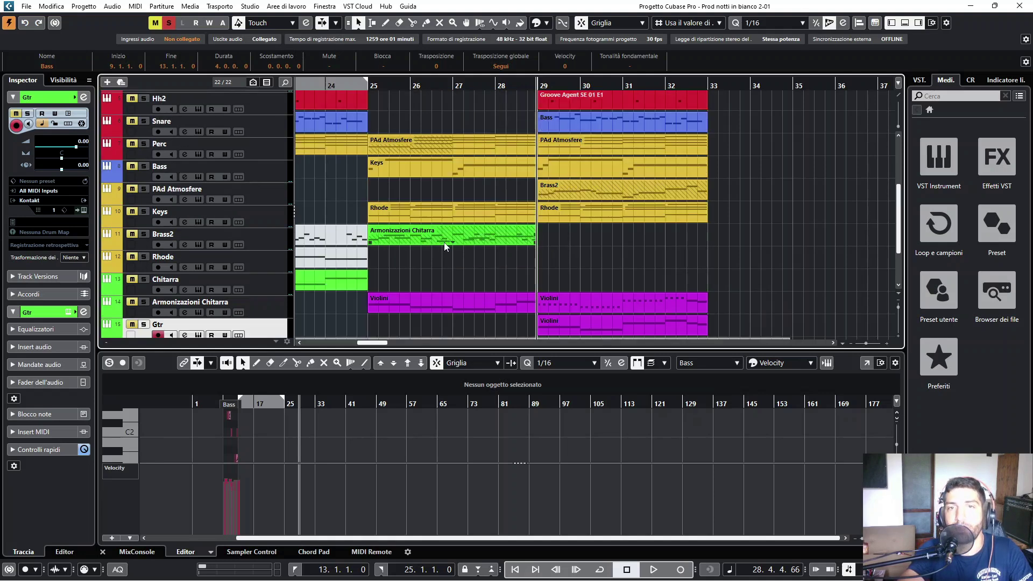
scroll(468, 243, "down", 8)
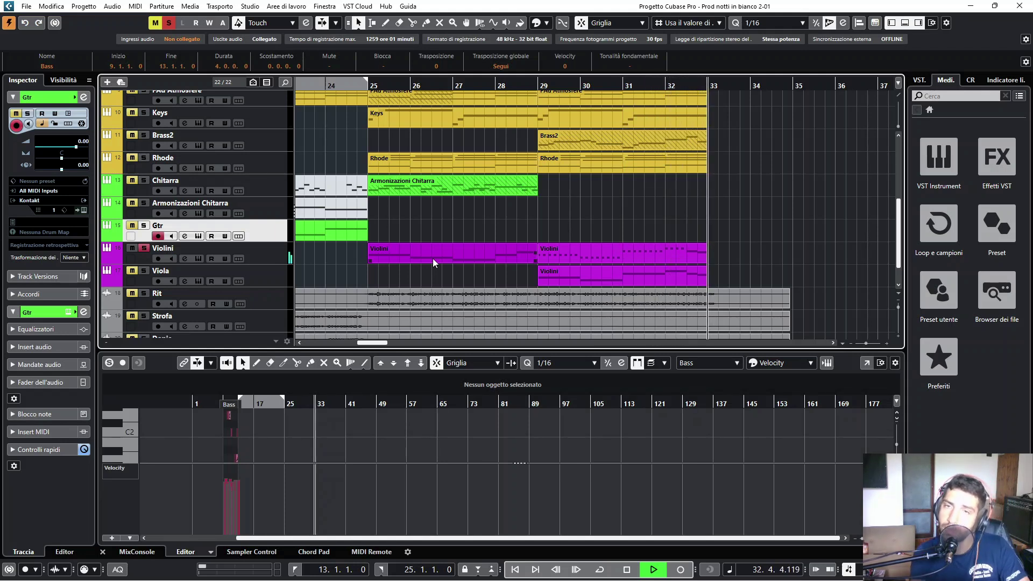
key("space")
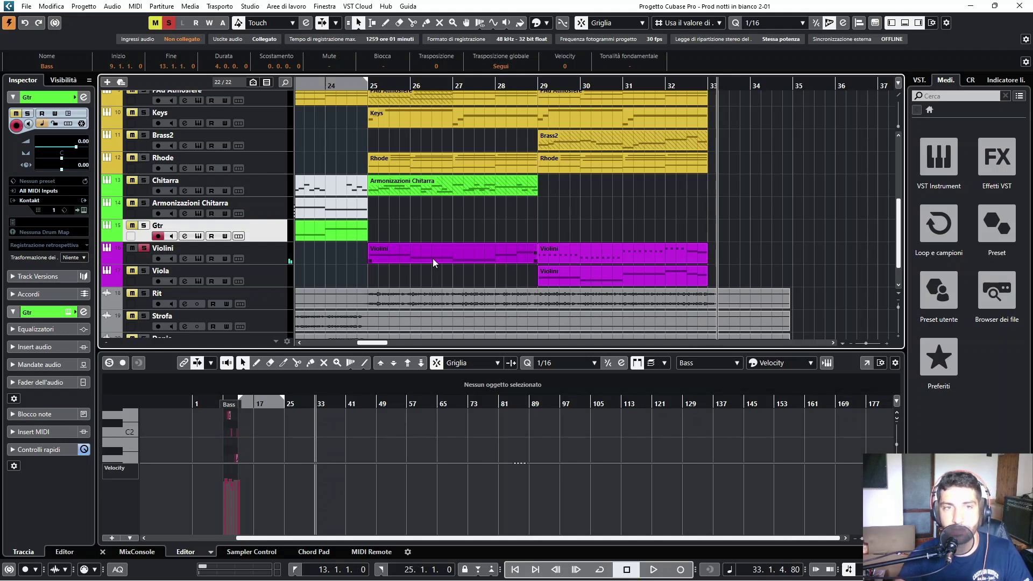
Turn off the Violini solo and play from bar 28 past bar 33 with the Viola track still muted
left_click_drag(546, 86, 525, 86)
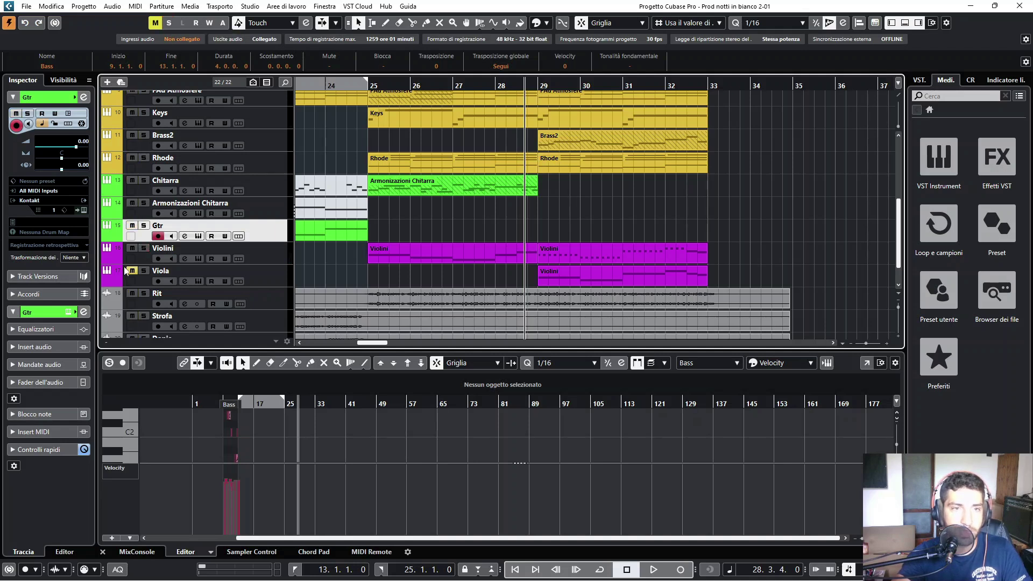
key("space")
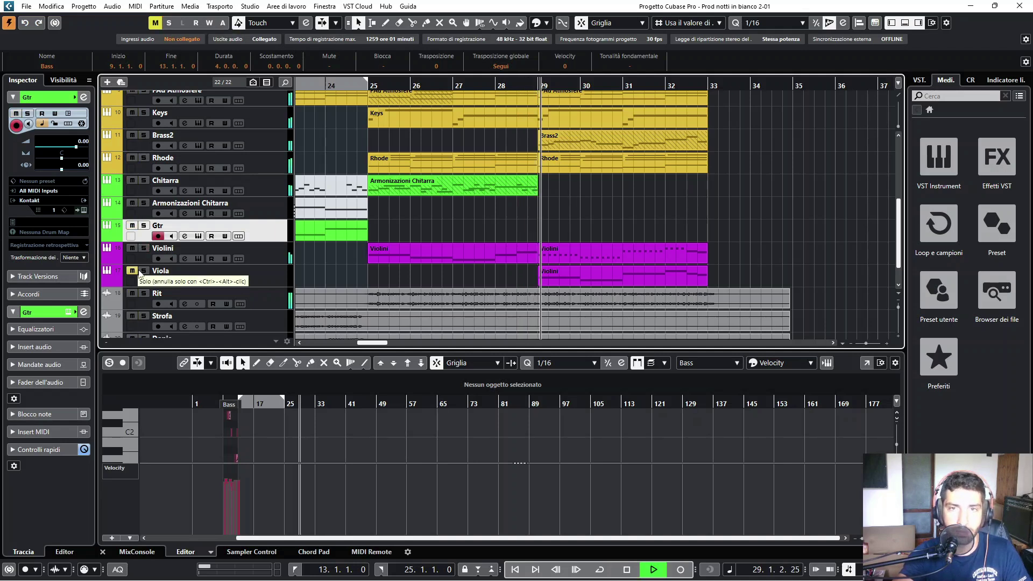
scroll(321, 280, "up", 2)
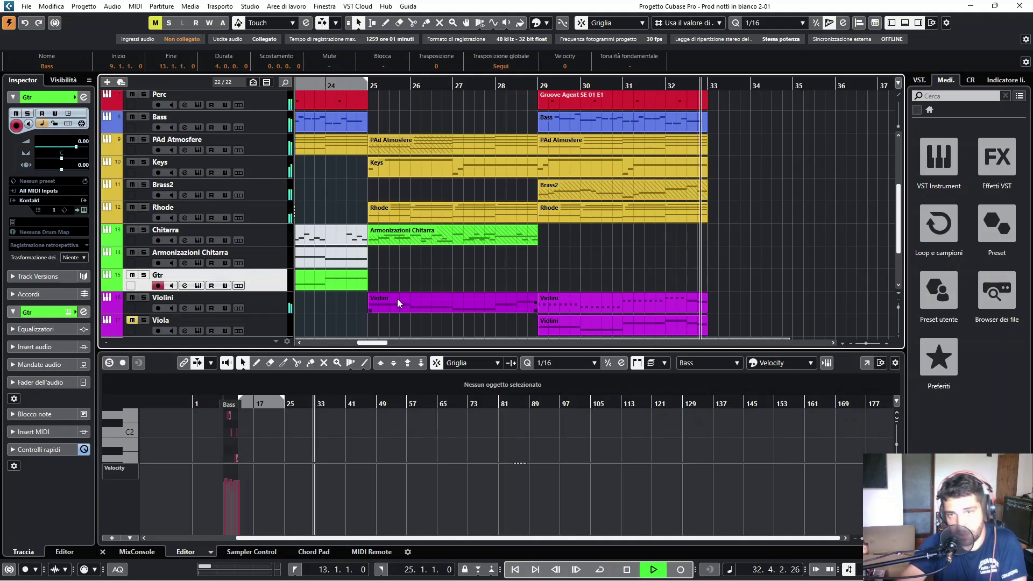
key("space")
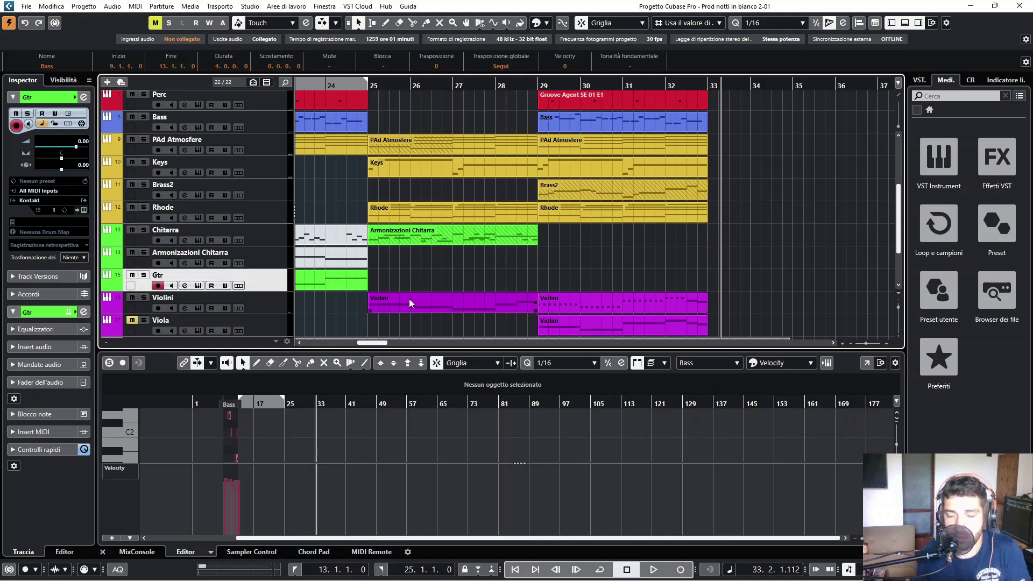
Unmute the Viola track and listen to it in solo from bar 28 into bar 30
scroll(498, 253, "down", 2)
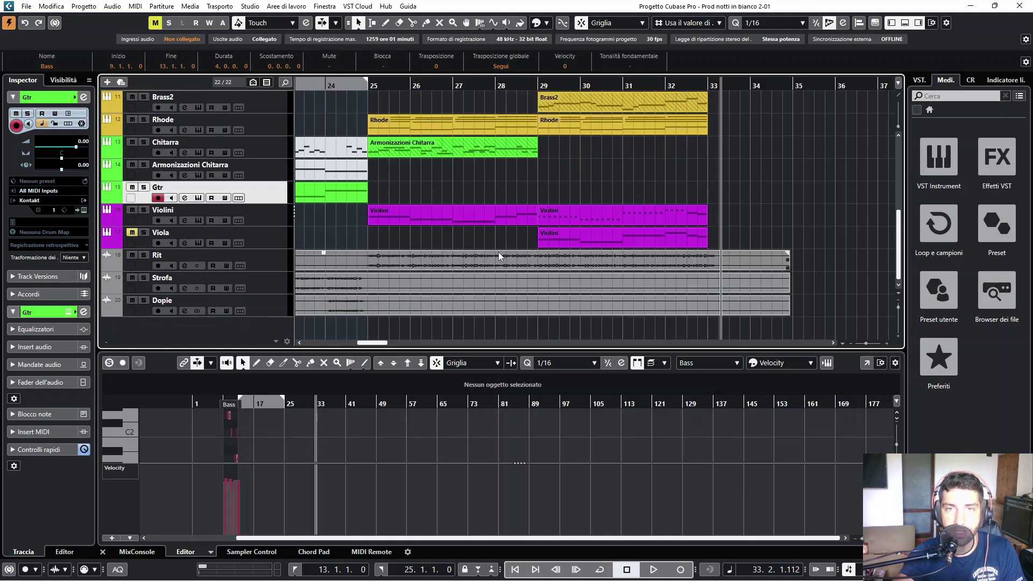
scroll(499, 253, "up", 5)
scroll(499, 251, "up", 2)
scroll(502, 251, "down", 9)
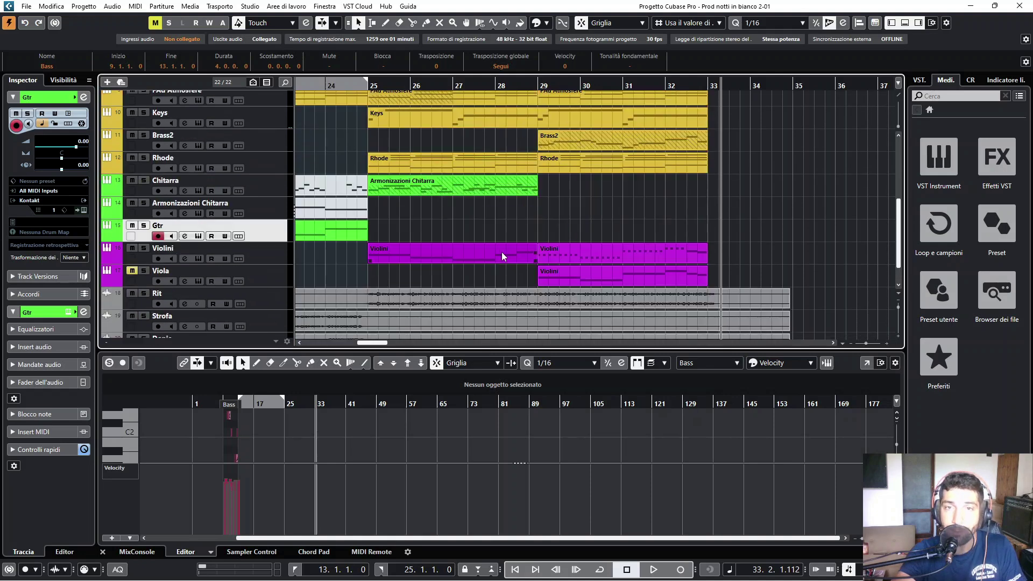
left_click_drag(549, 88, 512, 88)
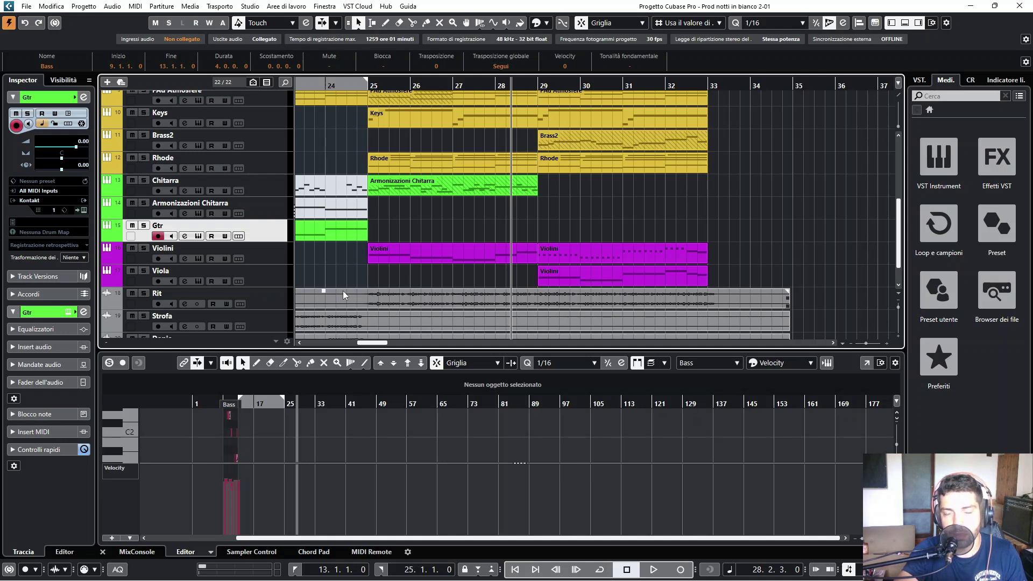
left_click(143, 271)
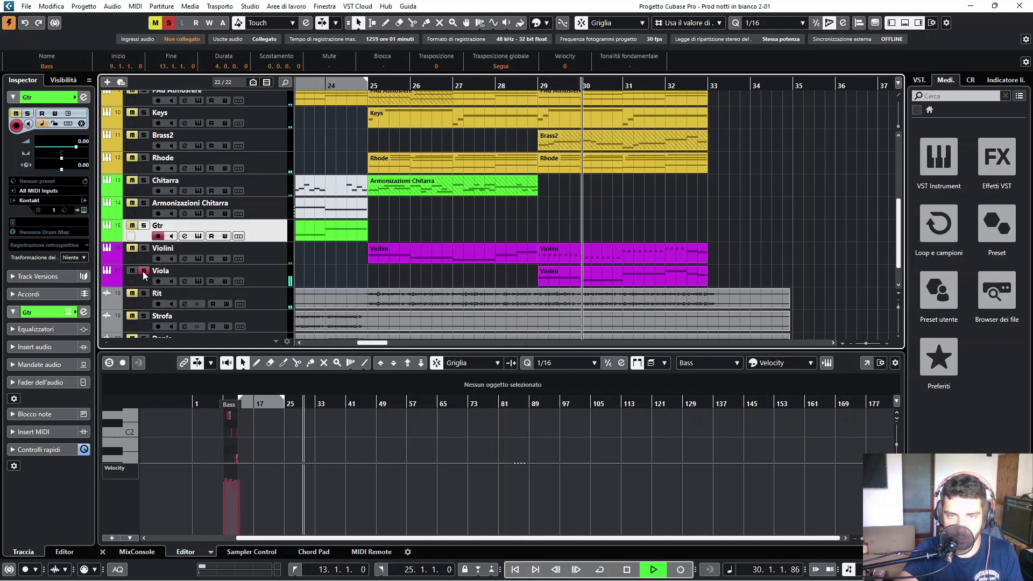
key("space")
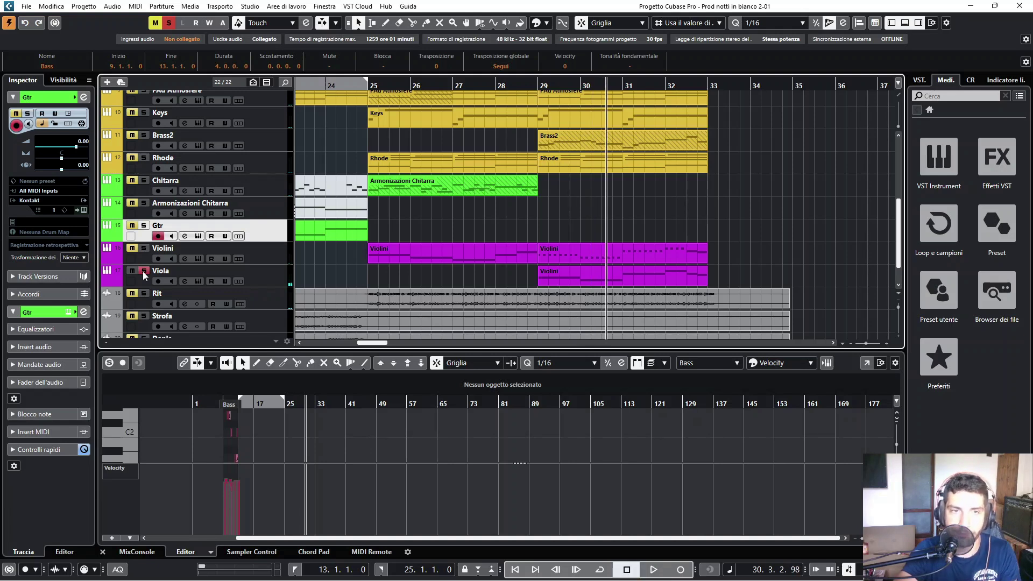
Turn off the Viola solo and play all tracks together until just past bar 33
left_click(143, 271)
key("space")
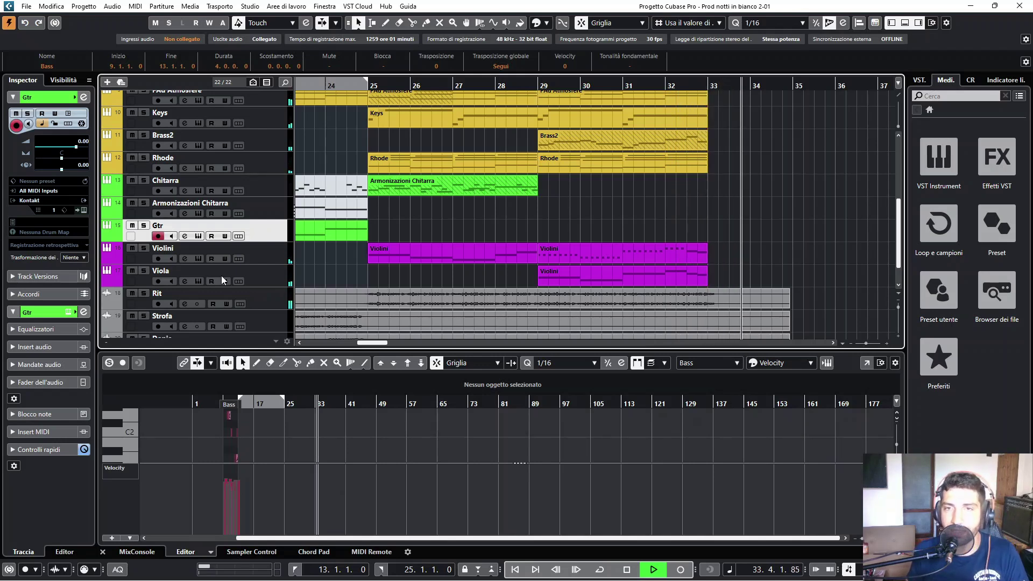
key("space")
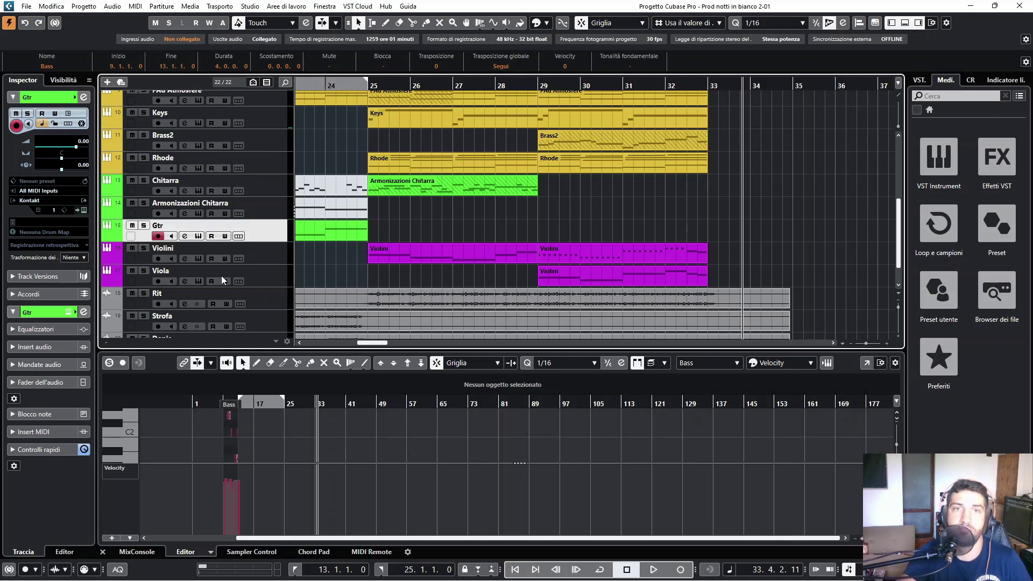
Show the whole arrangement and play it from bar 1 to bar 10, following the pad, keys, Rhode and vocal tracks
key("shift+f")
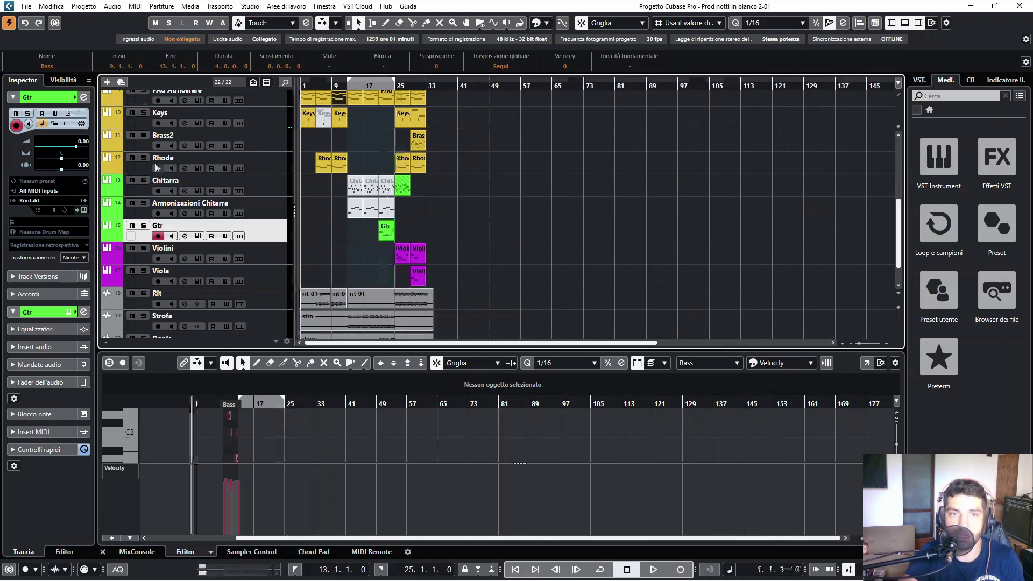
scroll(334, 215, "up", 4)
key("space")
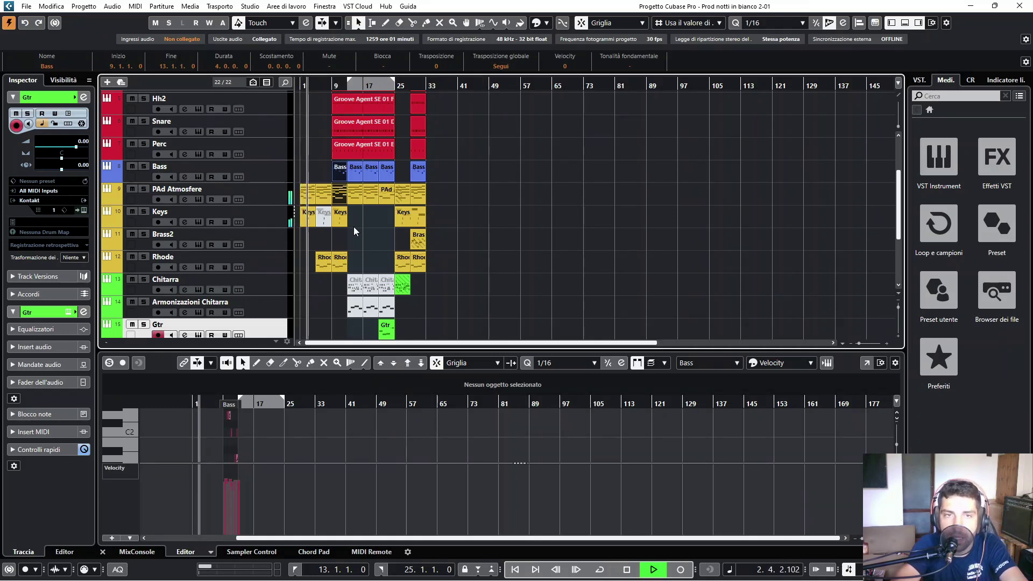
scroll(354, 228, "down", 2)
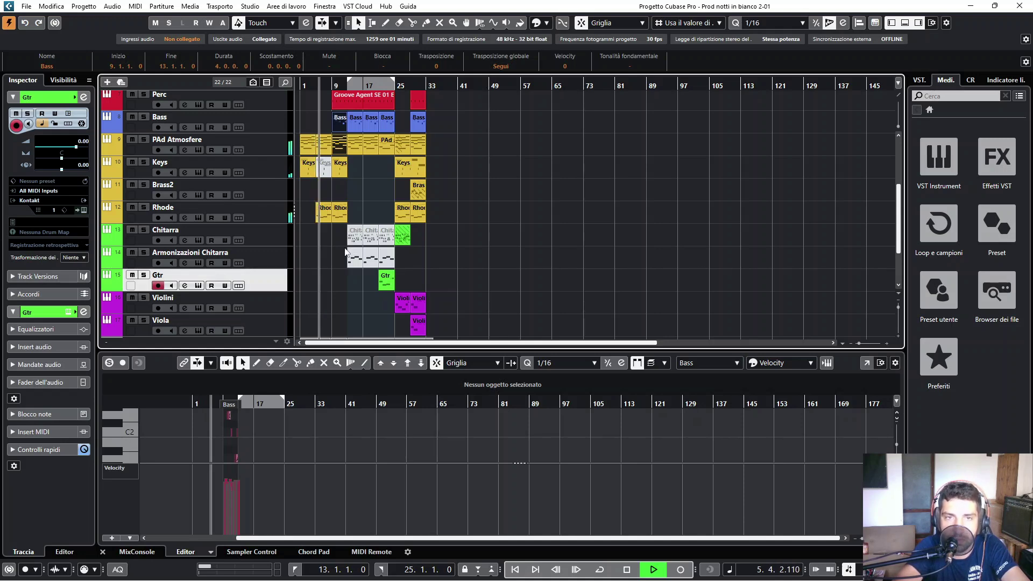
scroll(345, 251, "down", 4)
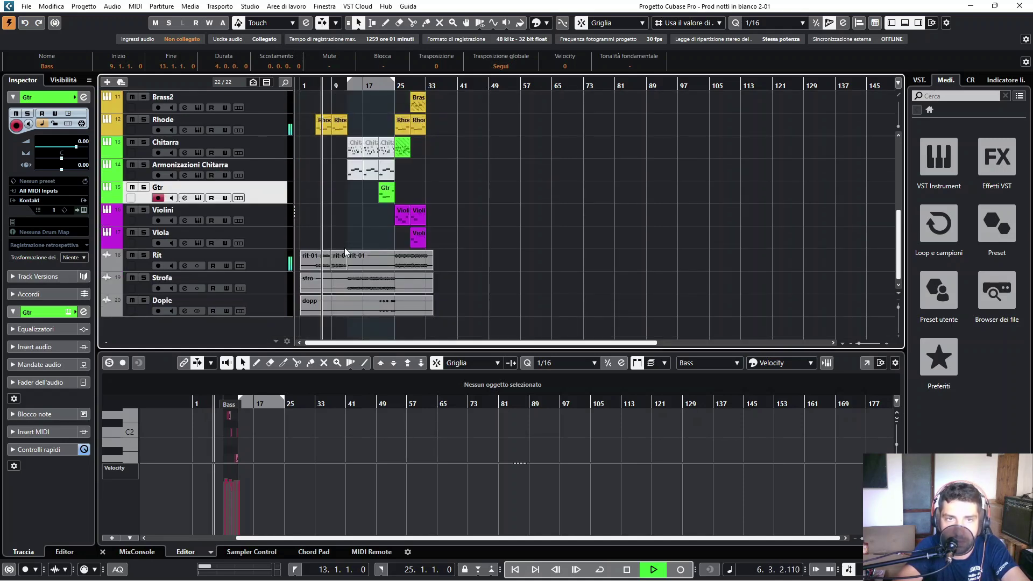
scroll(344, 251, "up", 2)
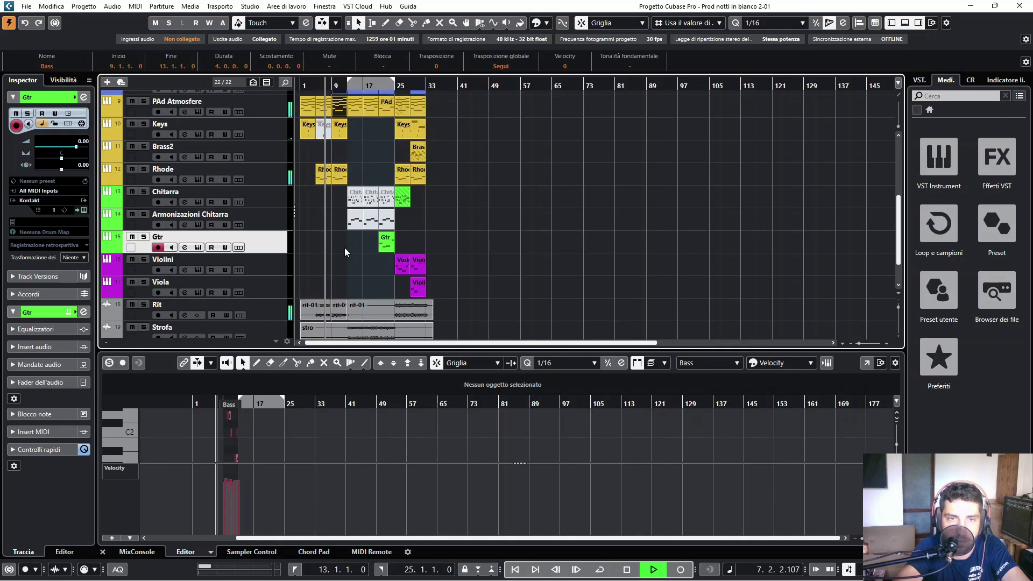
scroll(345, 252, "down", 2)
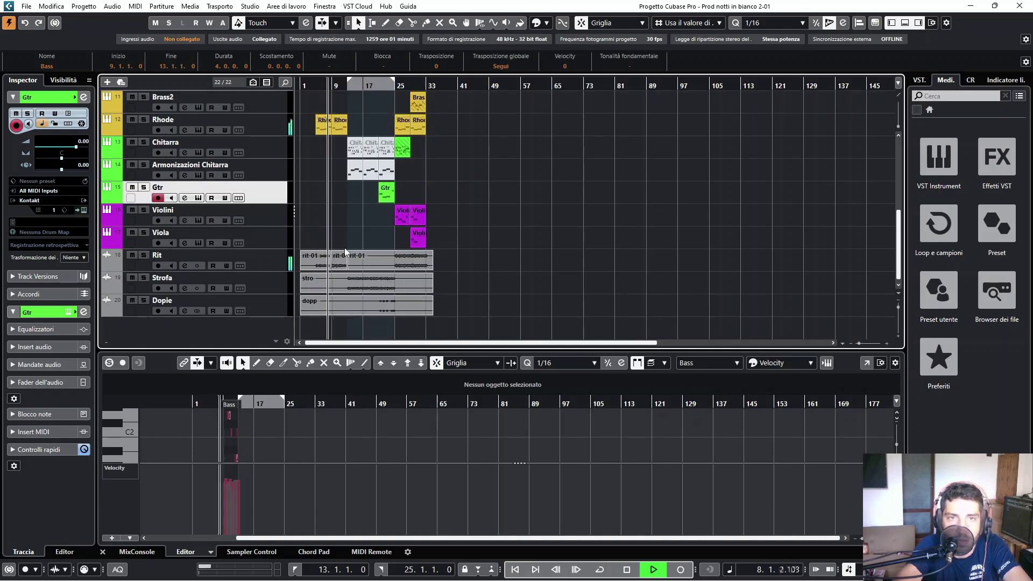
scroll(345, 251, "up", 2)
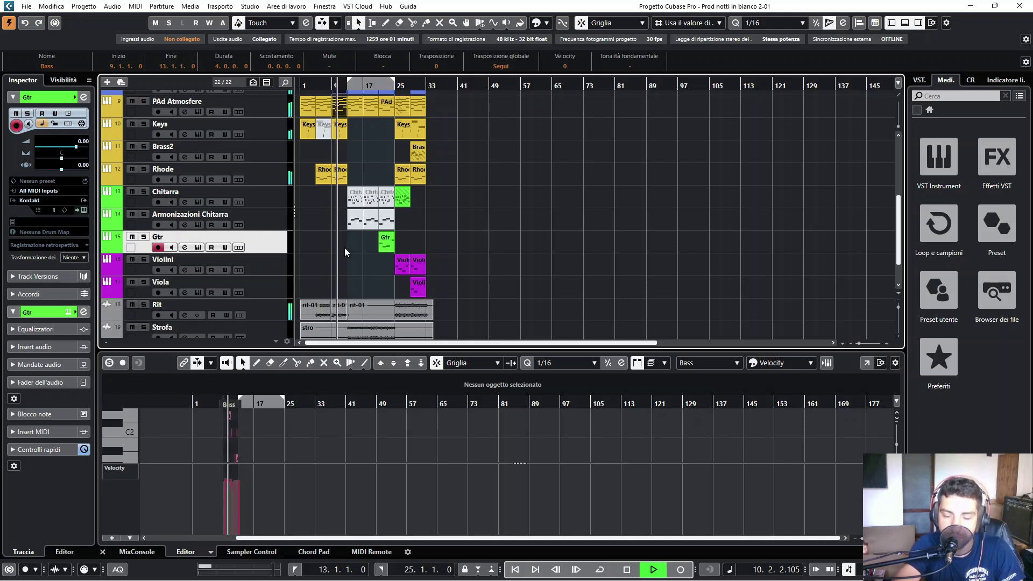
key("space")
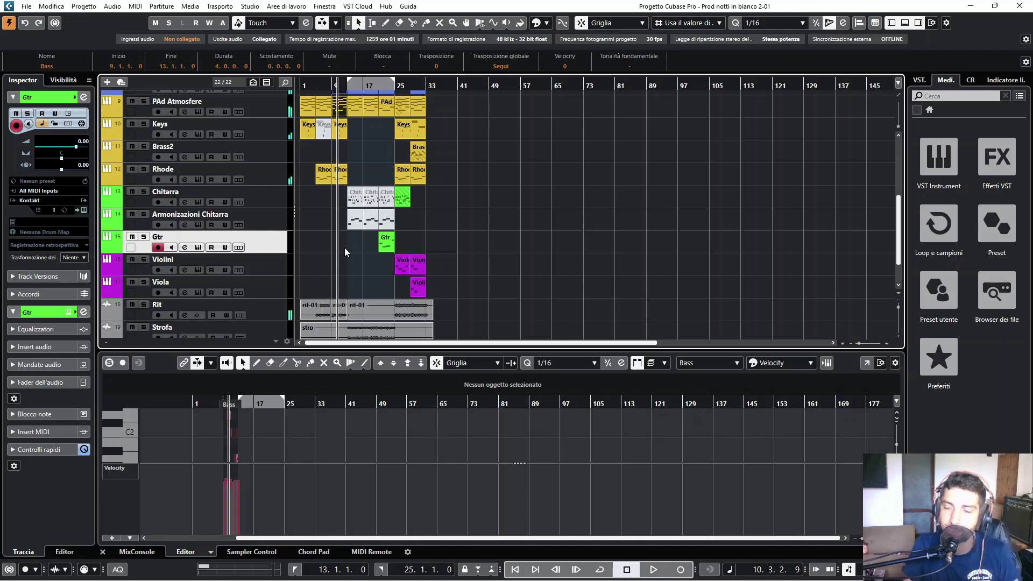